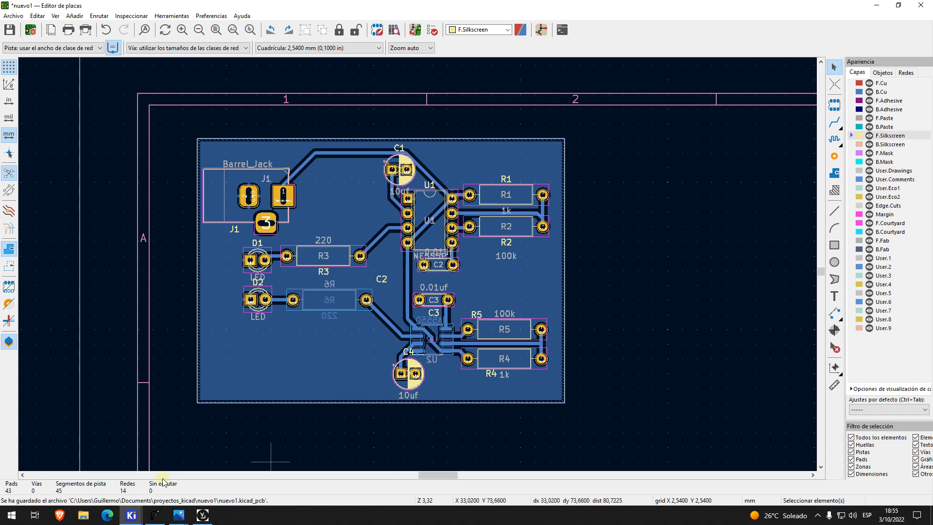
# - Bring up the schematic editor to view the 555 timer circuit, and return to the board editor
pyautogui.moveTo(131, 515)
pyautogui.click(246, 481)
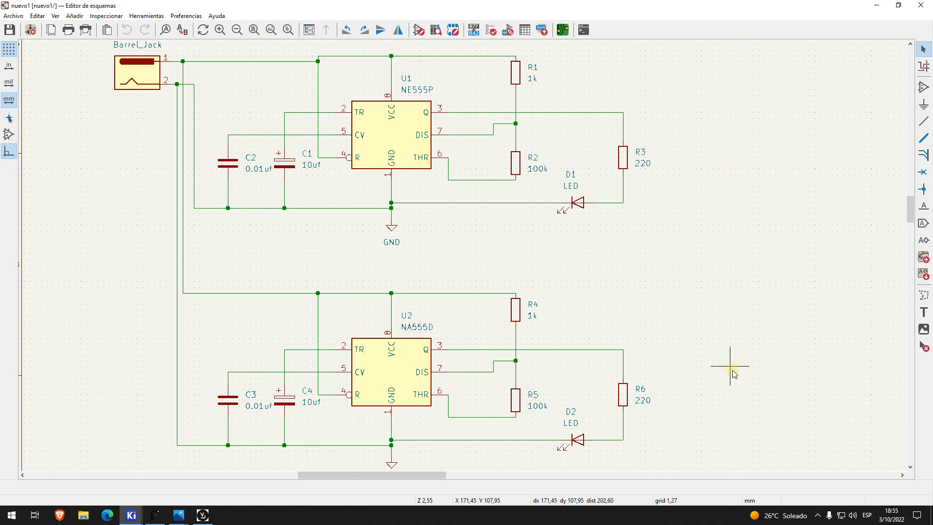
pyautogui.click(129, 523)
pyautogui.click(248, 450)
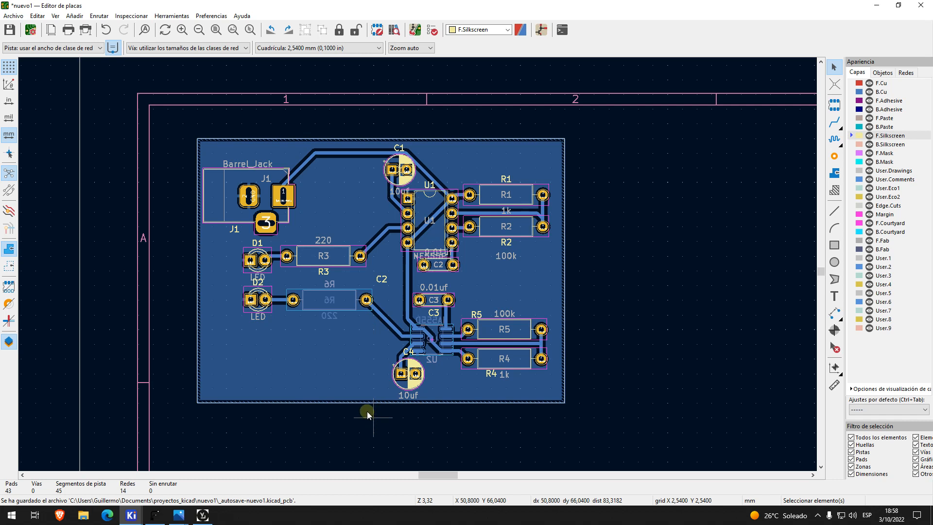
# - Set the hole size of resistor R6's pad 2, the one connected to D2, to 1 mm
pyautogui.doubleClick(292, 304)
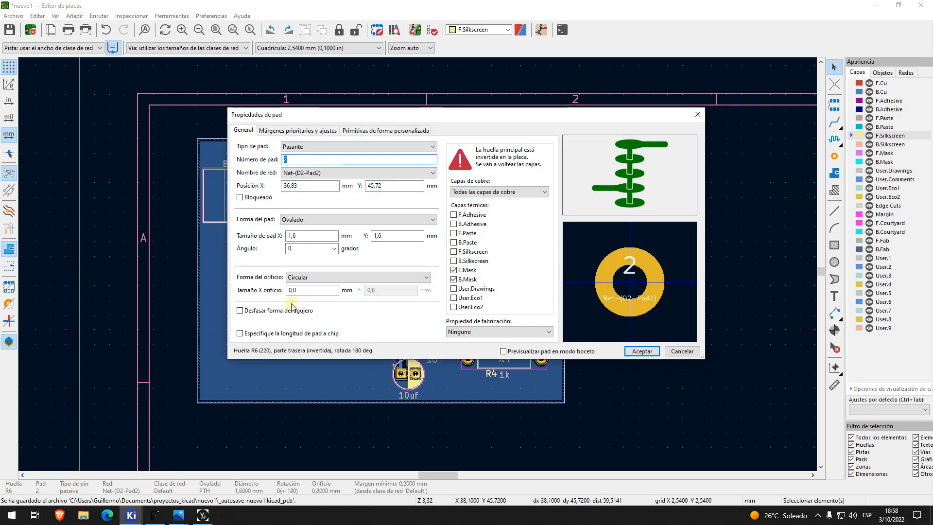
pyautogui.click(302, 290)
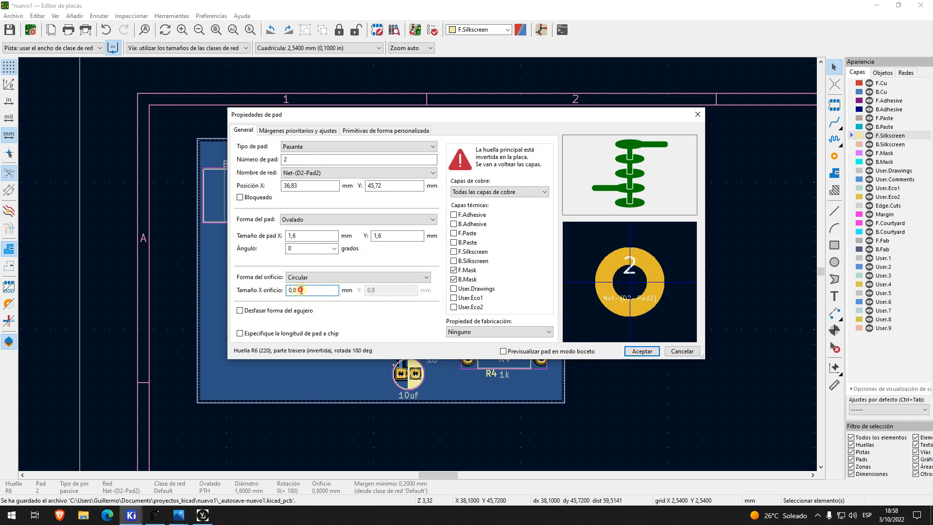
pyautogui.click(303, 291)
pyautogui.press('BackSpace')
pyautogui.press('BackSpace')
pyautogui.press('BackSpace')
pyautogui.write('1')
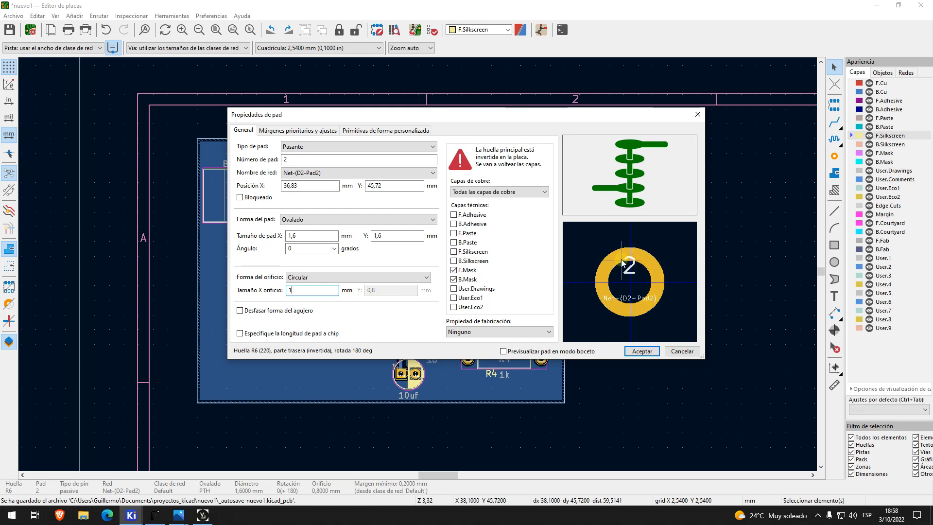
# - Set the same R6 pad's size to 2 mm in X and 2 mm in Y, and apply the pad properties
pyautogui.click(316, 236)
pyautogui.write('2')
pyautogui.doubleClick(392, 236)
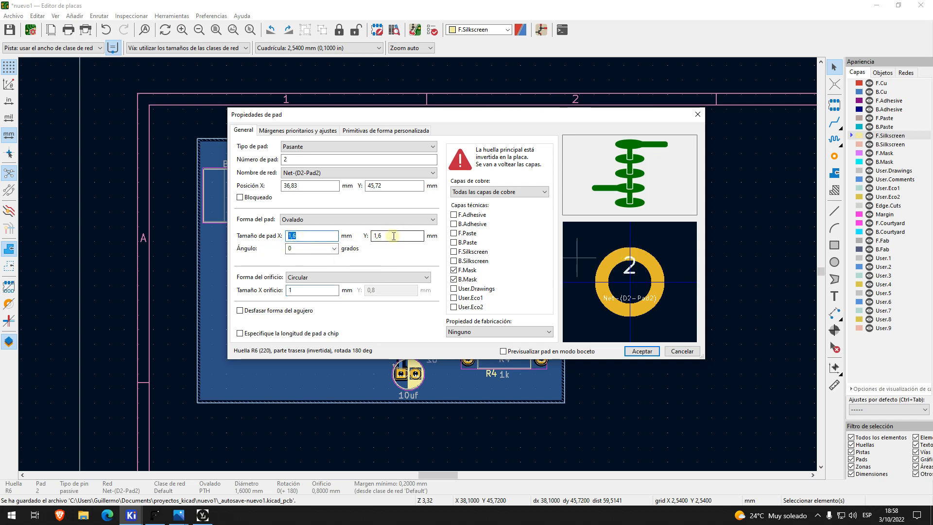
pyautogui.write('2')
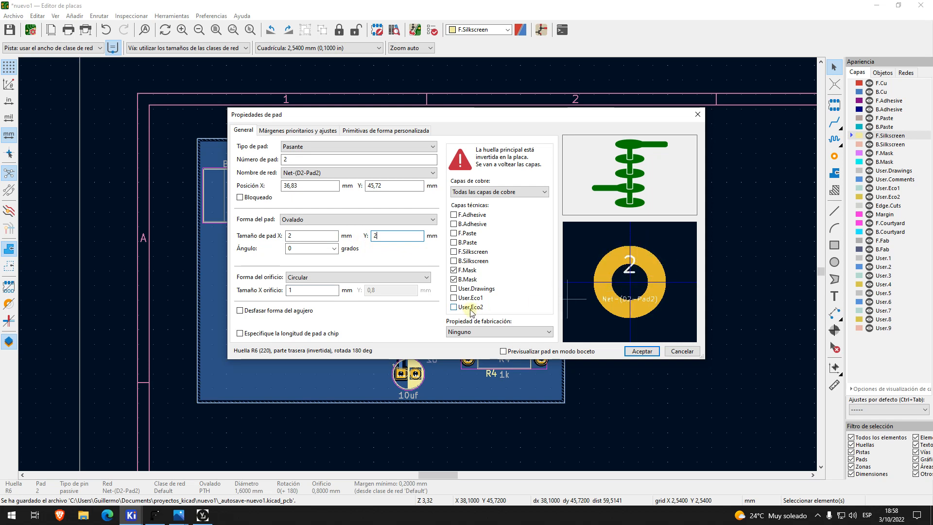
pyautogui.click(640, 351)
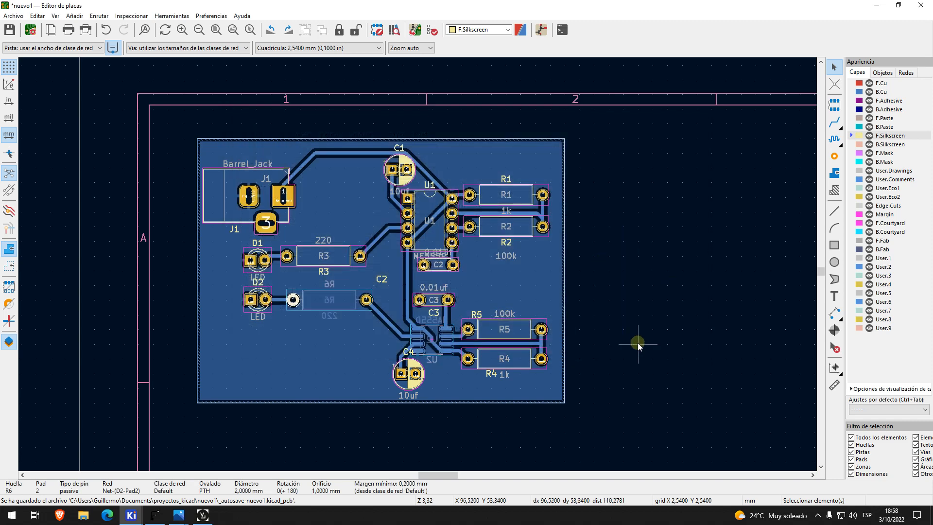
pyautogui.click(638, 342)
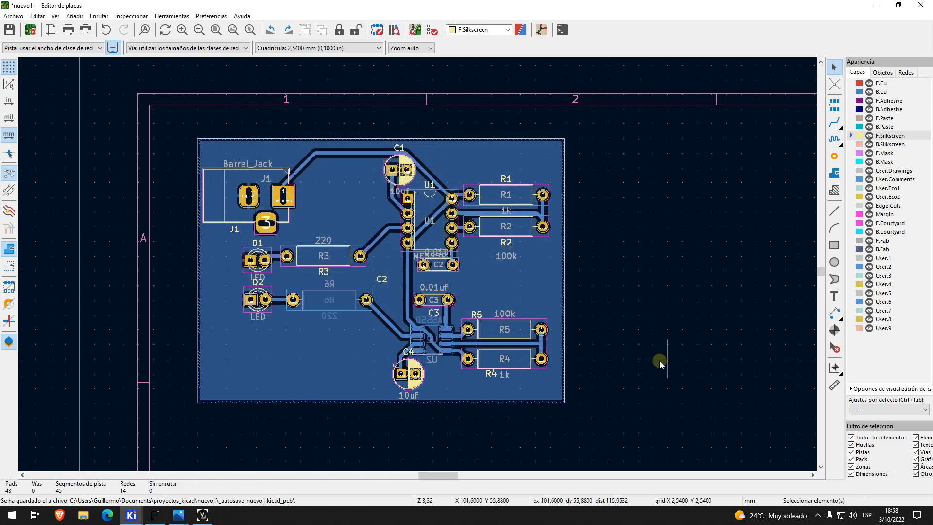
# - Run the design rule check on the board with all zones refilled, and close the check dialog
pyautogui.scroll(1, 301, 327)
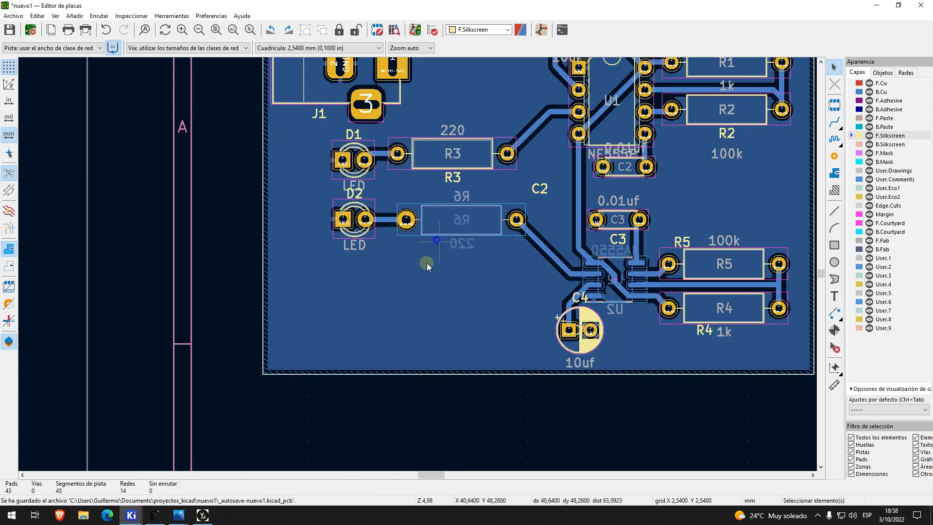
pyautogui.scroll(1, 427, 263)
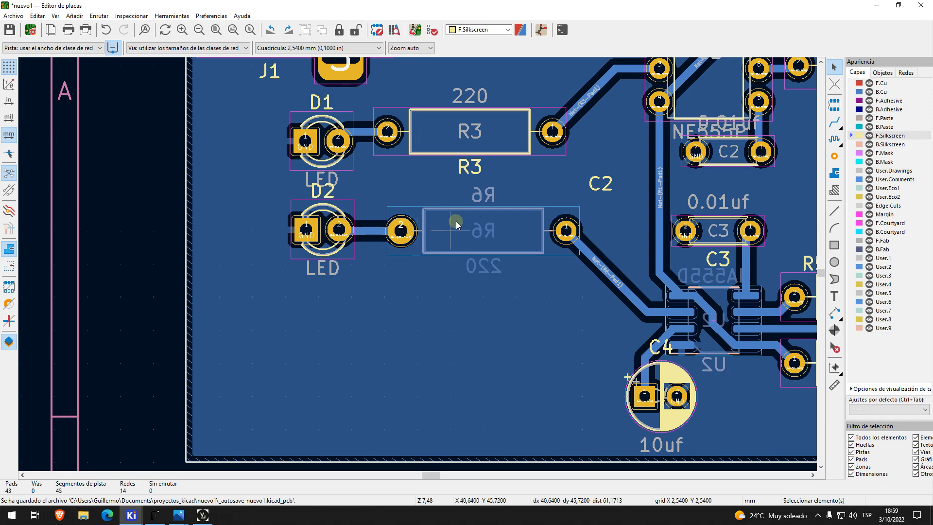
pyautogui.click(432, 31)
pyautogui.click(312, 284)
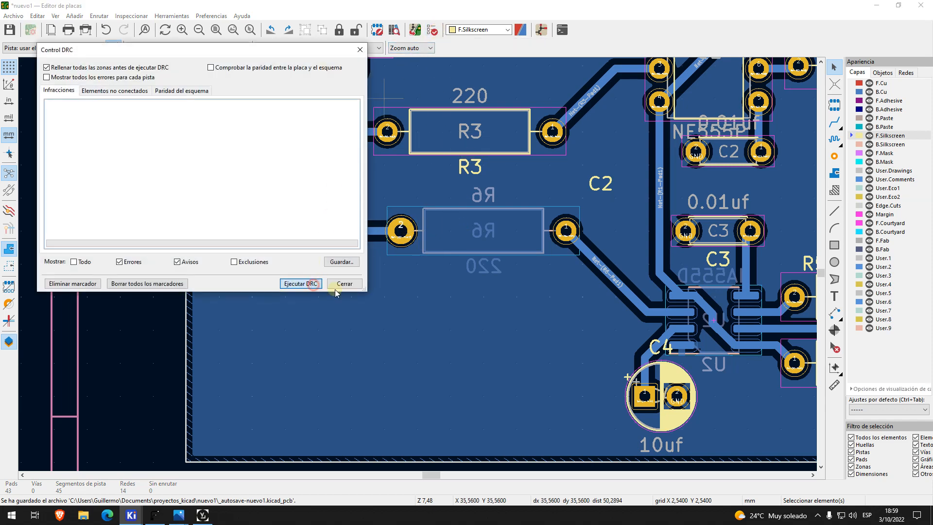
pyautogui.click(360, 49)
# - Examine the routed tracks, pads and component placement across the whole board
pyautogui.scroll(-3, 418, 264)
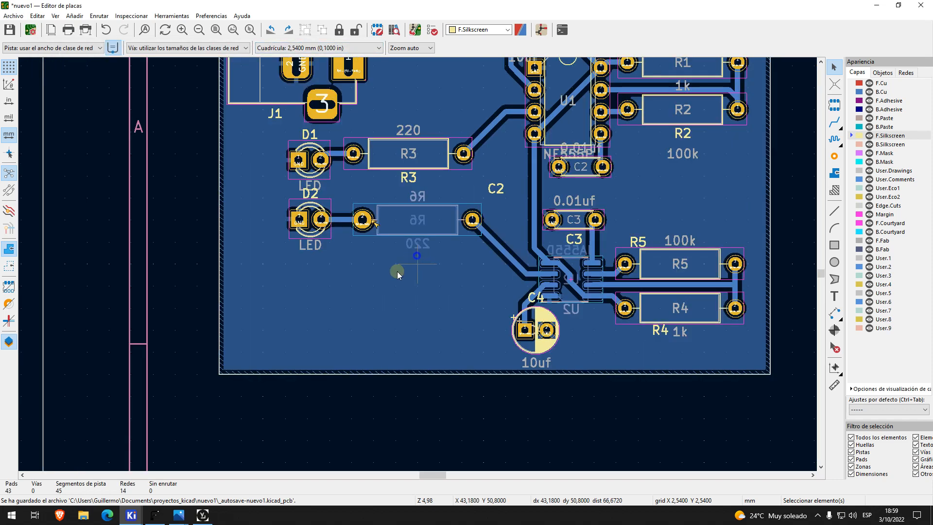
pyautogui.scroll(-3, 397, 271)
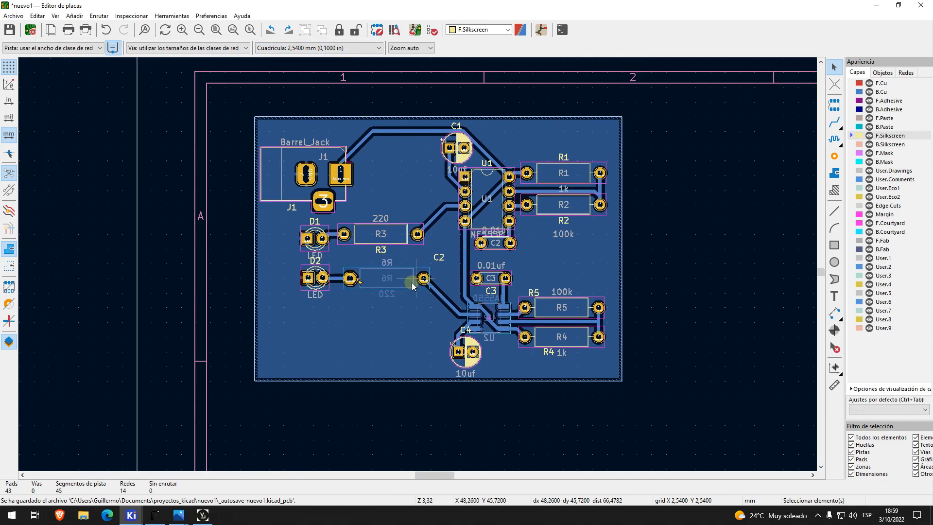
pyautogui.scroll(3, 413, 274)
pyautogui.moveTo(415, 270); pyautogui.dragTo(416, 314, button='middle')
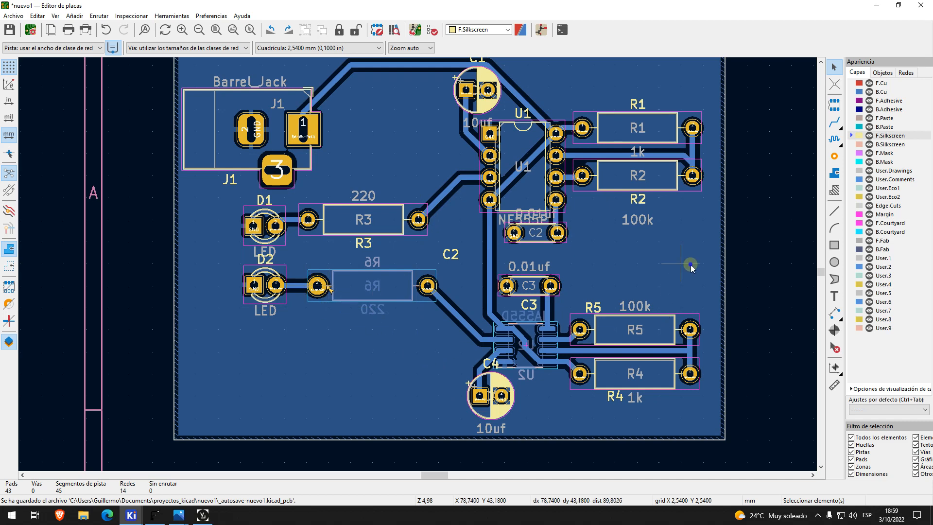
pyautogui.scroll(-2, 681, 265)
pyautogui.scroll(2, 418, 264)
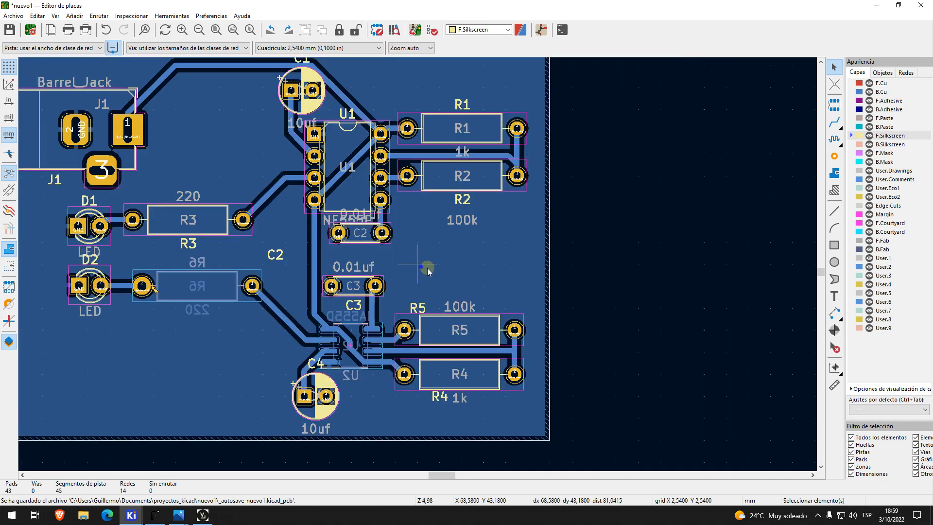
pyautogui.moveTo(523, 284); pyautogui.dragTo(529, 284, button='middle')
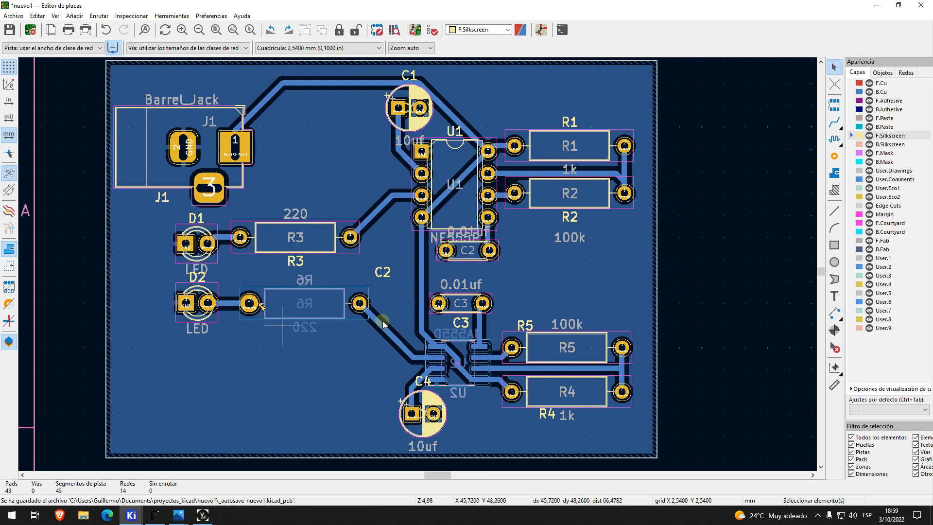
pyautogui.scroll(-2, 681, 277)
pyautogui.moveTo(363, 233); pyautogui.dragTo(526, 253, button='middle')
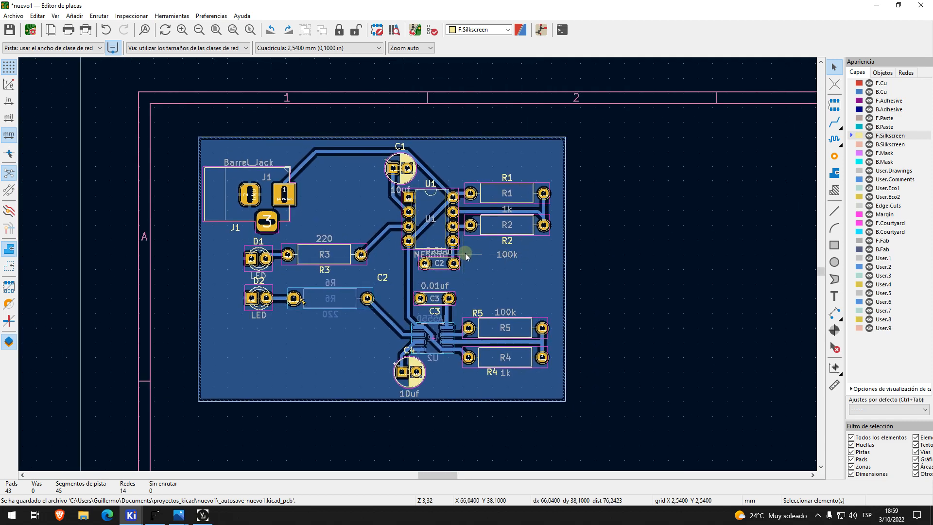
# - Open the Gerber fabrication output settings and disable using the drill/place file origin
pyautogui.click(17, 18)
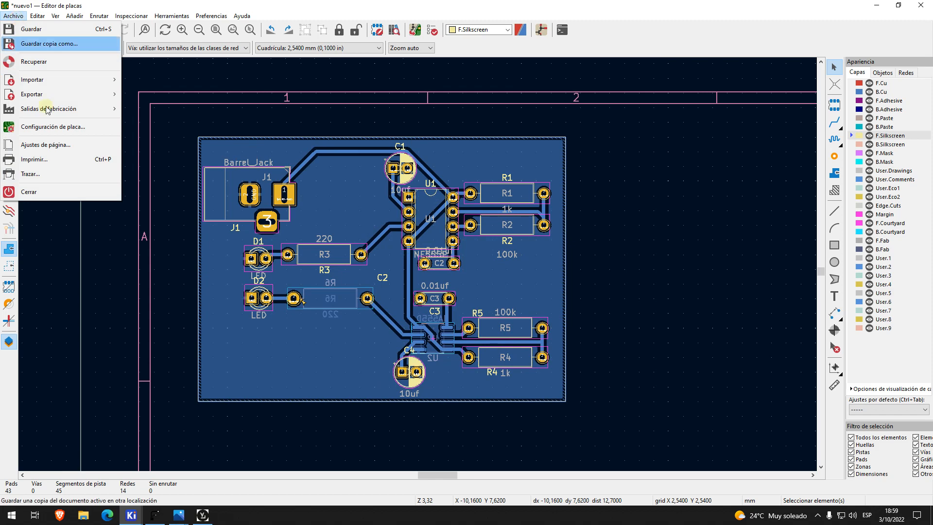
pyautogui.moveTo(53, 109)
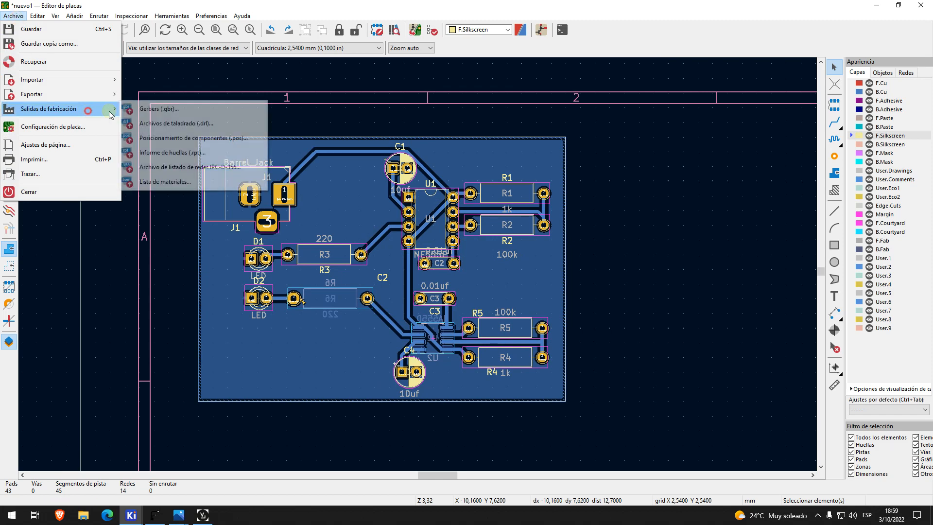
pyautogui.click(161, 109)
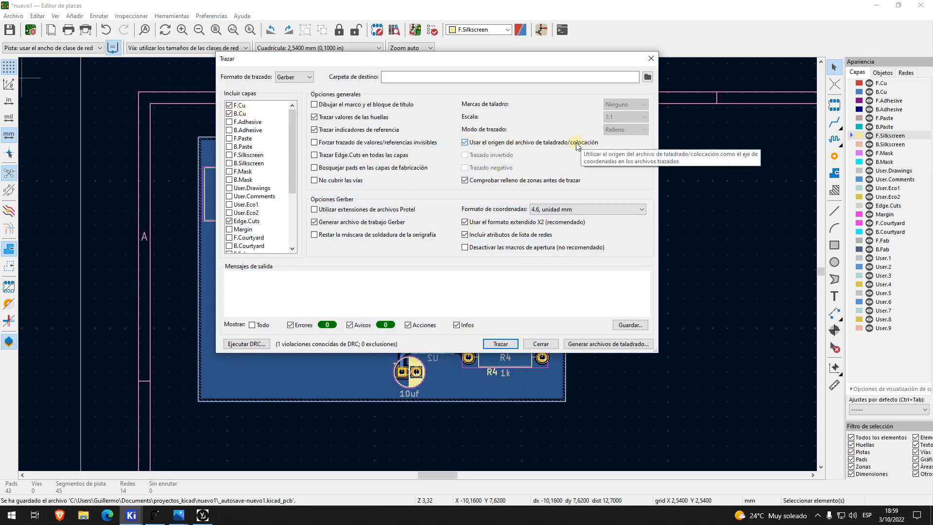
pyautogui.click(466, 142)
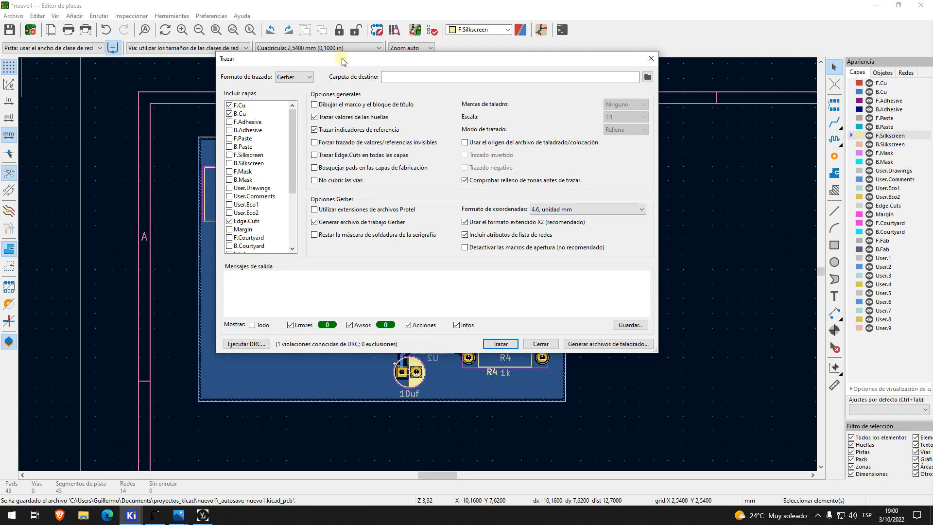
# - Plot the F.Cu, B.Cu and Edge.Cuts layers as Gerber files, check the output messages, and close the plot dialog
pyautogui.moveTo(342, 58); pyautogui.dragTo(714, 82)
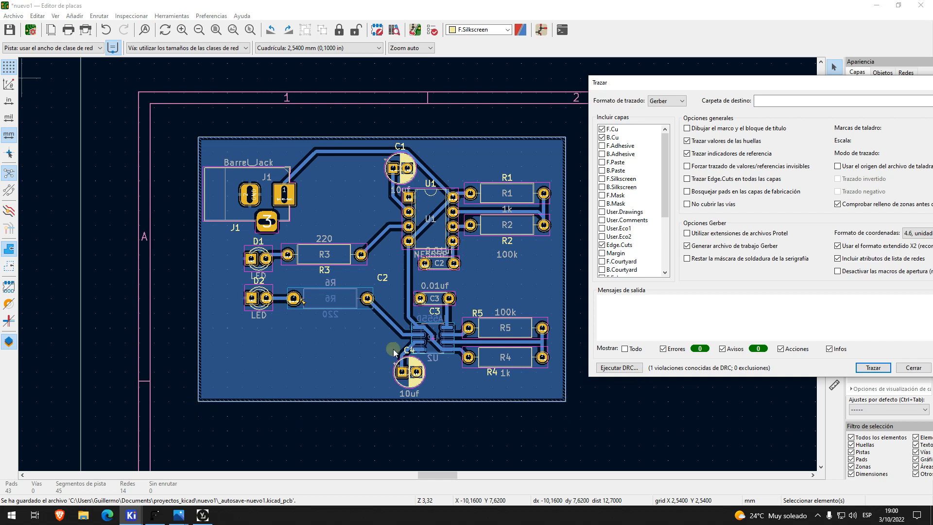
pyautogui.moveTo(635, 84); pyautogui.dragTo(454, 66)
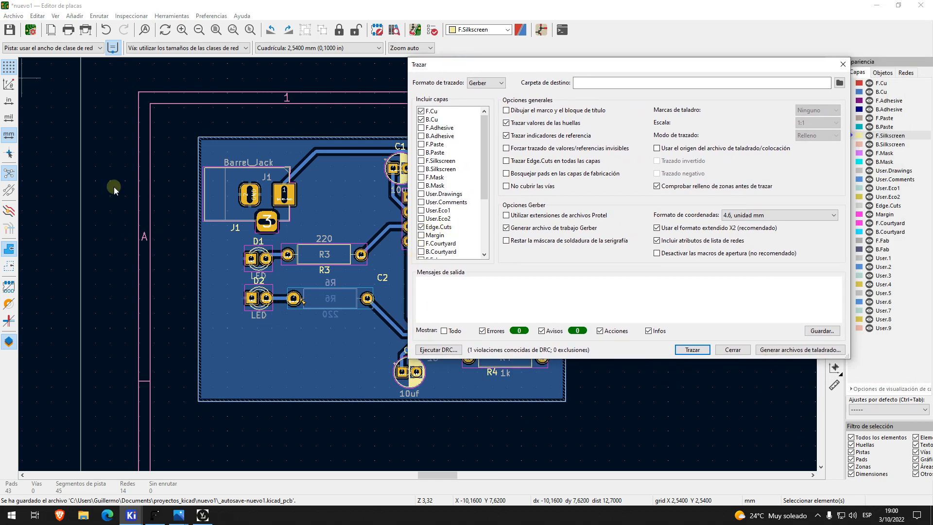
pyautogui.moveTo(805, 68); pyautogui.dragTo(745, 118)
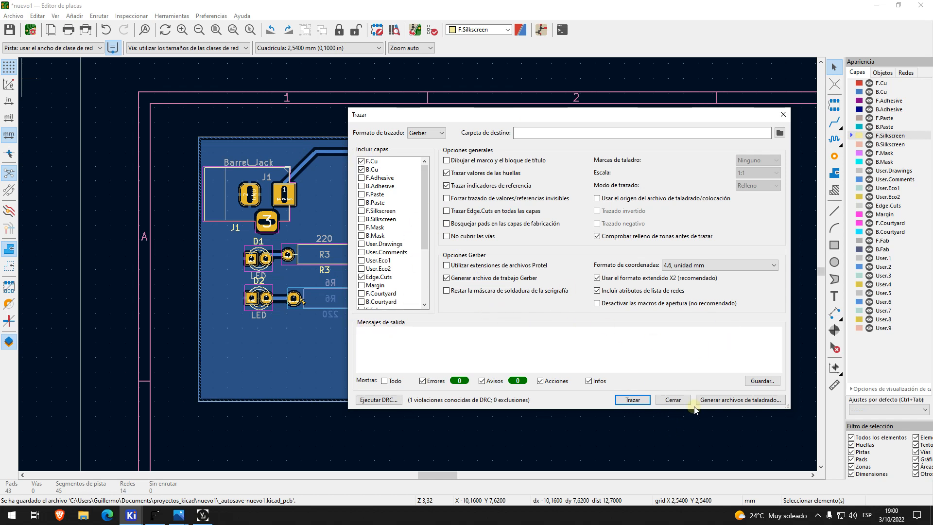
pyautogui.click(630, 404)
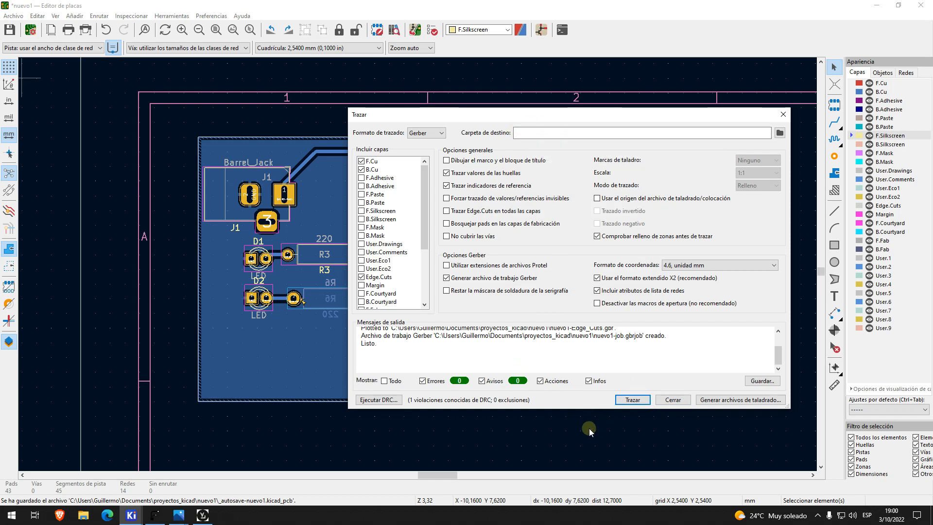
pyautogui.moveTo(524, 336); pyautogui.dragTo(666, 335)
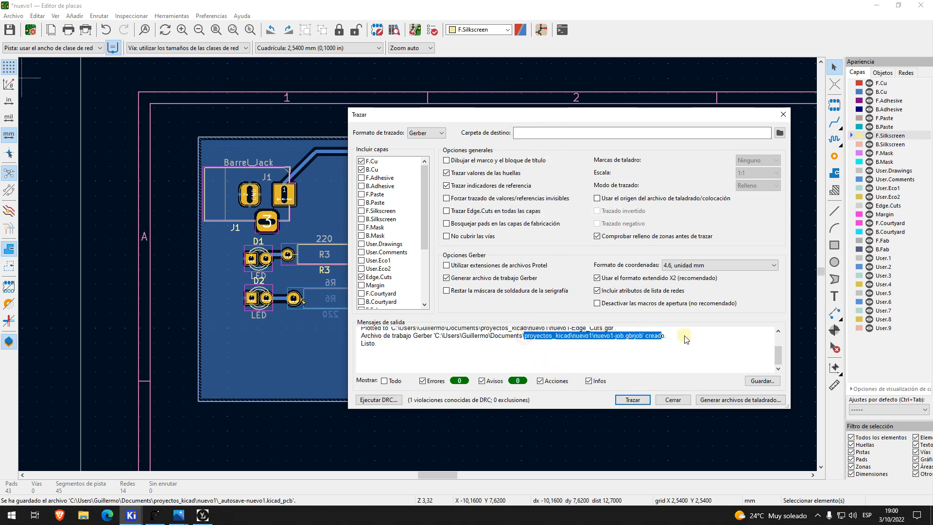
pyautogui.click(685, 338)
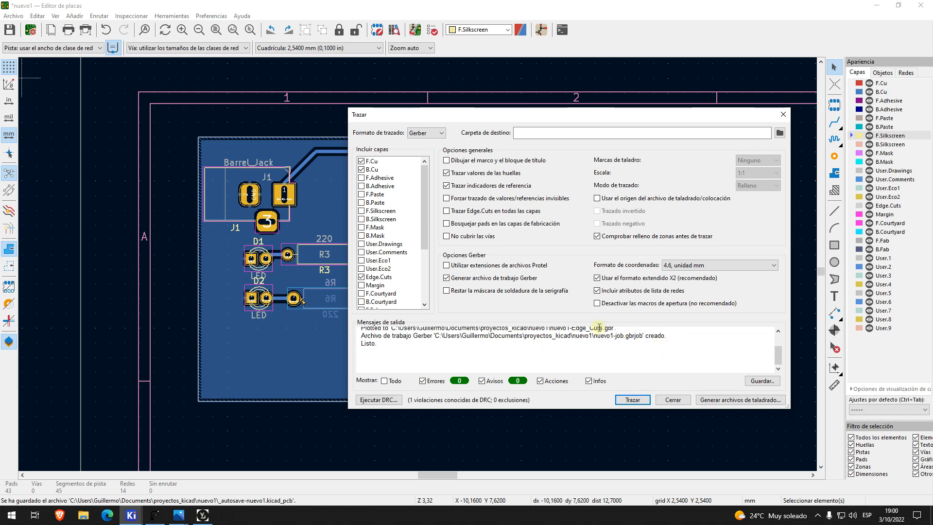
pyautogui.click(783, 115)
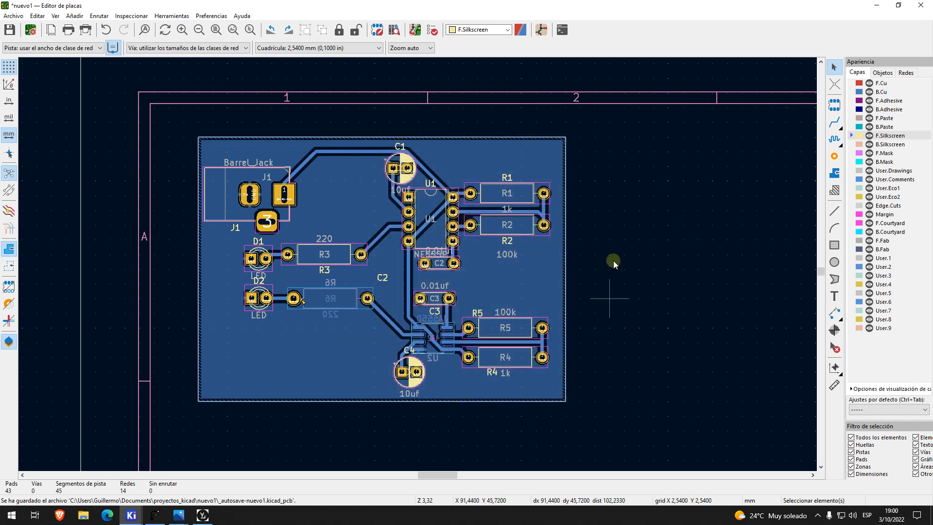
# - Switch to FlatCAM and delete the loaded nuevo1-B_Cu.gbr object, keeping the project panel shown
pyautogui.click(155, 516)
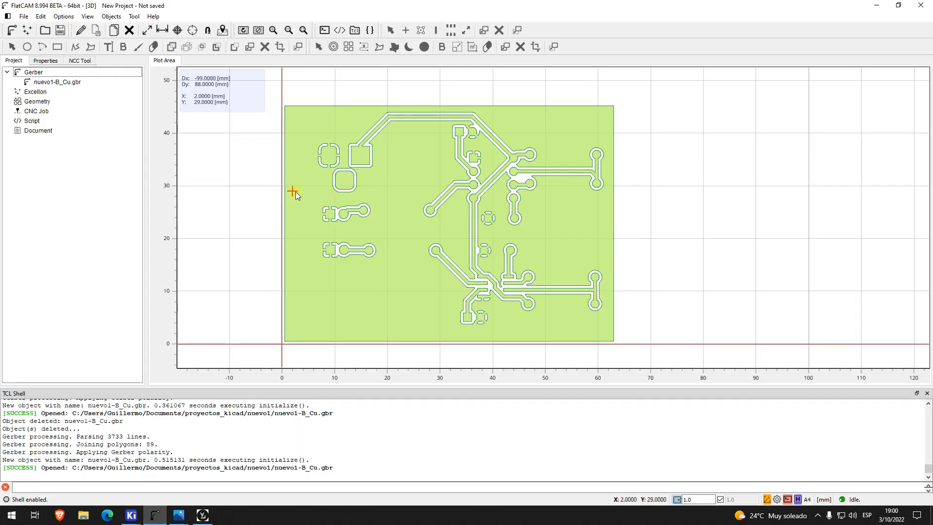
pyautogui.click(313, 172)
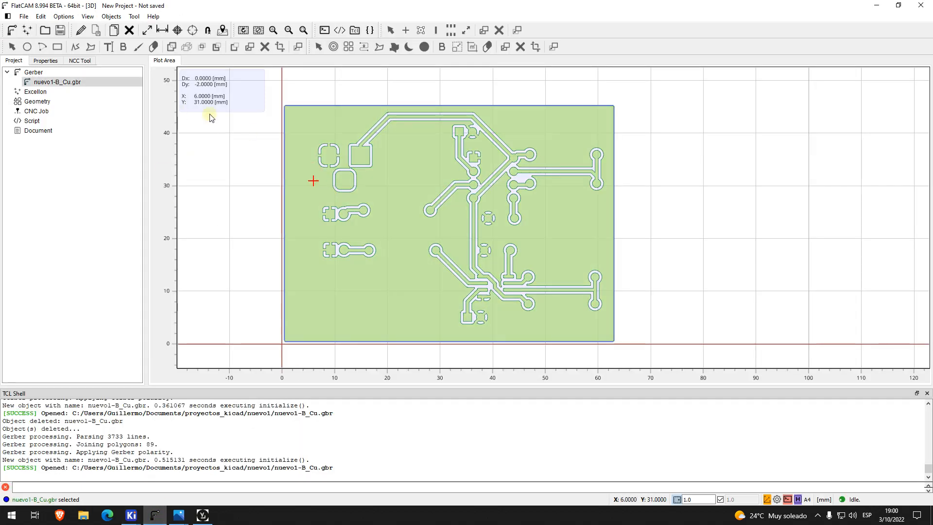
pyautogui.press('Delete')
pyautogui.click(468, 266)
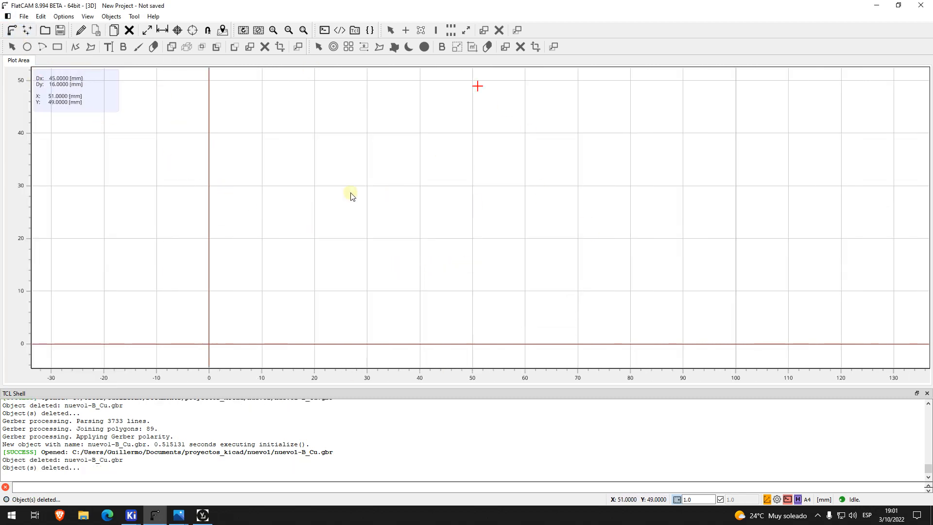
pyautogui.click(6, 17)
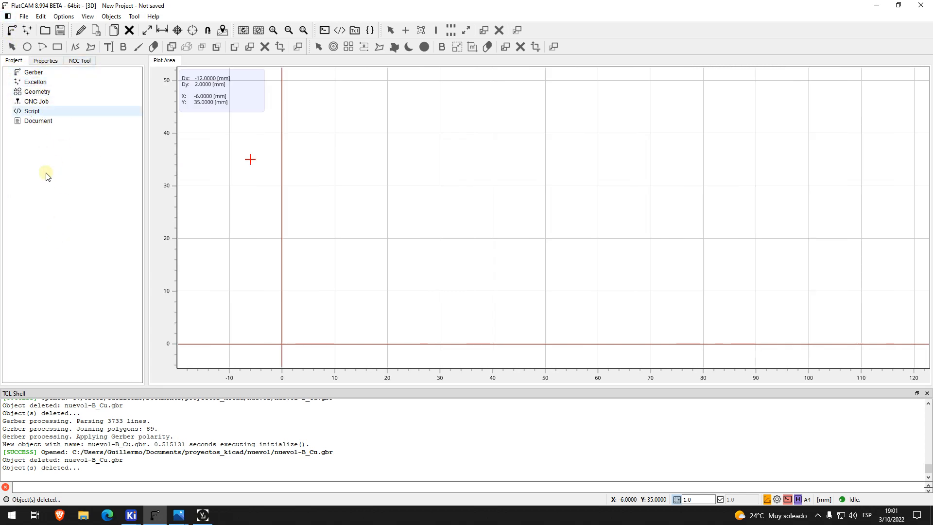
# - Open the newly plotted nuevo1-B_Cu.gbr file as a Gerber object
pyautogui.click(25, 18)
pyautogui.moveTo(43, 49)
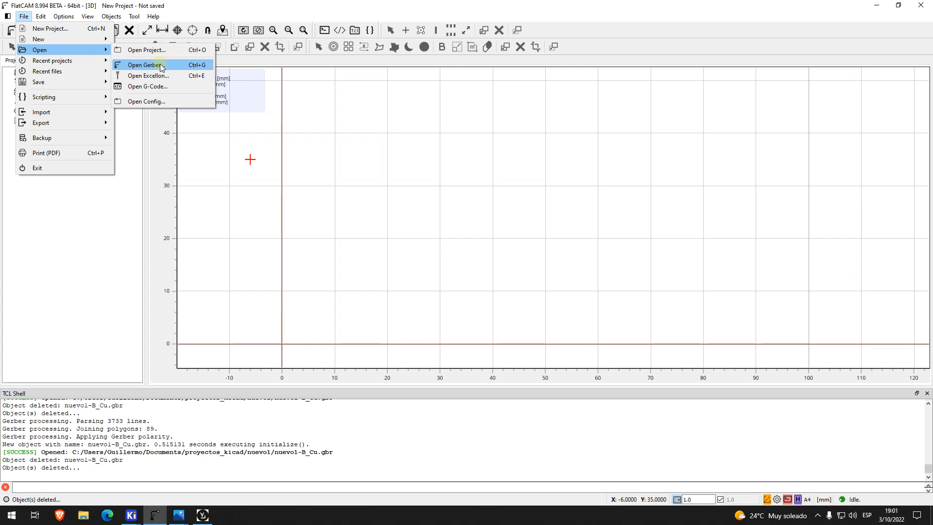
pyautogui.click(160, 66)
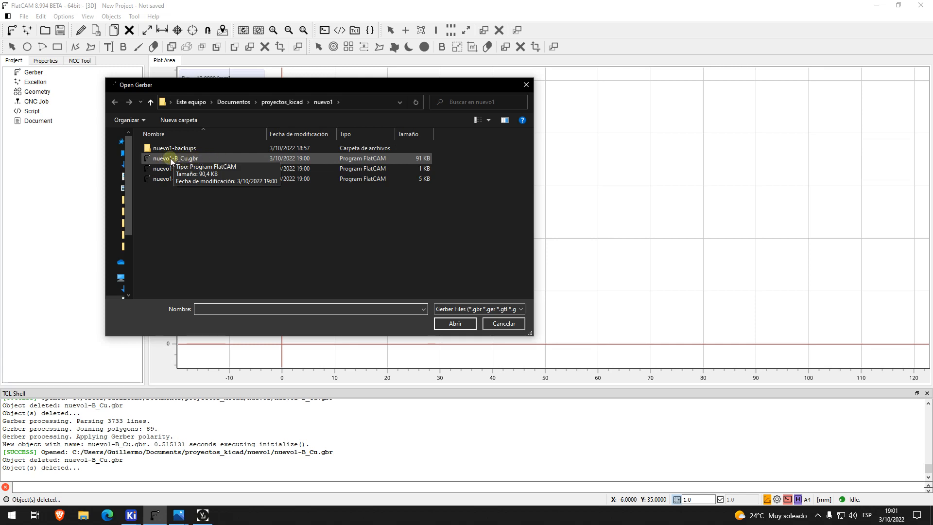
pyautogui.click(181, 159)
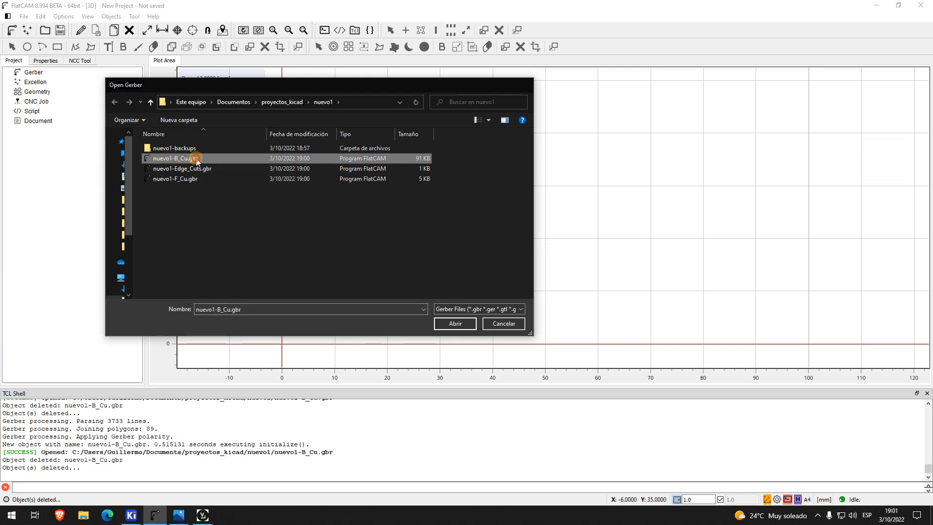
pyautogui.doubleClick(196, 158)
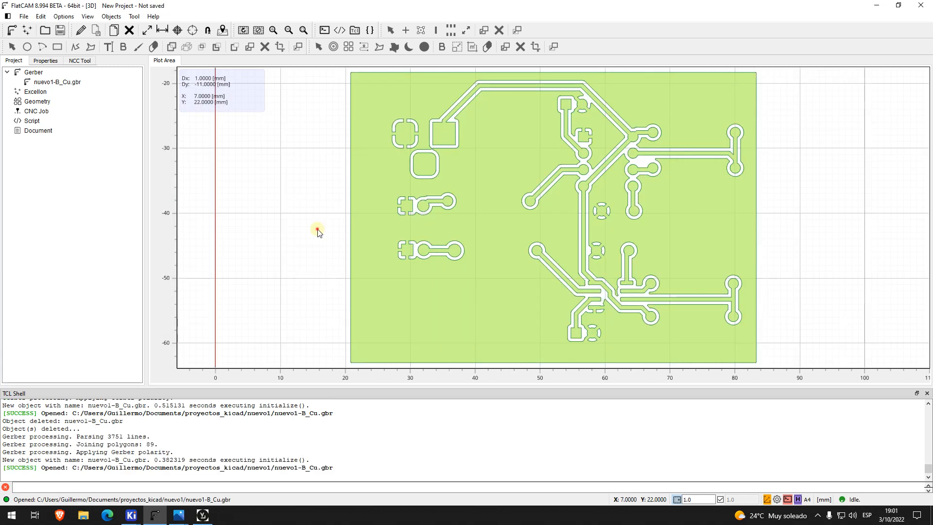
# - Examine where the loaded bottom copper board lies relative to the coordinate origin
pyautogui.click(318, 228)
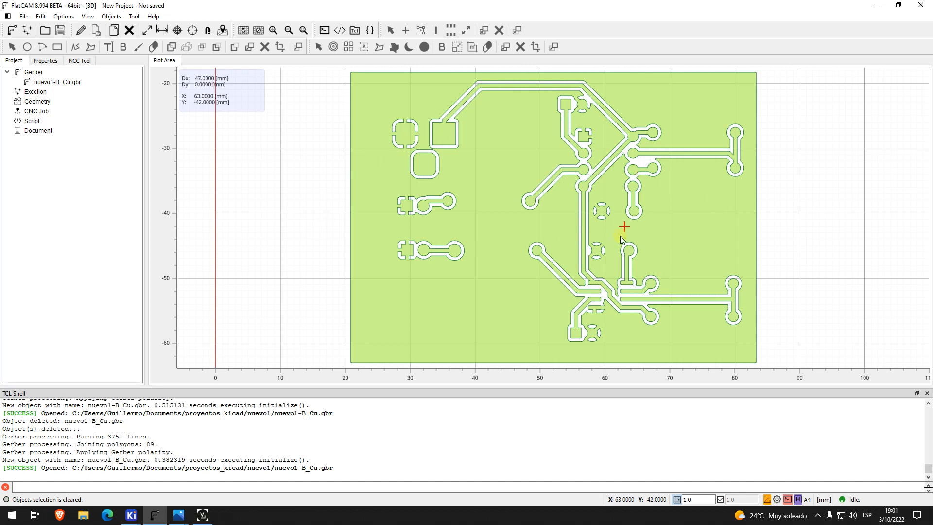
pyautogui.scroll(-1, 731, 236)
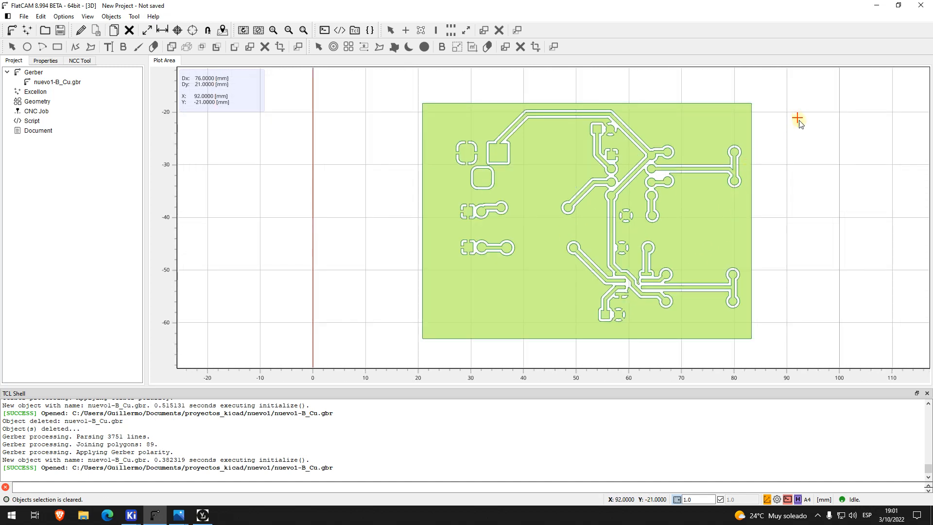
pyautogui.moveTo(792, 227); pyautogui.dragTo(734, 196, button='right')
pyautogui.moveTo(458, 104); pyautogui.dragTo(483, 137, button='right')
pyautogui.scroll(-1, 526, 165)
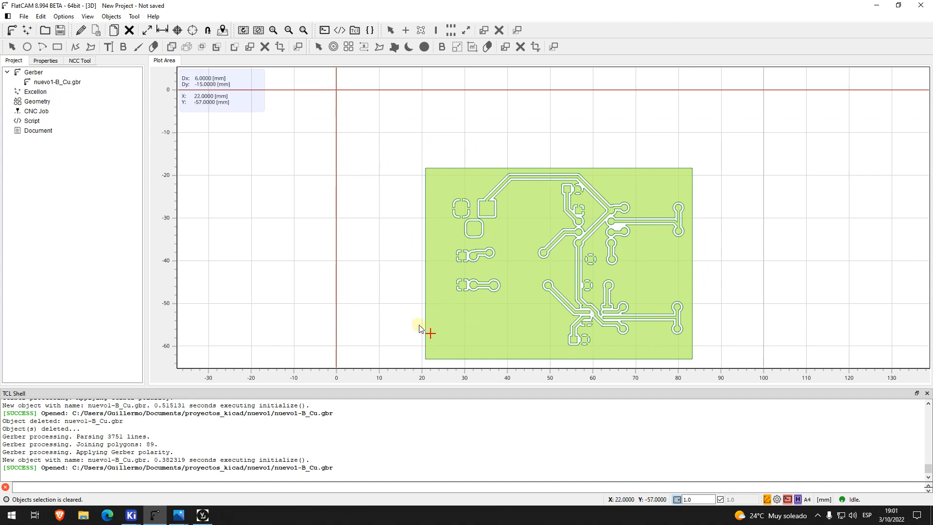
pyautogui.moveTo(391, 210); pyautogui.dragTo(379, 237, button='right')
pyautogui.scroll(-2, 353, 256)
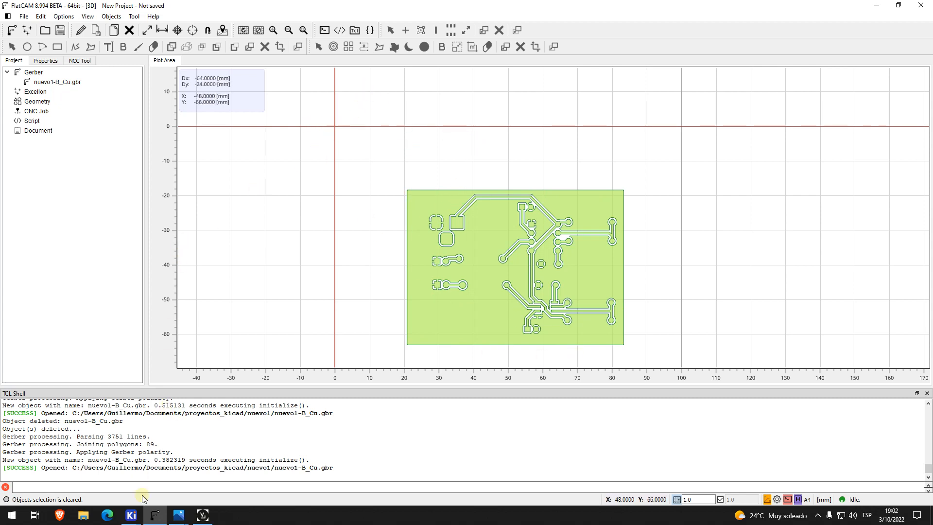
# - Switch to the KiCad board editor, place the drill/place file origin at the board's lower-left corner, and save the board
pyautogui.moveTo(132, 516)
pyautogui.click(156, 474)
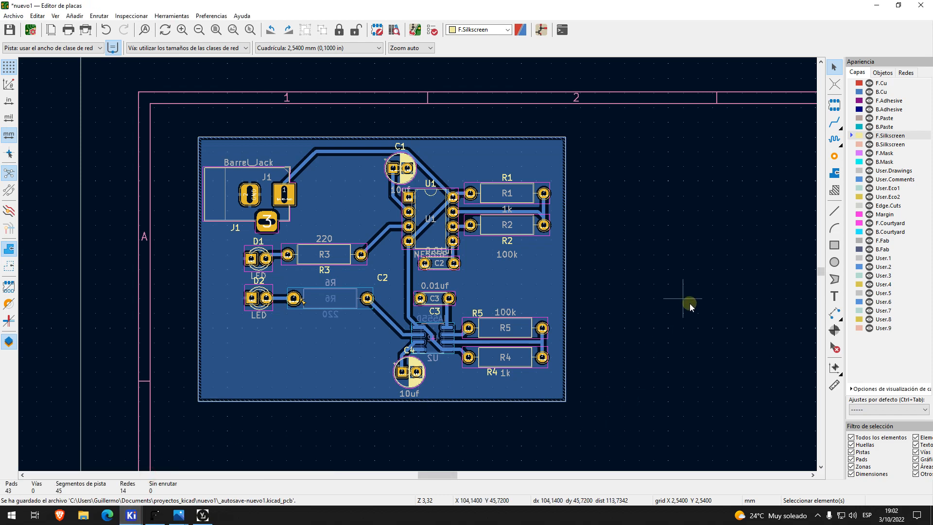
pyautogui.click(75, 16)
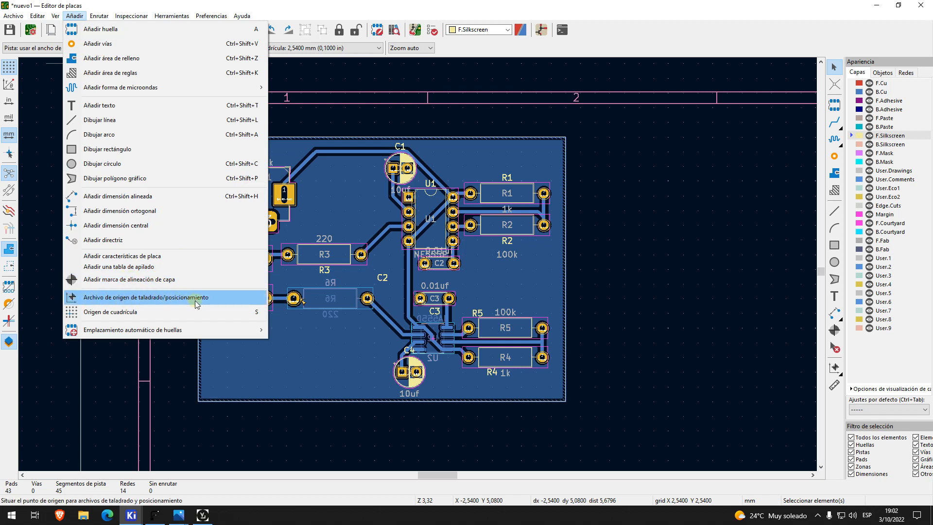
pyautogui.click(139, 298)
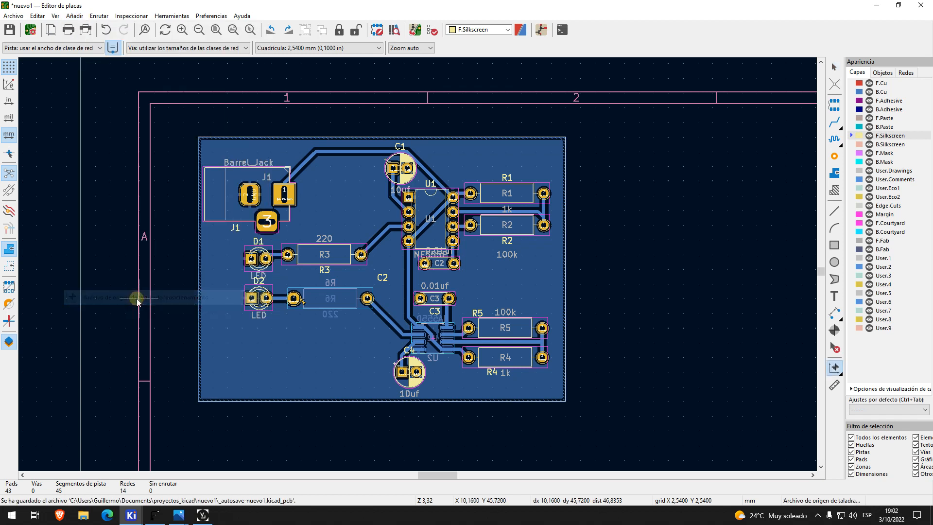
pyautogui.click(197, 402)
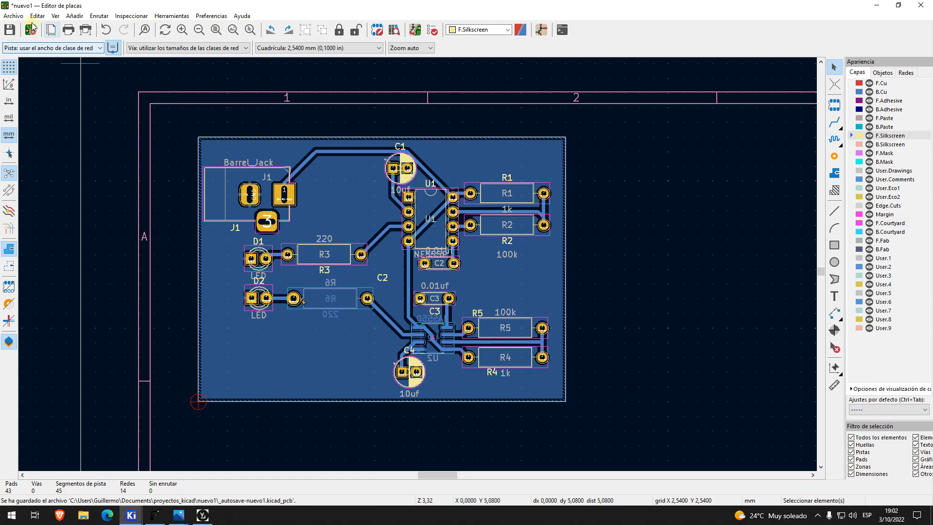
pyautogui.click(16, 32)
# - Plot the F.Cu, B.Cu and Edge.Cuts layers as Gerber files without the drill/place file origin, and close the plot dialog
pyautogui.click(13, 16)
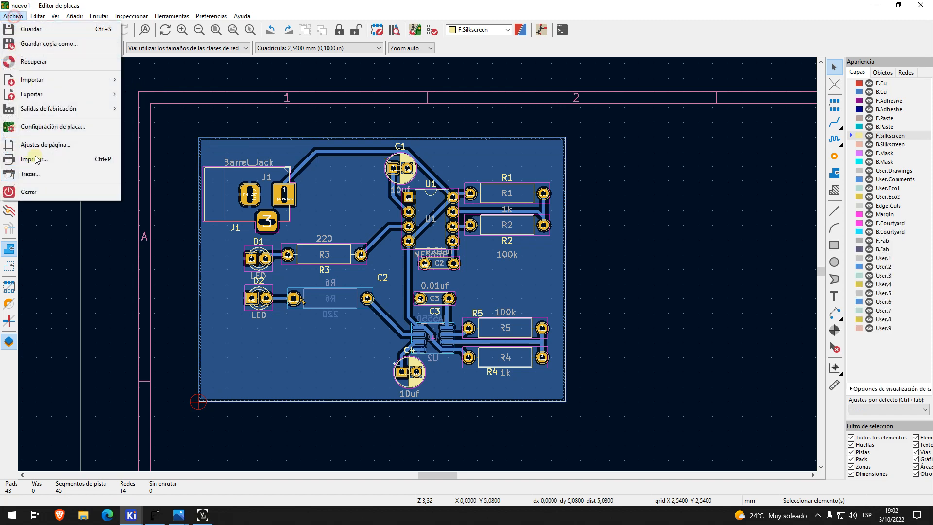
pyautogui.moveTo(55, 111)
pyautogui.click(158, 109)
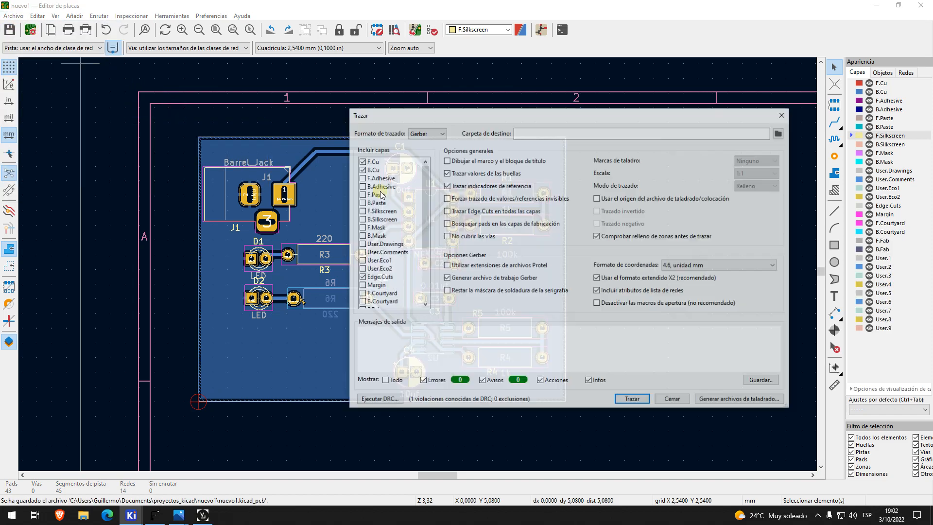
pyautogui.click(633, 400)
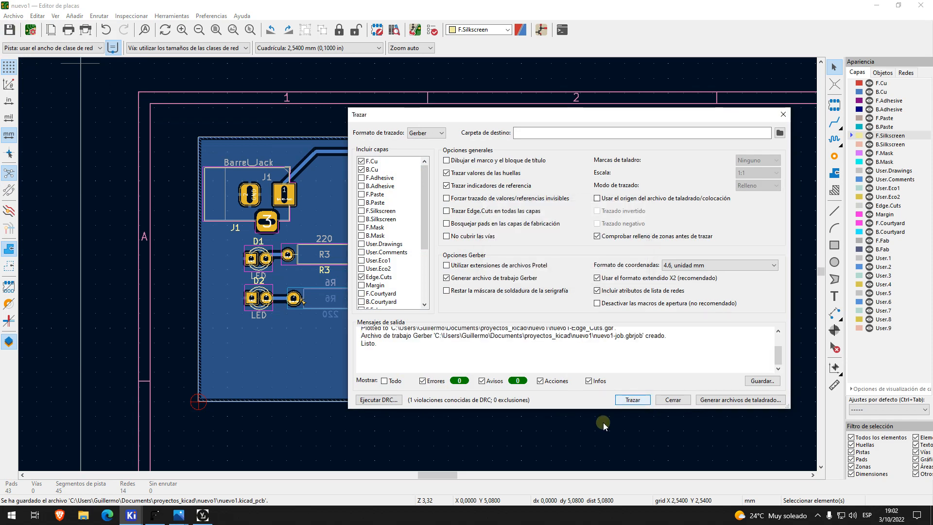
pyautogui.click(674, 400)
# - Switch to FlatCAM, delete the loaded nuevo1-B_Cu.gbr object, and show the project panel again
pyautogui.click(155, 515)
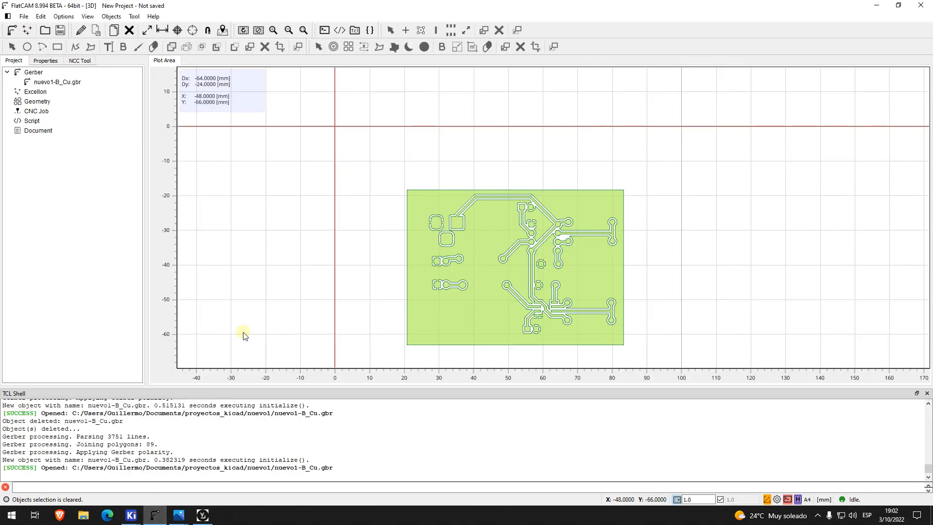
pyautogui.click(477, 265)
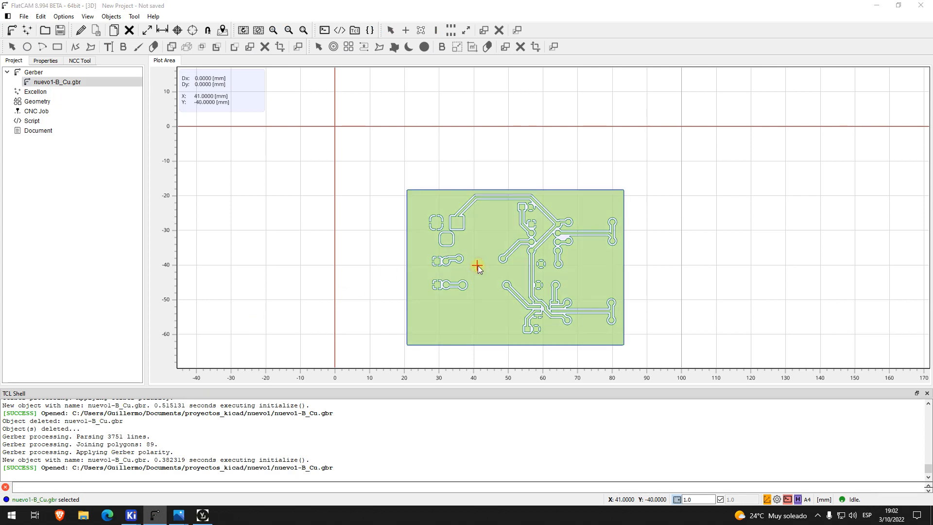
pyautogui.press('Delete')
pyautogui.click(477, 266)
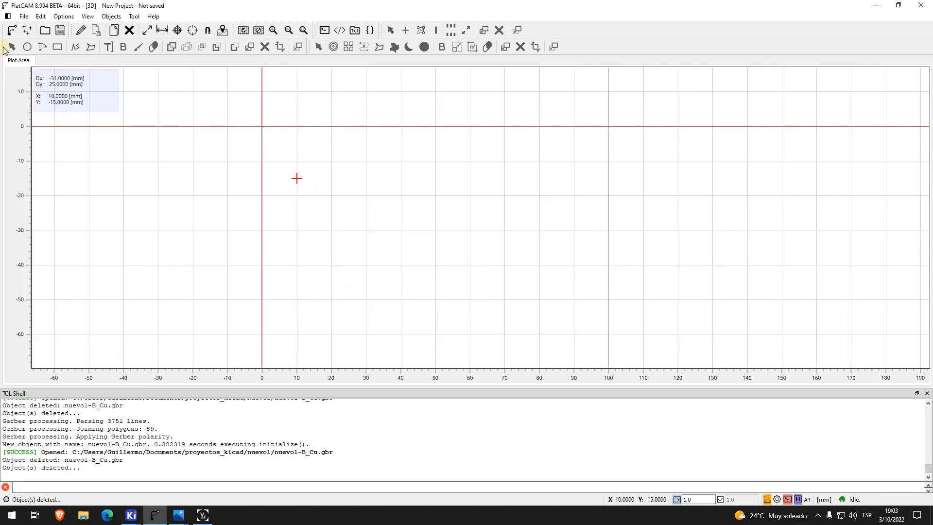
pyautogui.click(8, 16)
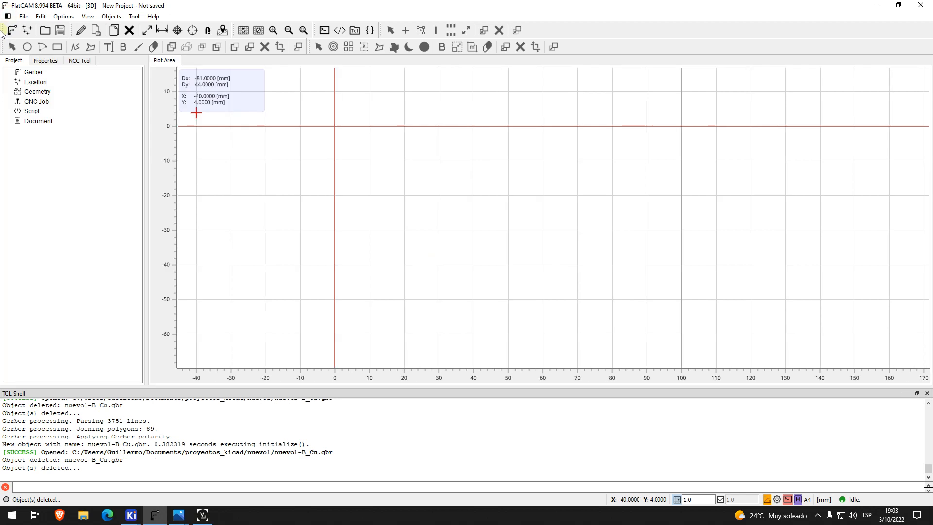
# - Open nuevo1-B_Cu.gbr as a Gerber object and check the board's position relative to the origin
pyautogui.click(19, 16)
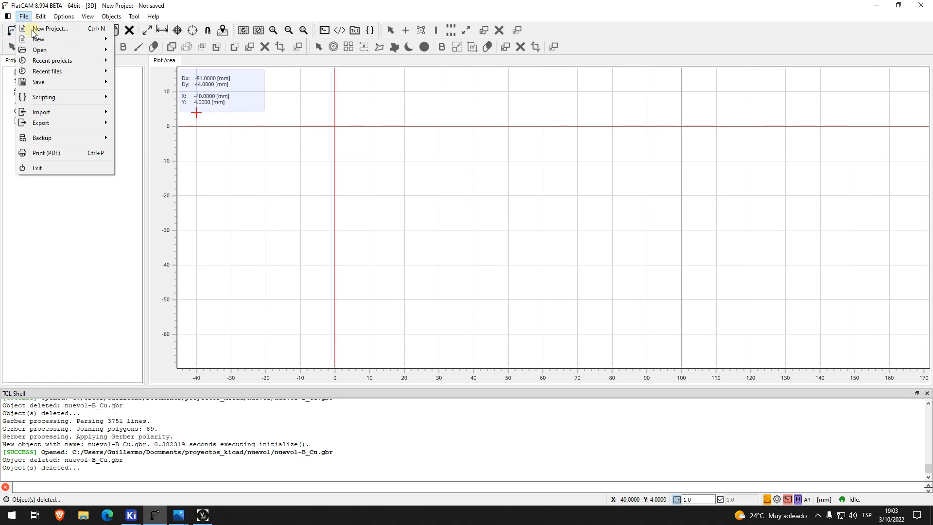
pyautogui.moveTo(46, 51)
pyautogui.click(163, 64)
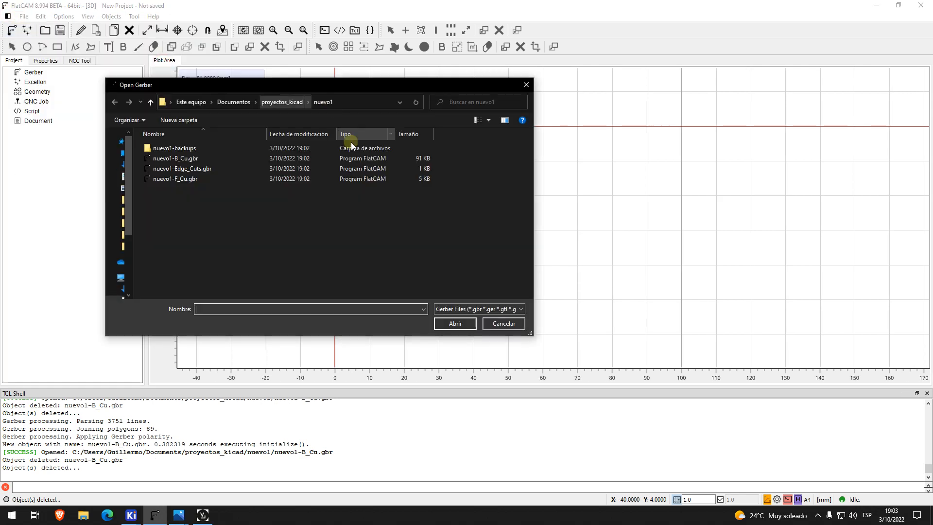
pyautogui.doubleClick(200, 158)
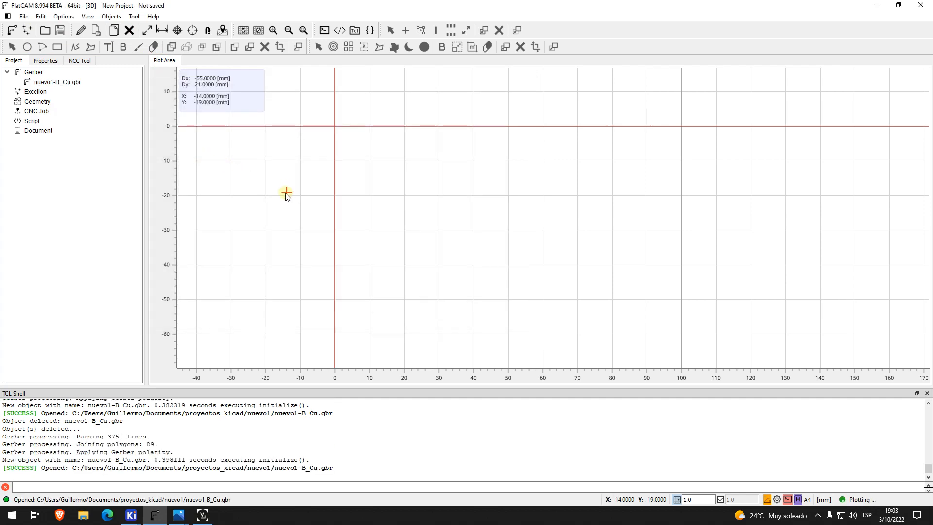
pyautogui.scroll(-3, 409, 261)
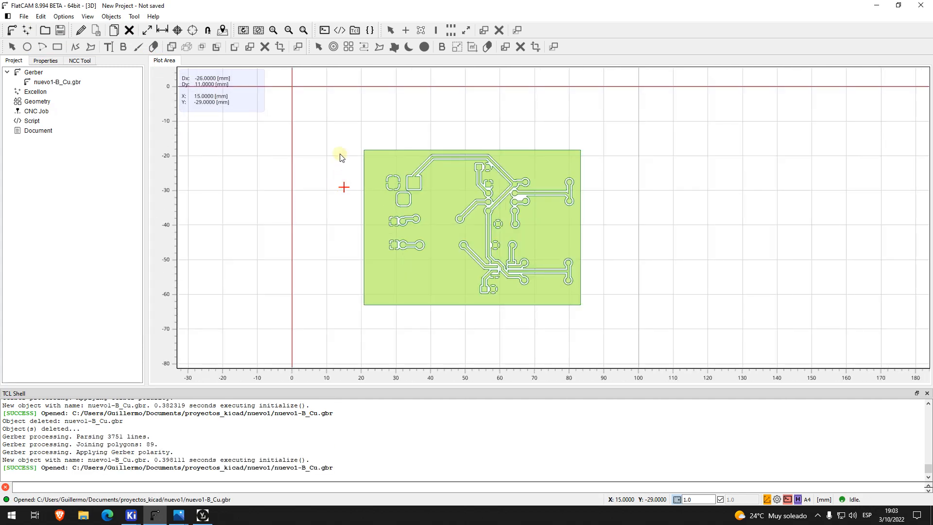
pyautogui.moveTo(339, 130); pyautogui.dragTo(337, 164, button='right')
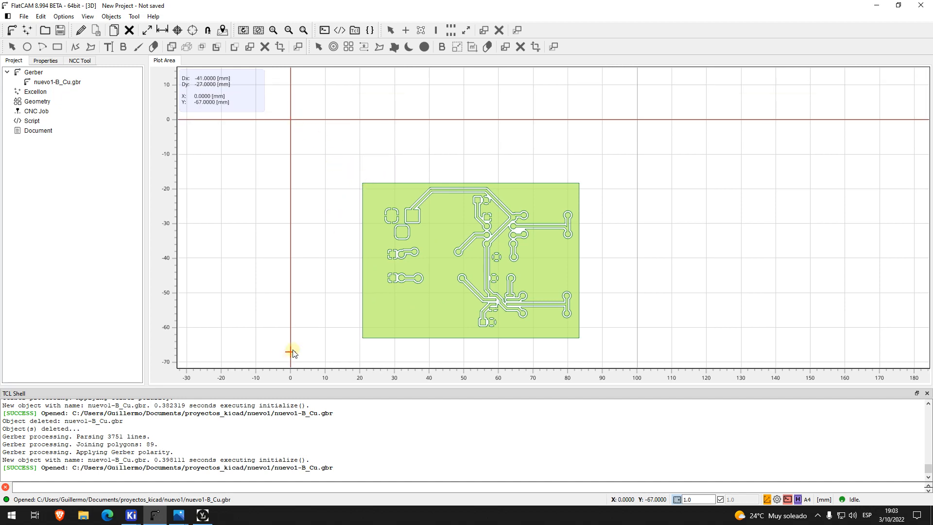
# - Switch to KiCad and replot the F.Cu, B.Cu and Edge.Cuts Gerber files with the drill/place file origin enabled, closing the plot dialog
pyautogui.moveTo(131, 515)
pyautogui.click(200, 469)
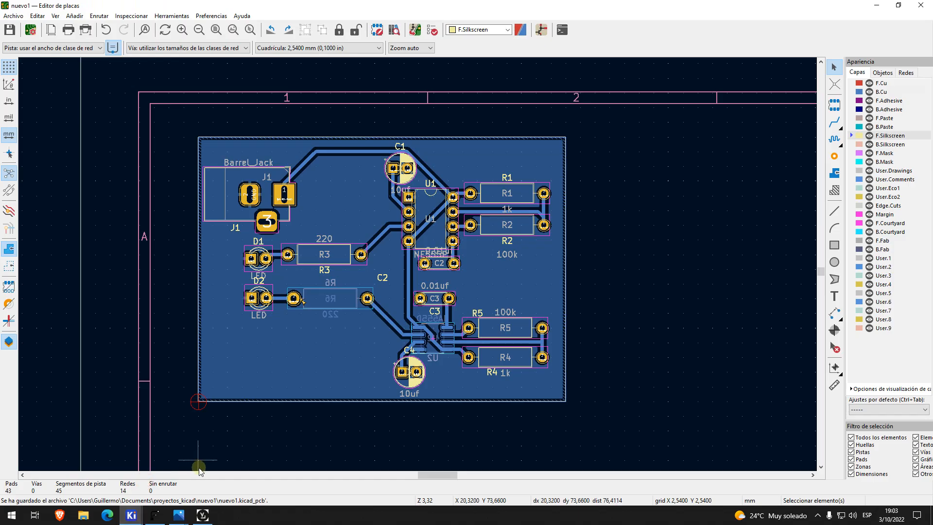
pyautogui.click(14, 16)
pyautogui.moveTo(44, 108)
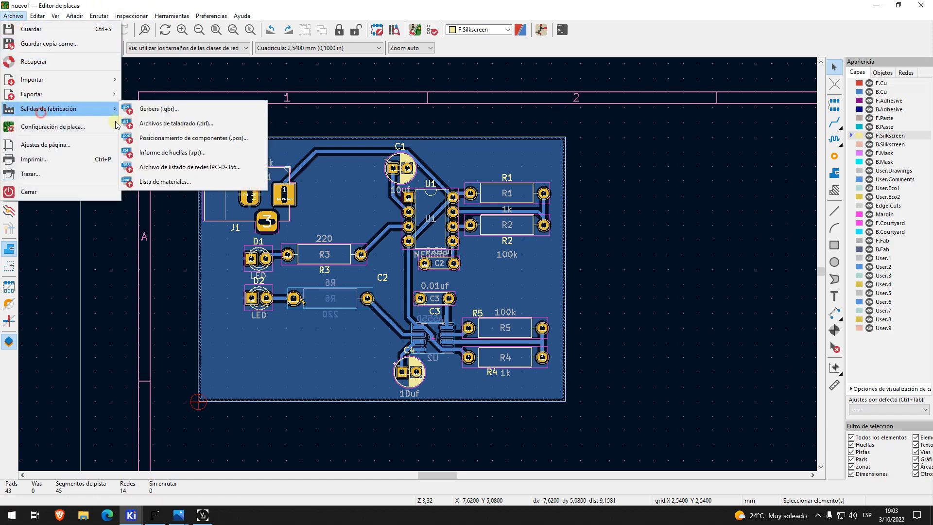
pyautogui.click(190, 110)
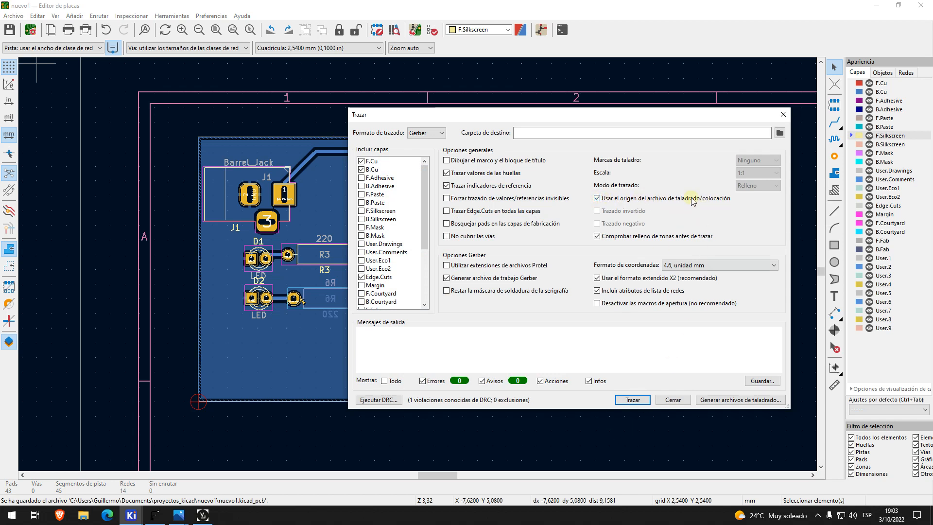
pyautogui.click(633, 400)
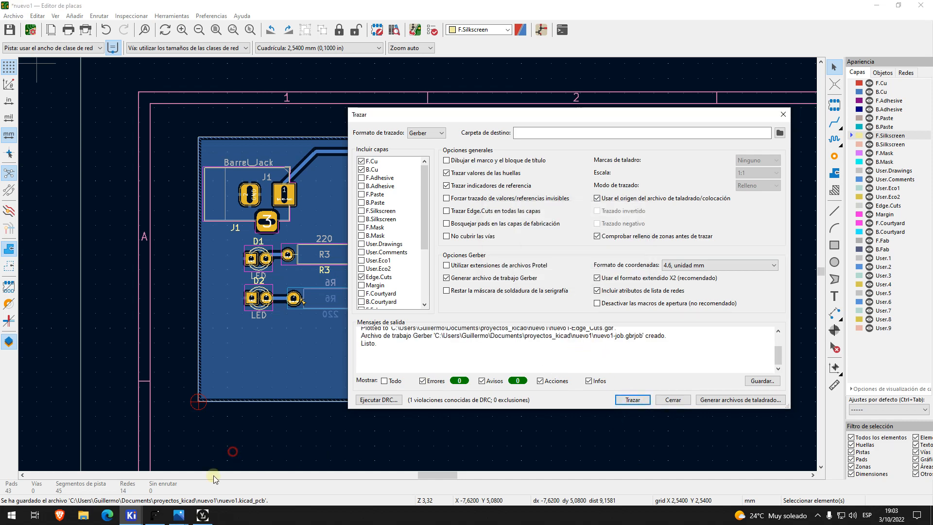
pyautogui.click(678, 403)
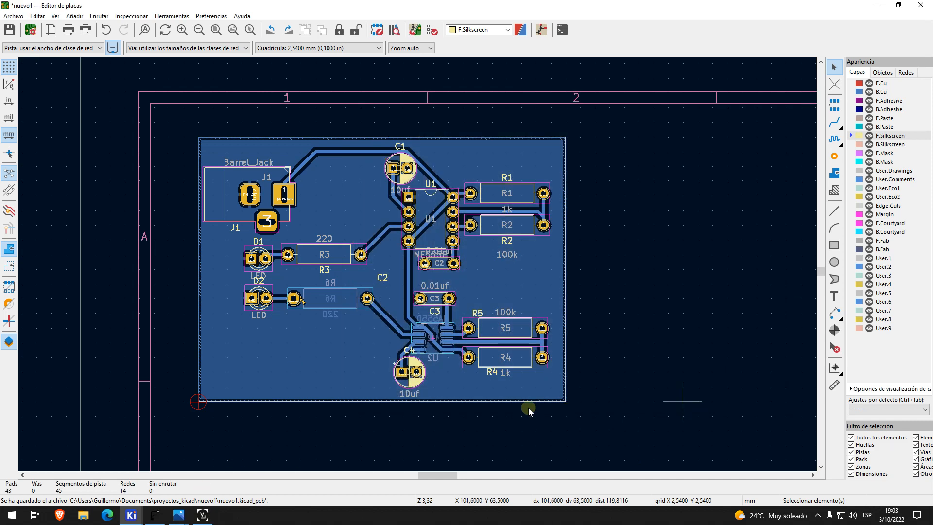
# - Switch to FlatCAM and permanently delete the outdated nuevo1-B_Cu.gbr object
pyautogui.click(154, 517)
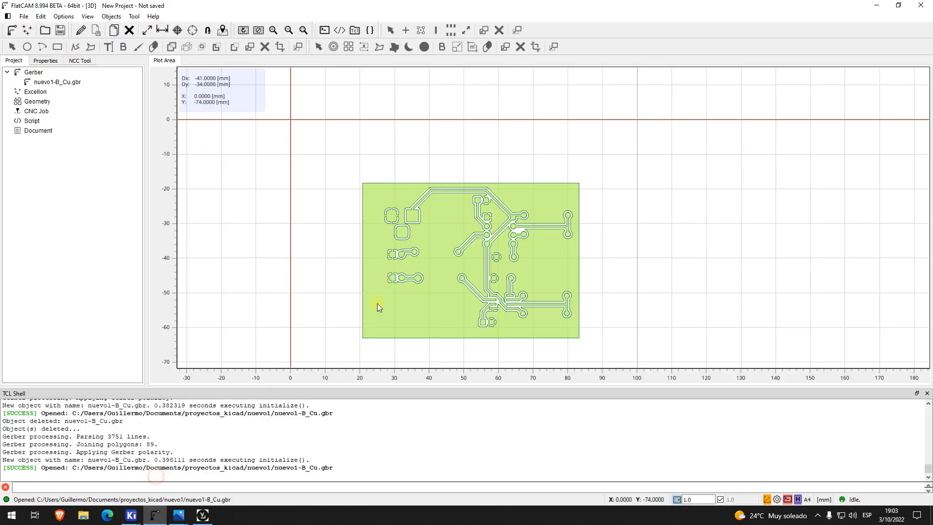
pyautogui.press('Delete')
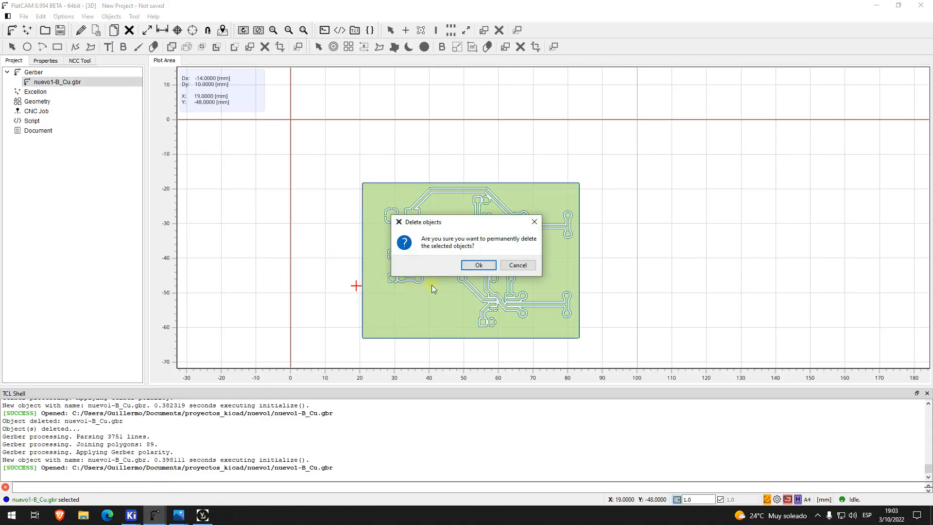
pyautogui.click(476, 265)
# - Open the replotted nuevo1-B_Cu.gbr Gerber file and check the board's lower-left corner against the origin
pyautogui.click(12, 30)
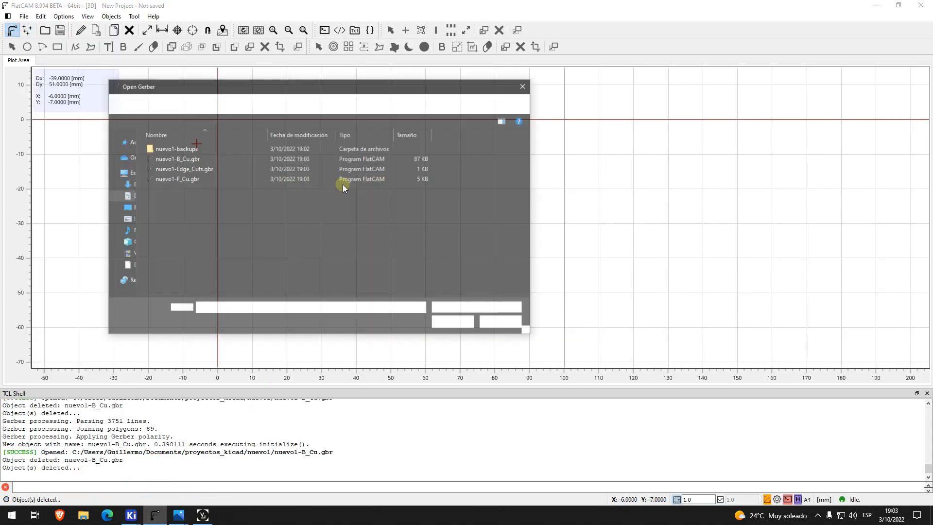
pyautogui.doubleClick(211, 159)
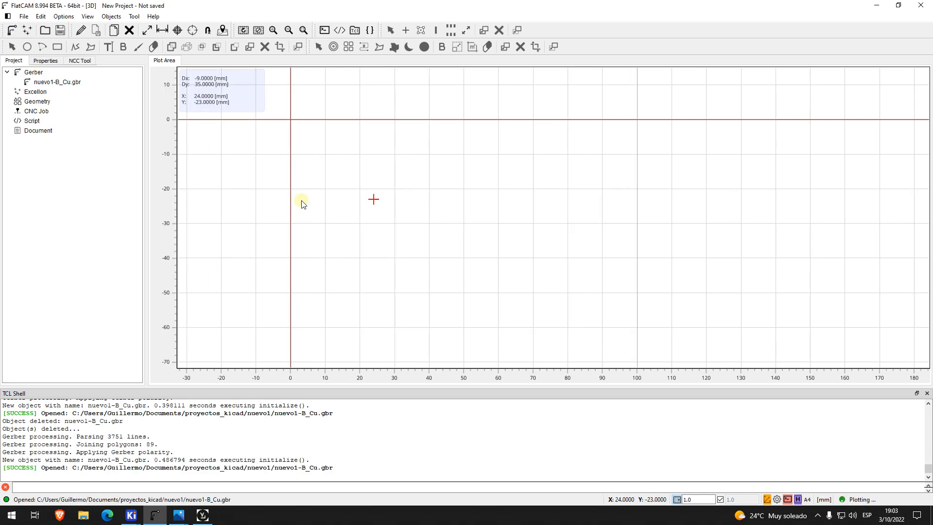
pyautogui.scroll(-1, 342, 261)
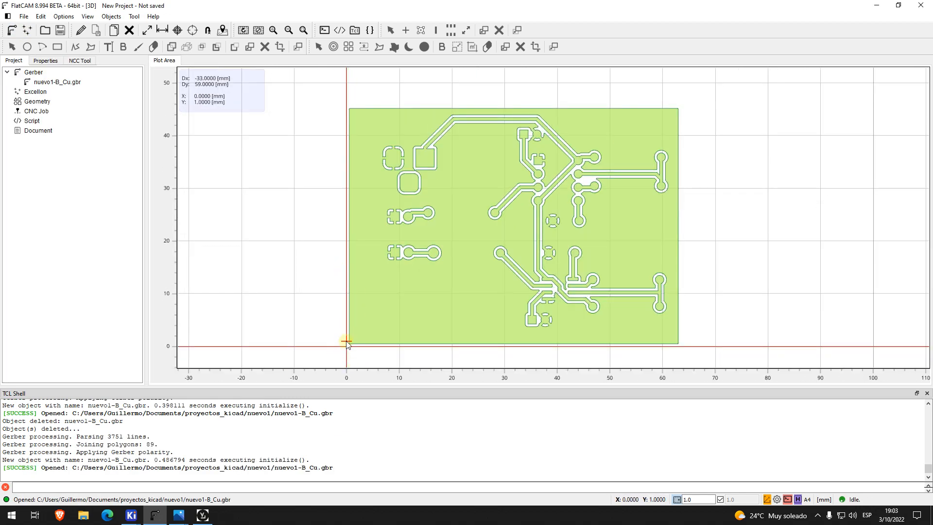
pyautogui.scroll(3, 346, 349)
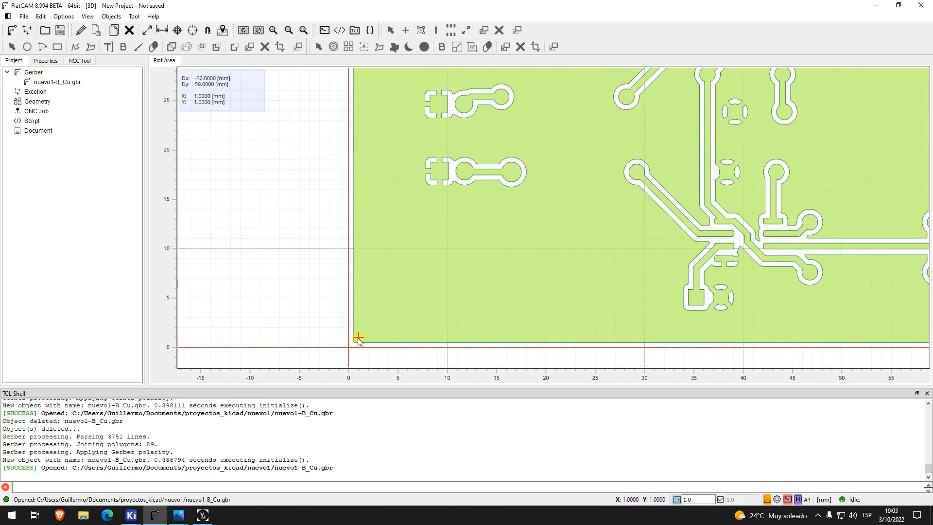
# - Examine the board's full outline and its lower-left corner relative to the origin axes
pyautogui.moveTo(313, 324); pyautogui.dragTo(265, 316, button='right')
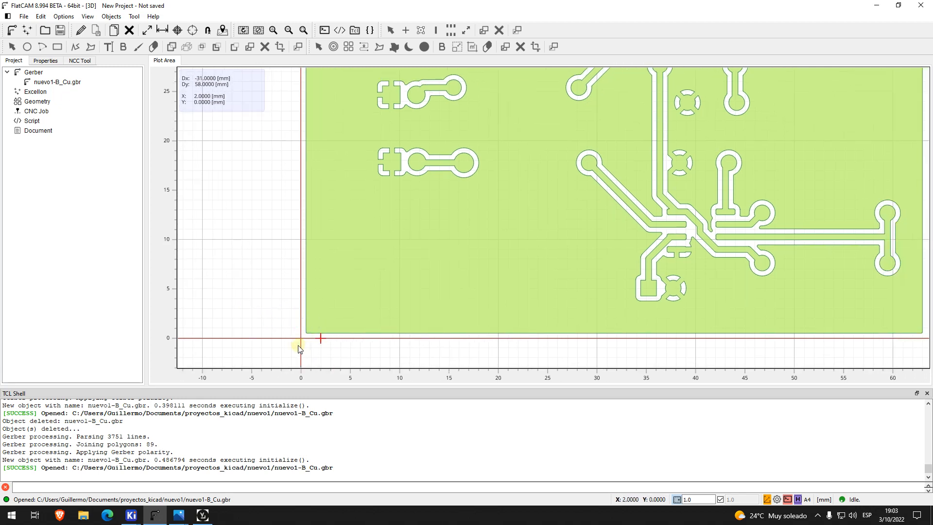
pyautogui.scroll(-3, 464, 298)
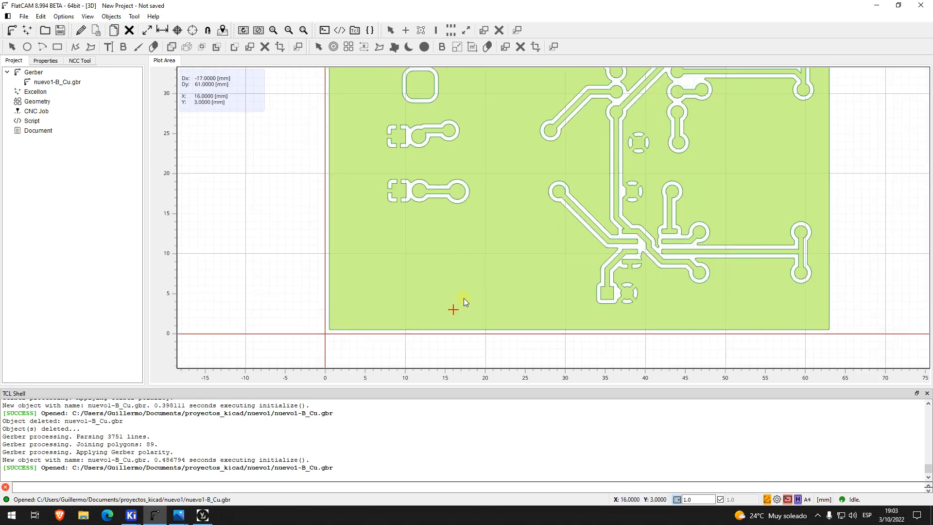
pyautogui.scroll(4, 375, 267)
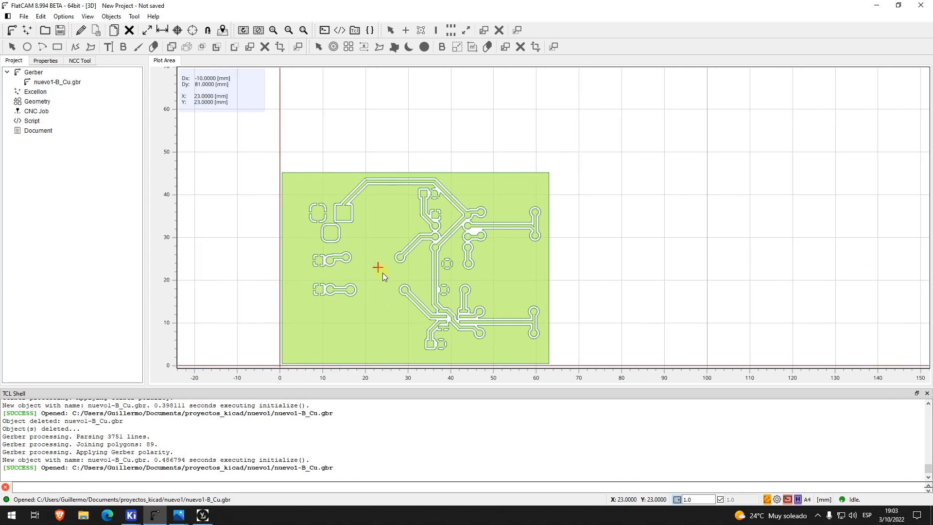
pyautogui.moveTo(376, 320); pyautogui.dragTo(386, 277, button='right')
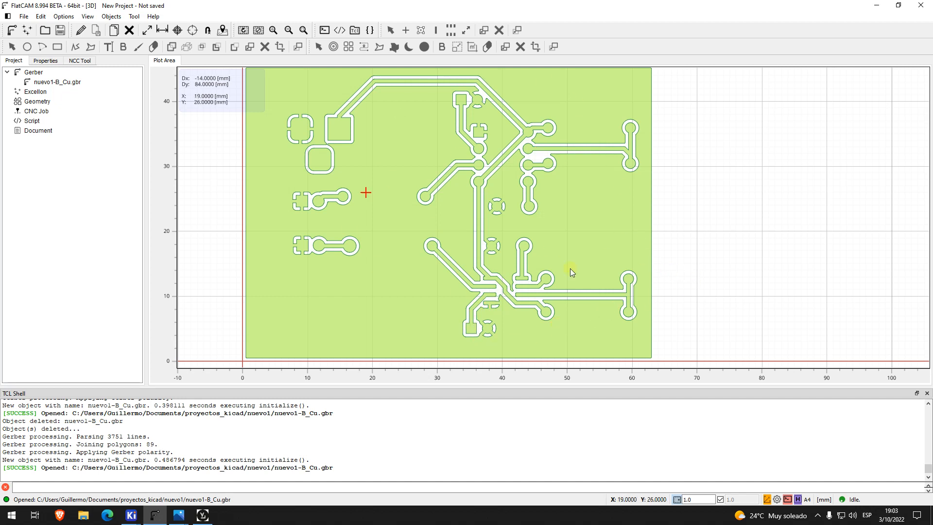
pyautogui.scroll(-1, 571, 267)
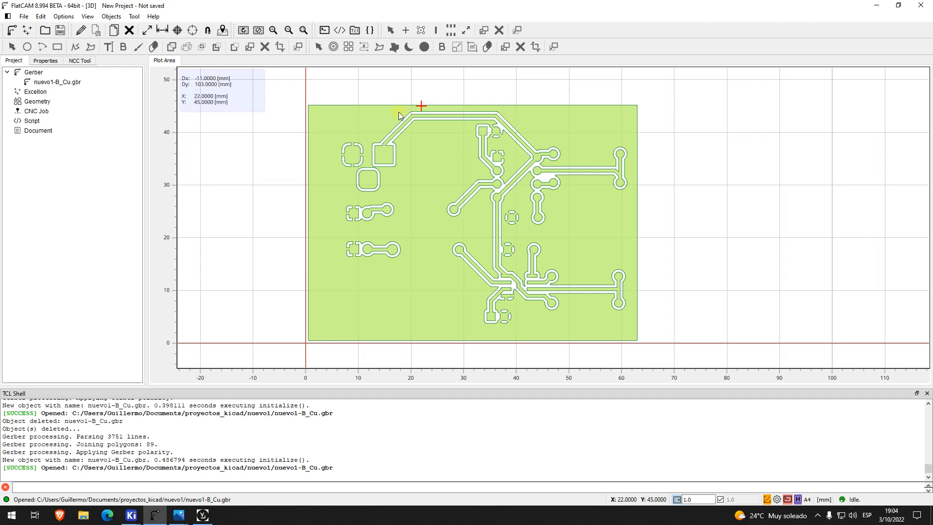
# - Open the Isolation Tool for nuevo1-B_Cu.gbr and add a tool with a diameter of 0.2 mm
pyautogui.click(134, 17)
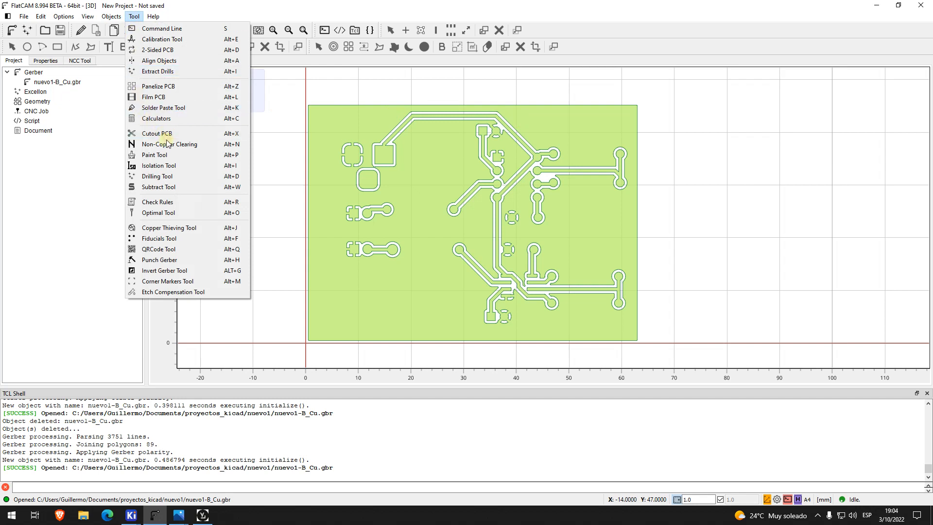
pyautogui.click(151, 165)
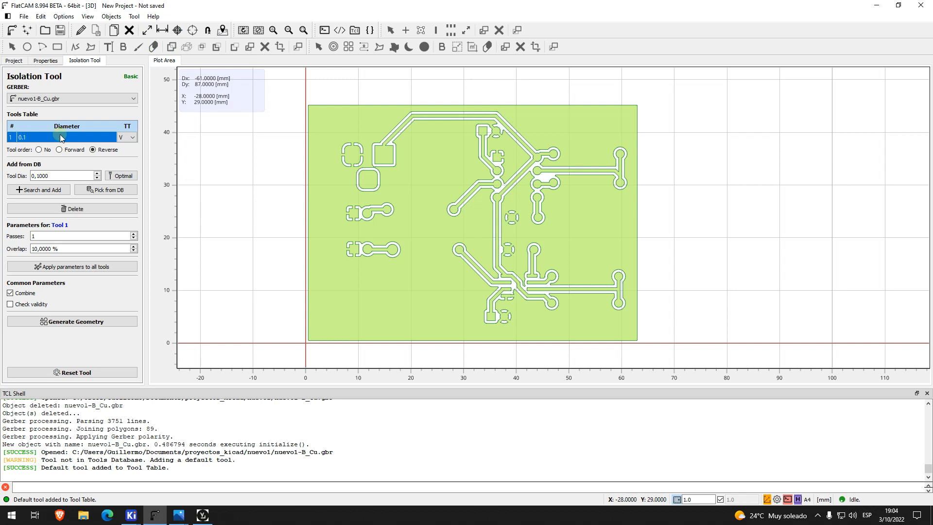
pyautogui.click(31, 140)
pyautogui.click(52, 190)
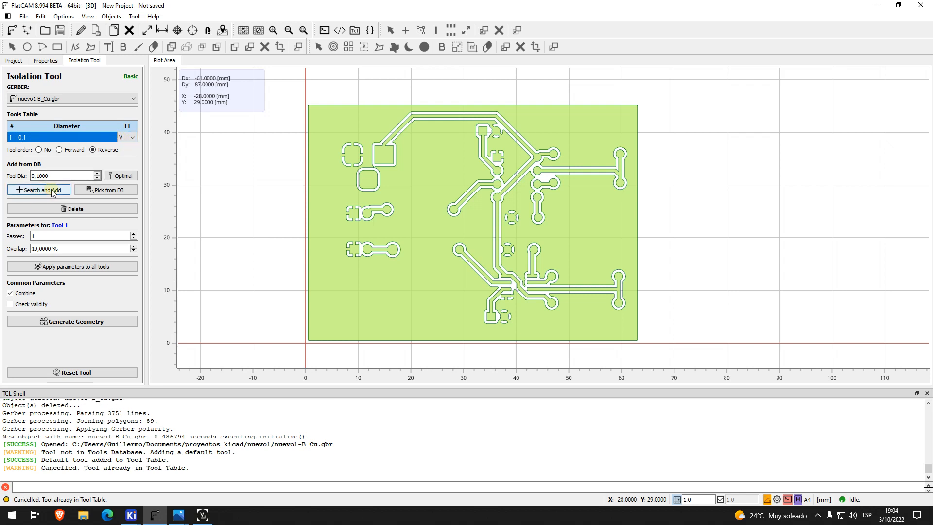
pyautogui.click(39, 176)
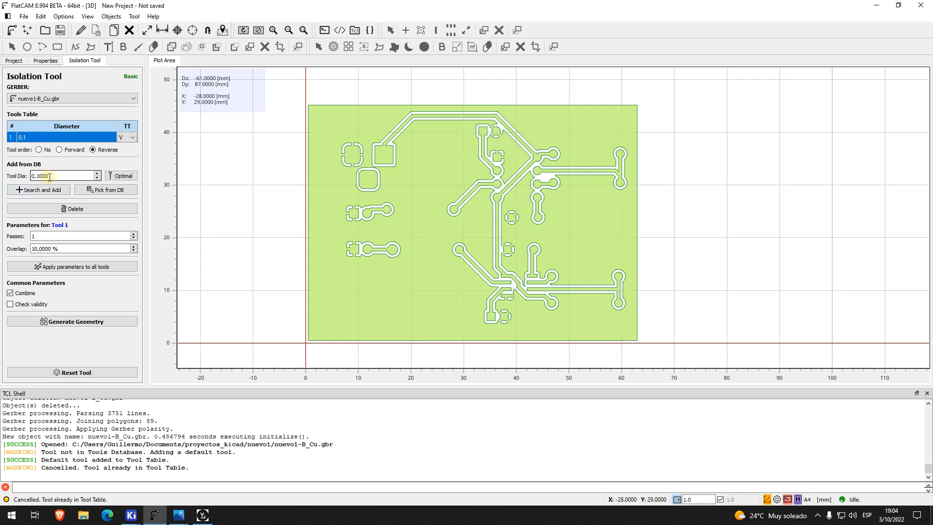
pyautogui.press('BackSpace')
pyautogui.write('2')
pyautogui.click(45, 191)
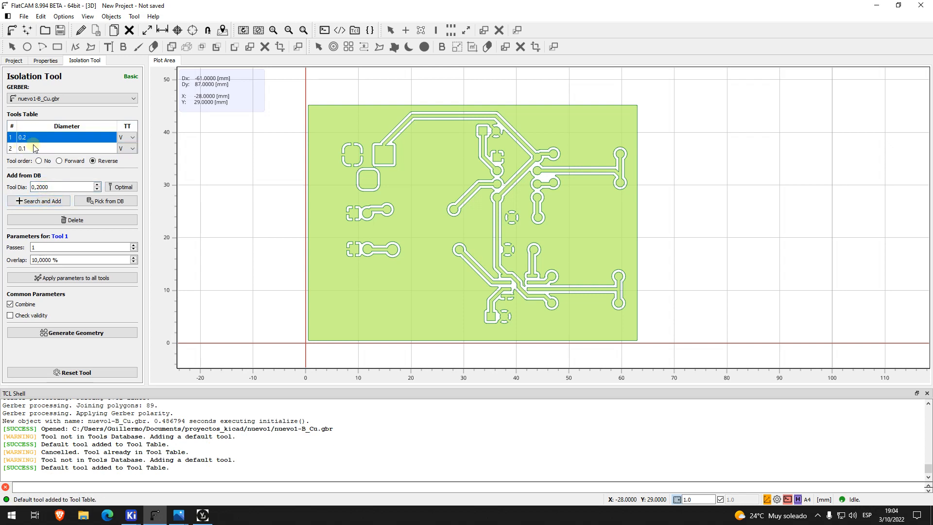
# - Delete the 0.2 mm tool from the Isolation Tool's tool table
pyautogui.click(34, 147)
pyautogui.click(36, 134)
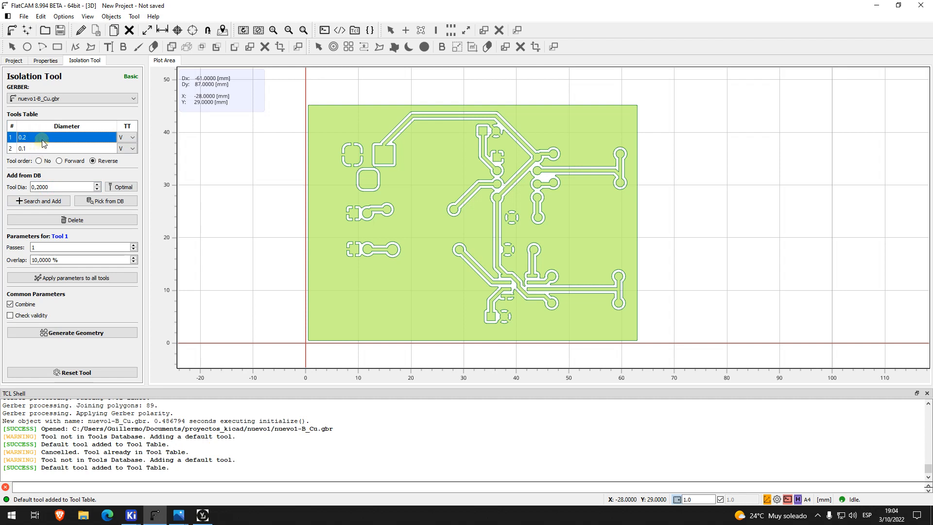
pyautogui.rightClick(42, 142)
pyautogui.click(62, 167)
# - Try a diameter of 0.1454 mm for the remaining isolation tool, and set it back to 0.1 mm
pyautogui.doubleClick(34, 140)
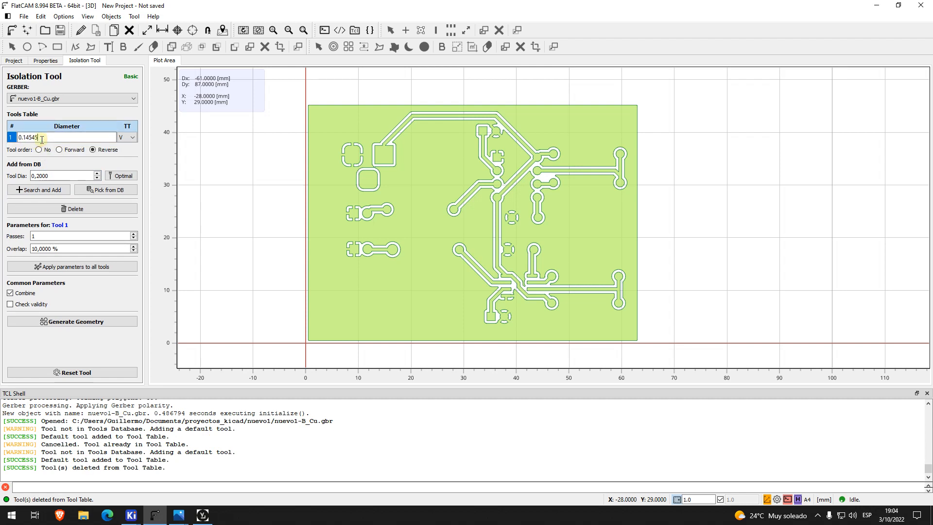
pyautogui.click(190, 174)
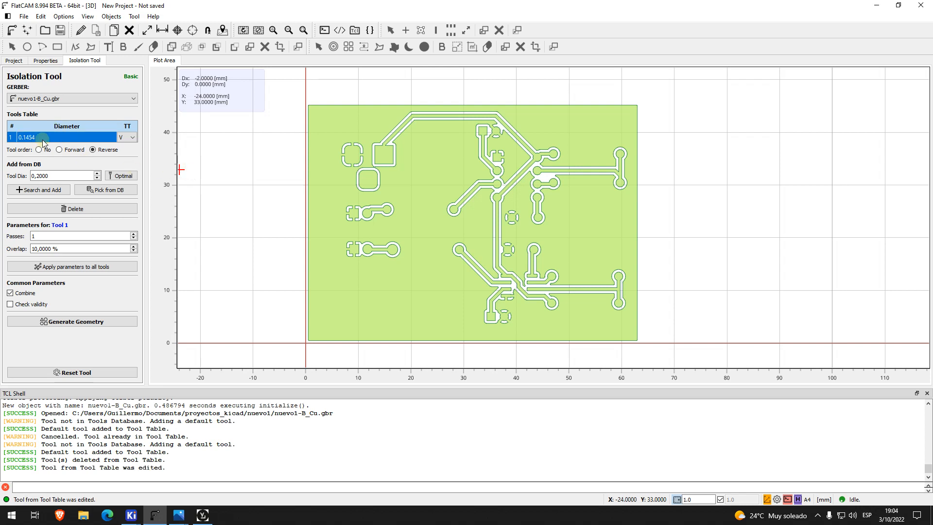
pyautogui.click(295, 179)
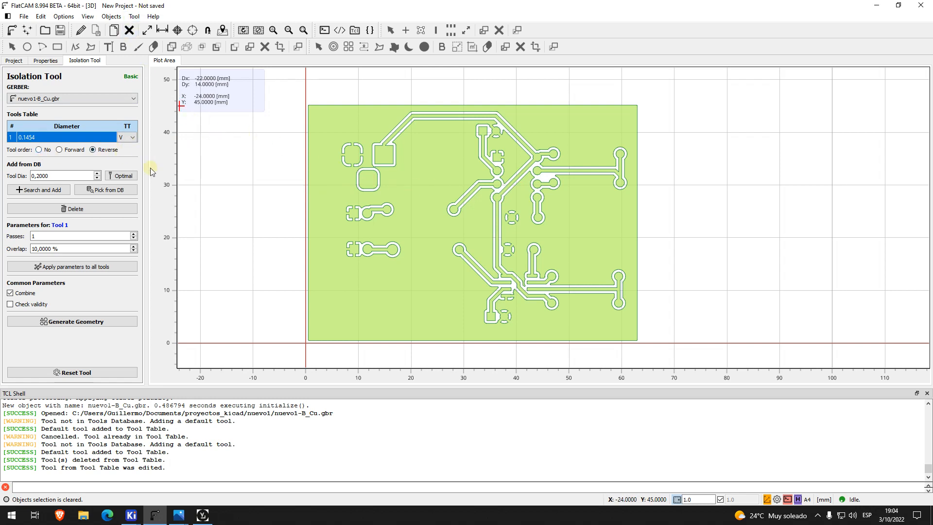
pyautogui.doubleClick(38, 137)
pyautogui.moveTo(46, 138); pyautogui.dragTo(26, 140)
pyautogui.press('Return')
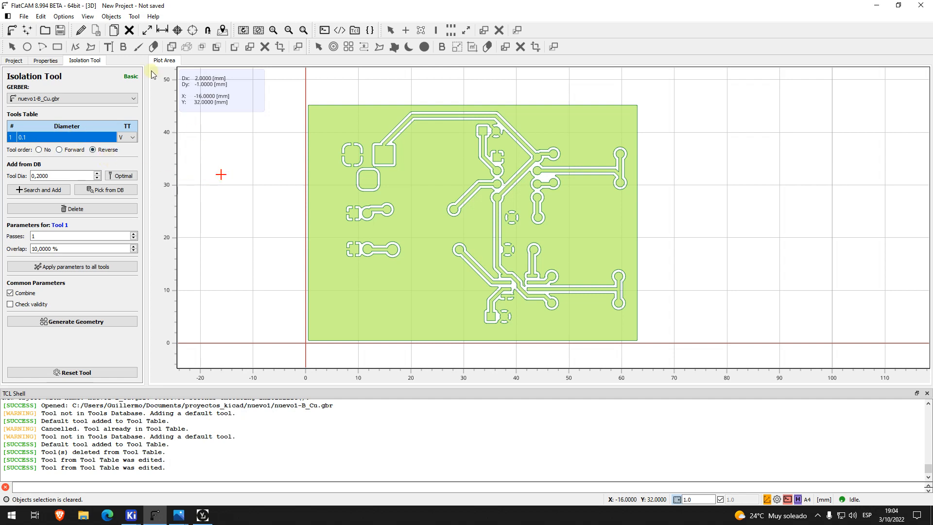
# - Open the Calculators and set the V-shape tool's tip diameter to 0.1 mm
pyautogui.click(135, 17)
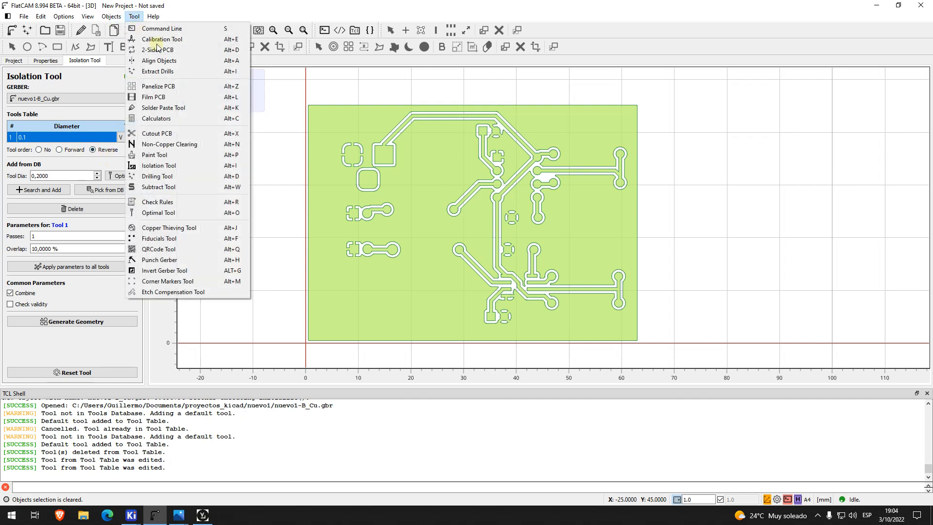
pyautogui.click(165, 119)
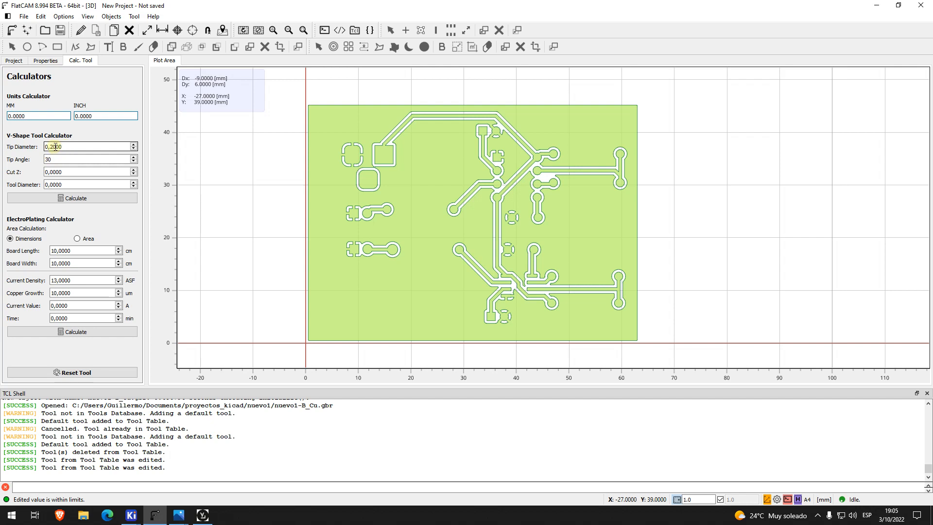
pyautogui.click(59, 172)
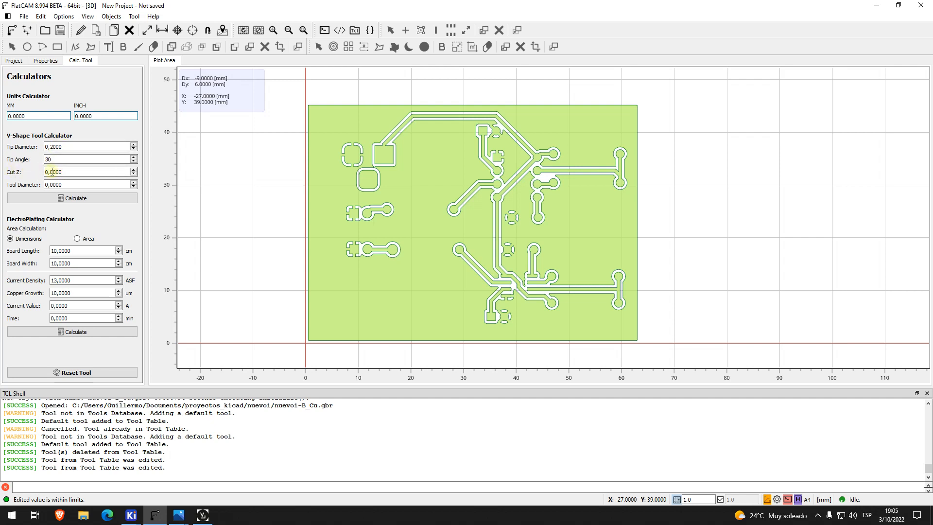
pyautogui.click(59, 184)
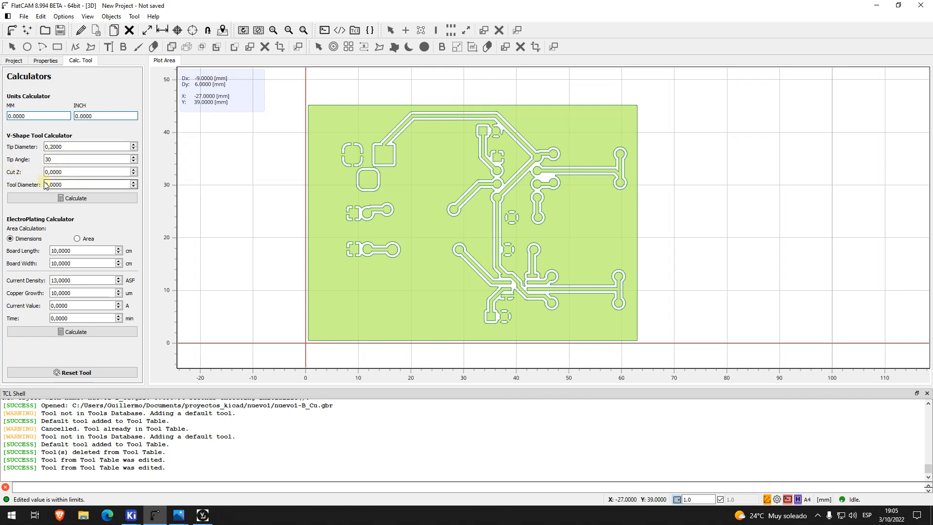
pyautogui.click(54, 146)
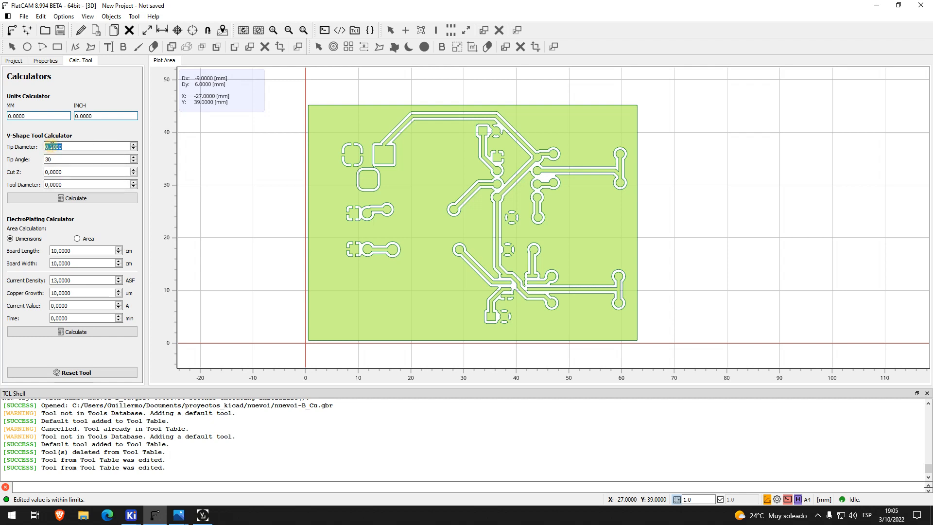
pyautogui.click(53, 146)
# - Calculate the V-shape tool diameter for a 60° tip angle and a 0.07 mm cut depth, and select the resulting diameter
pyautogui.doubleClick(56, 158)
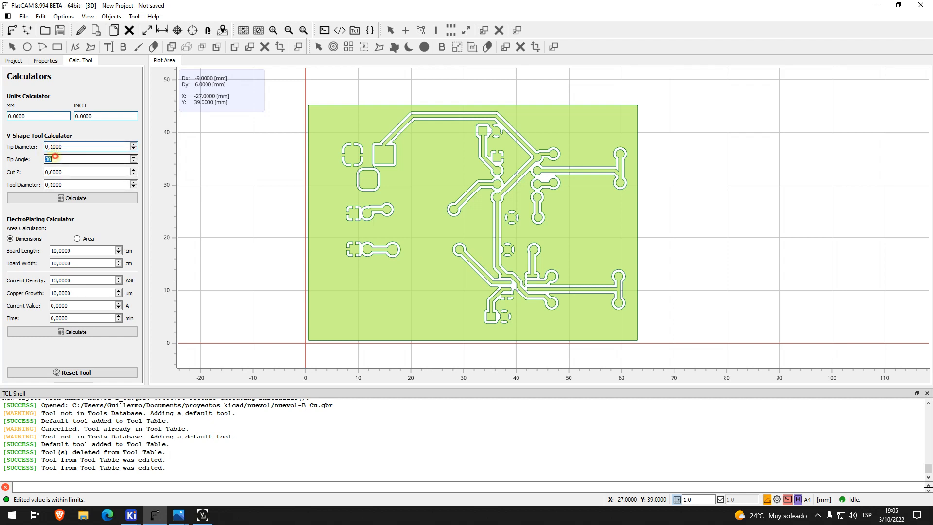
pyautogui.write('60')
pyautogui.click(76, 170)
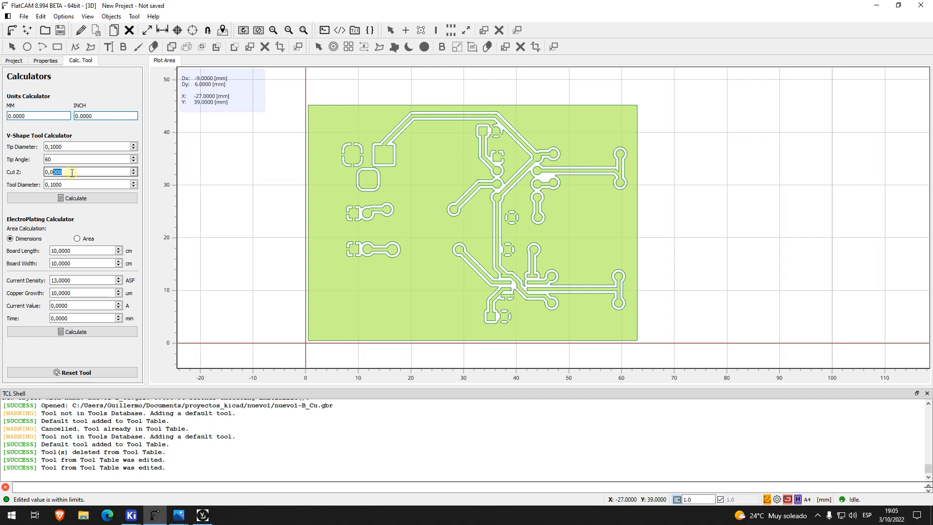
pyautogui.write('7')
pyautogui.click(66, 185)
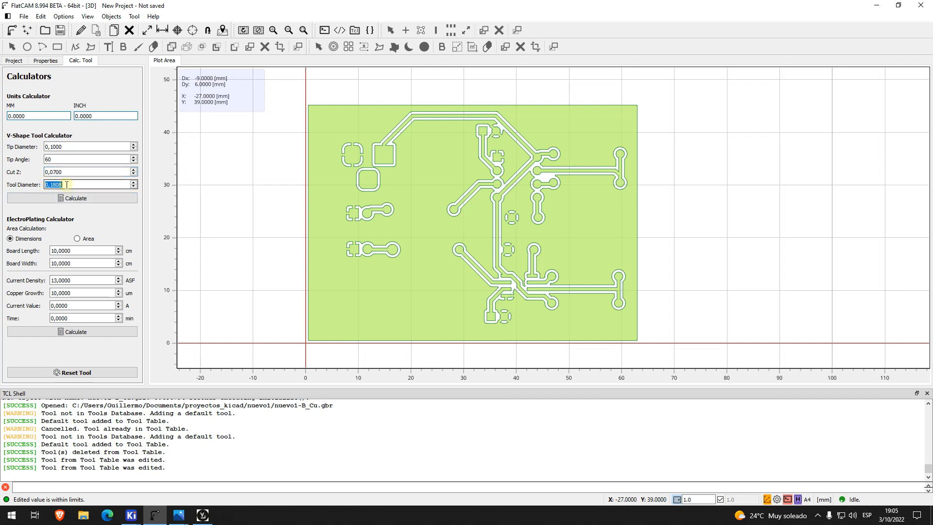
pyautogui.click(67, 185)
pyautogui.moveTo(75, 184); pyautogui.dragTo(42, 184)
# - Generate isolation geometry for nuevo1-B_Cu.gbr with the Isolation Tool, using a tool diameter of 0.1808 mm
pyautogui.click(14, 61)
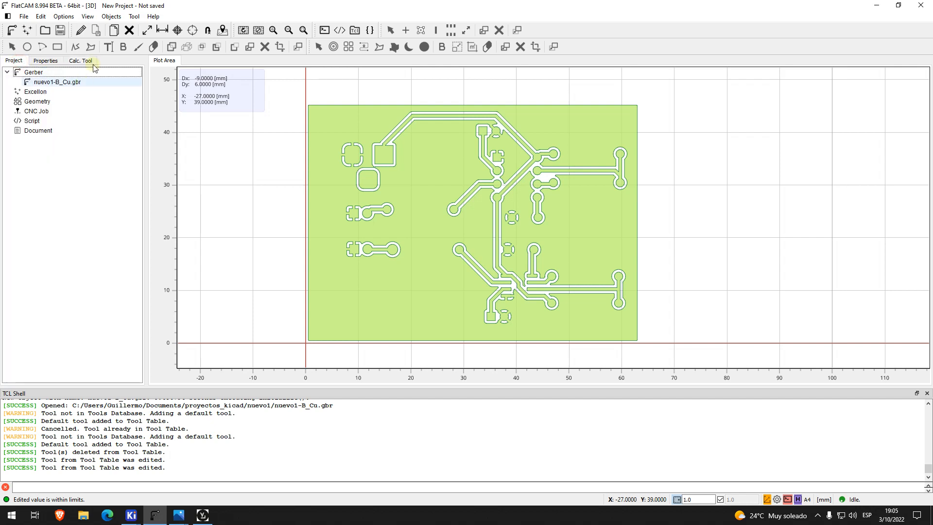
pyautogui.click(134, 16)
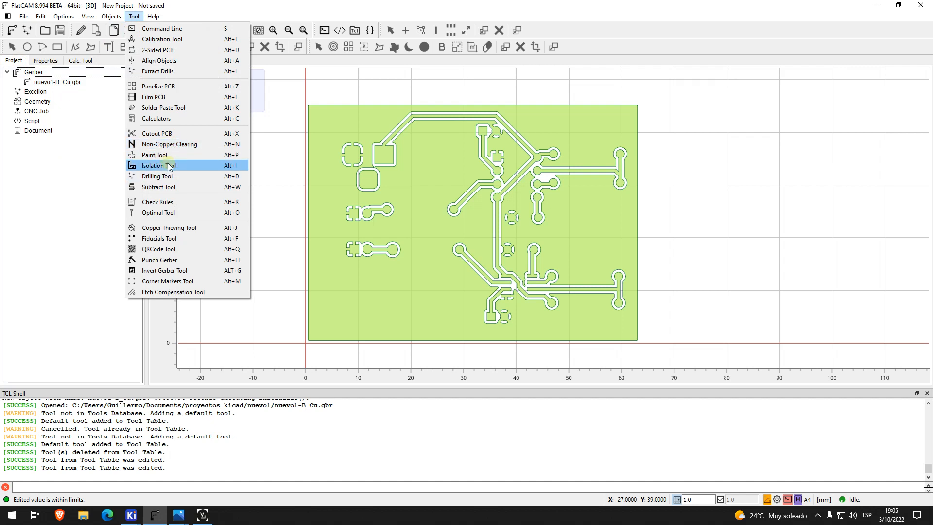
pyautogui.click(170, 166)
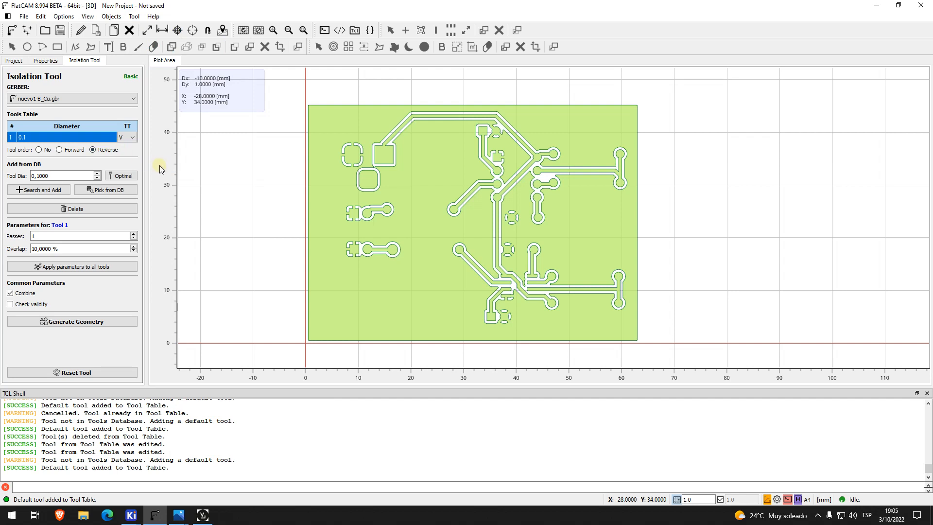
pyautogui.doubleClick(48, 137)
pyautogui.write('0.1808')
pyautogui.press('Return')
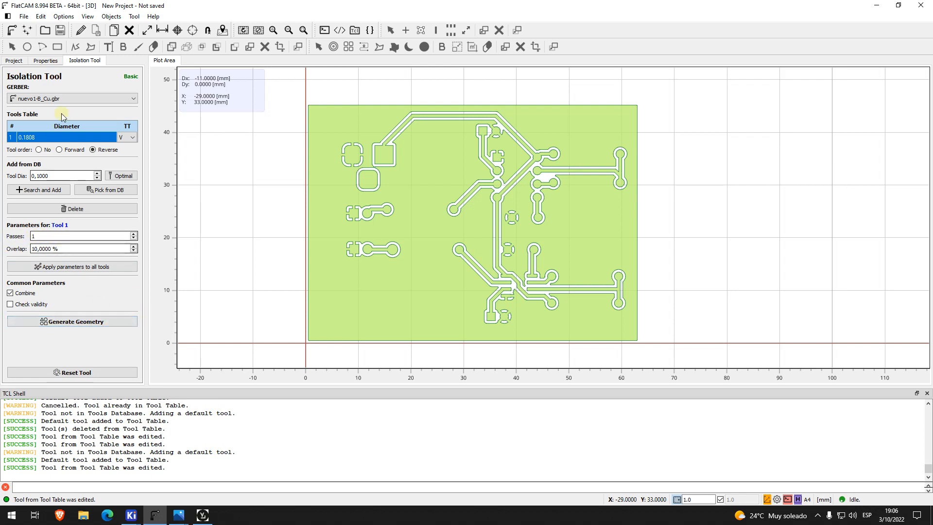
pyautogui.click(92, 322)
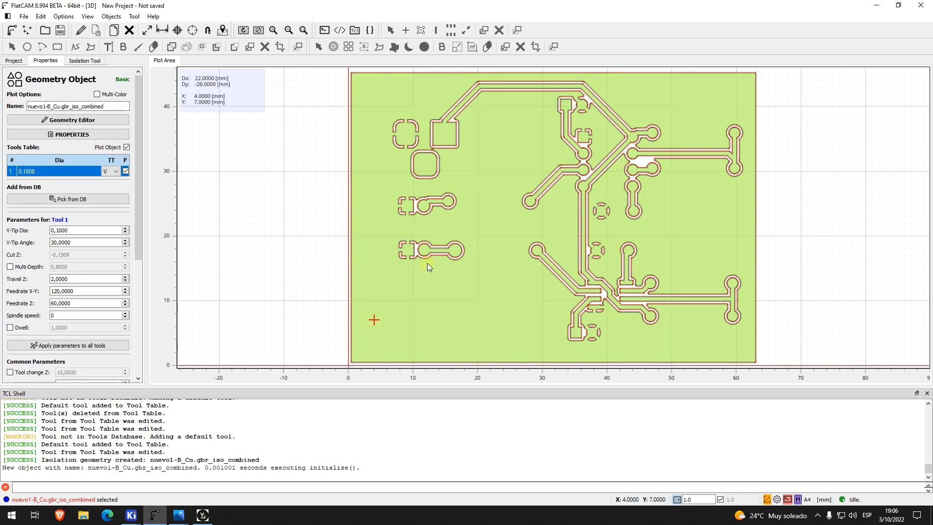
# - Inspect the isolation paths around the pads, tracks and narrow gaps across the whole board
pyautogui.scroll(4, 434, 258)
pyautogui.scroll(4, 437, 257)
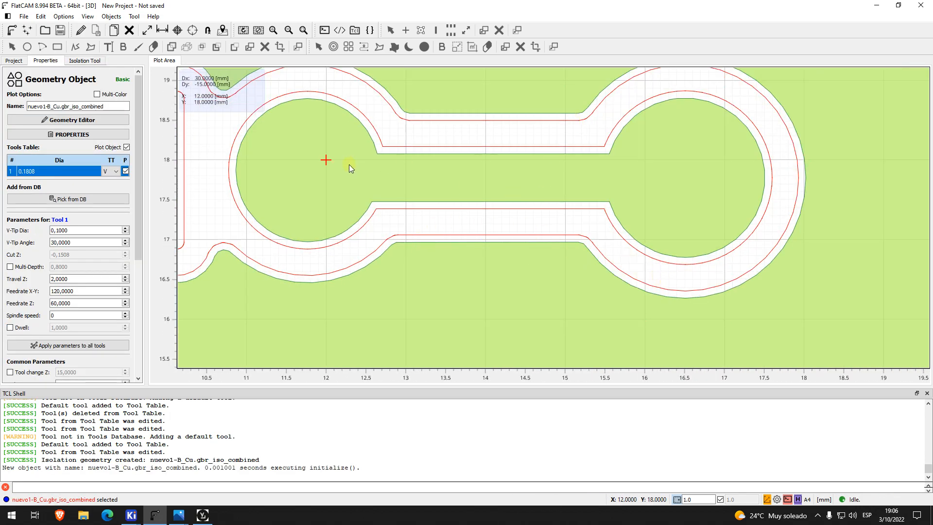
pyautogui.scroll(-5, 351, 166)
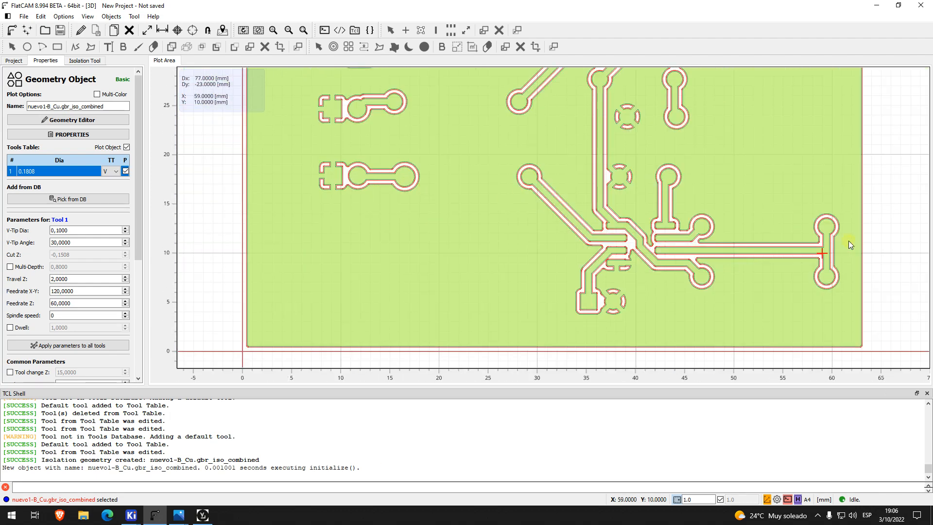
pyautogui.moveTo(696, 170); pyautogui.dragTo(696, 258, button='right')
pyautogui.moveTo(658, 135); pyautogui.dragTo(643, 235, button='right')
pyautogui.moveTo(482, 223); pyautogui.dragTo(509, 171, button='right')
pyautogui.scroll(-1, 534, 212)
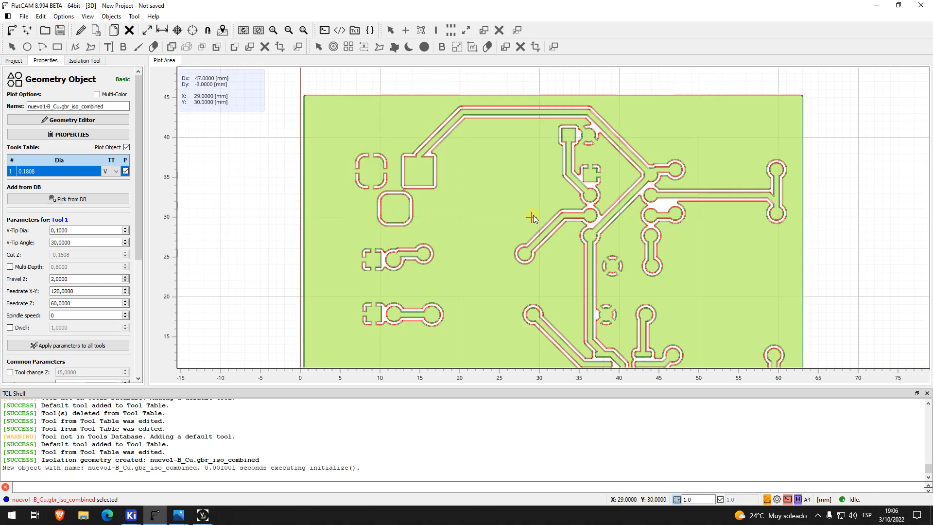
pyautogui.moveTo(603, 238); pyautogui.dragTo(486, 218, button='right')
pyautogui.moveTo(358, 185); pyautogui.dragTo(383, 183, button='right')
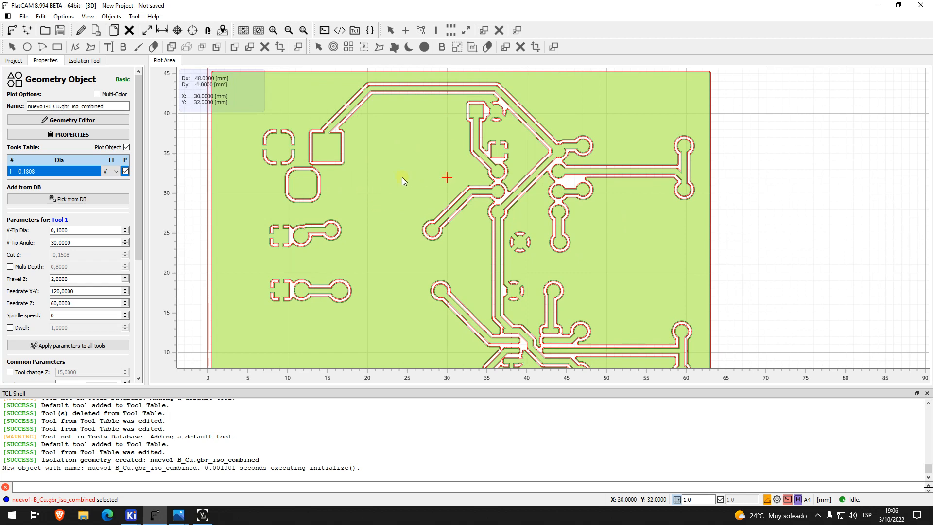
pyautogui.scroll(1, 535, 249)
pyautogui.scroll(1, 483, 247)
pyautogui.scroll(-3, 482, 248)
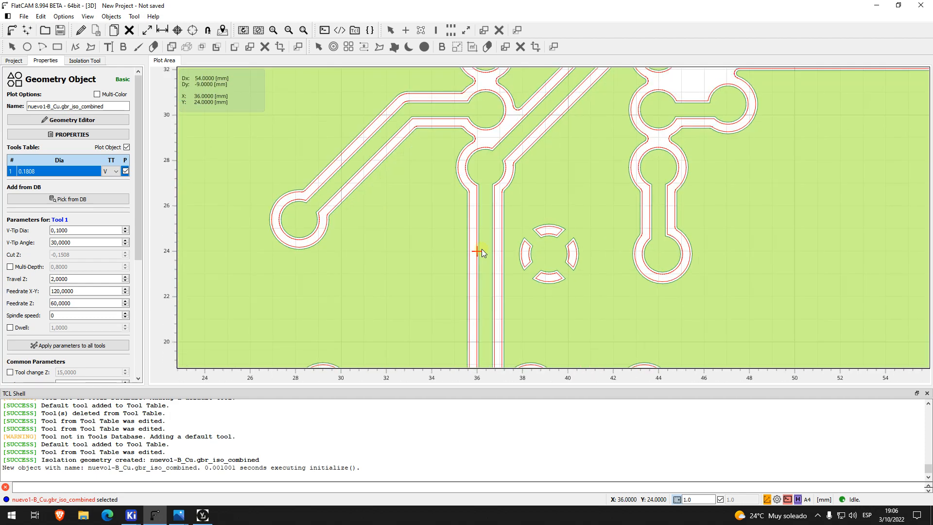
pyautogui.scroll(4, 523, 300)
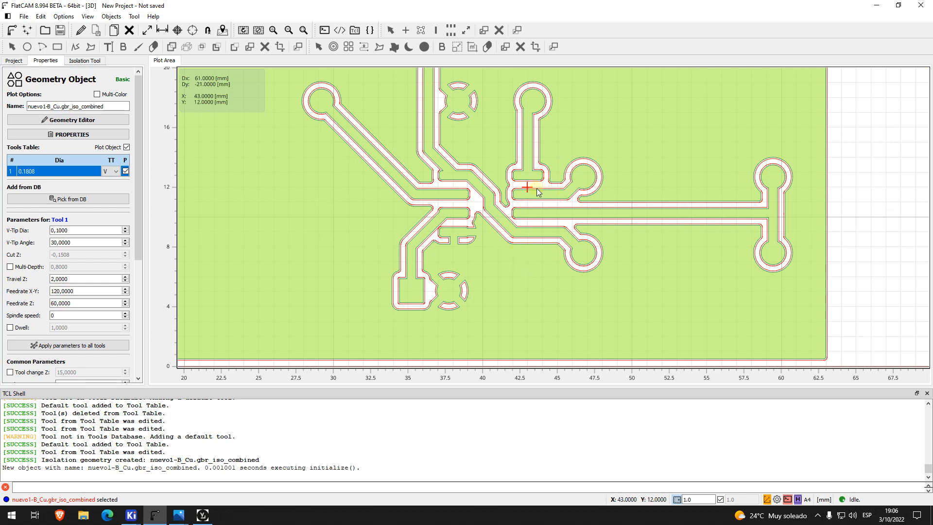
pyautogui.scroll(1, 526, 184)
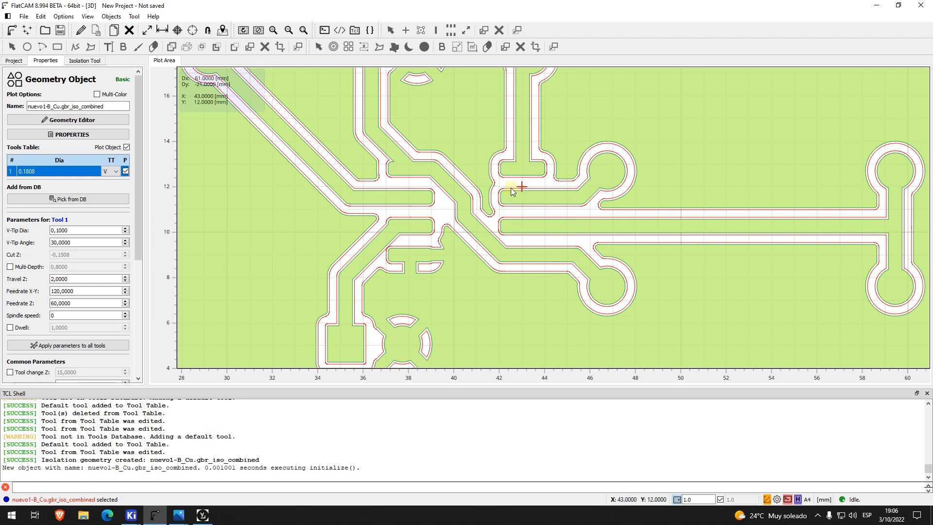
# - Examine the isolation paths around the crowded pads and tracks in the lower part of the board
pyautogui.scroll(-1, 531, 273)
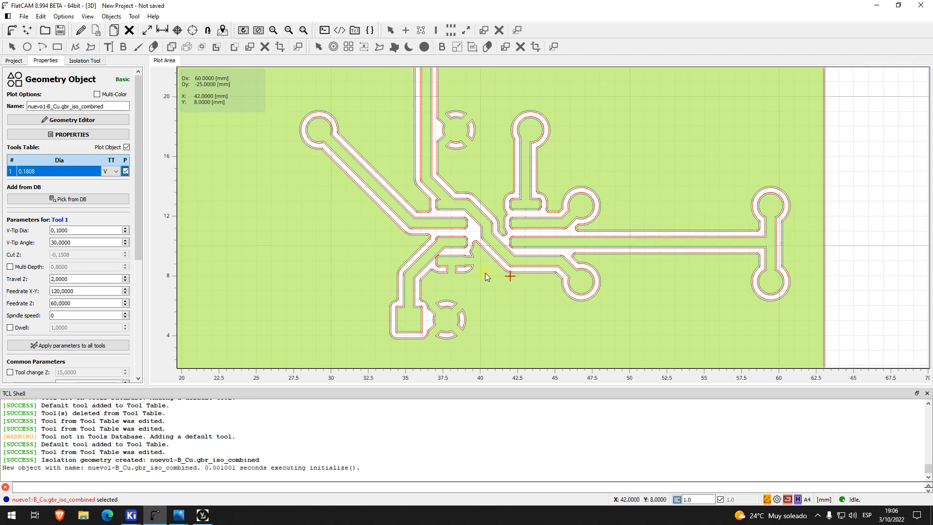
pyautogui.scroll(1, 485, 275)
pyautogui.scroll(1, 485, 277)
pyautogui.scroll(-1, 496, 282)
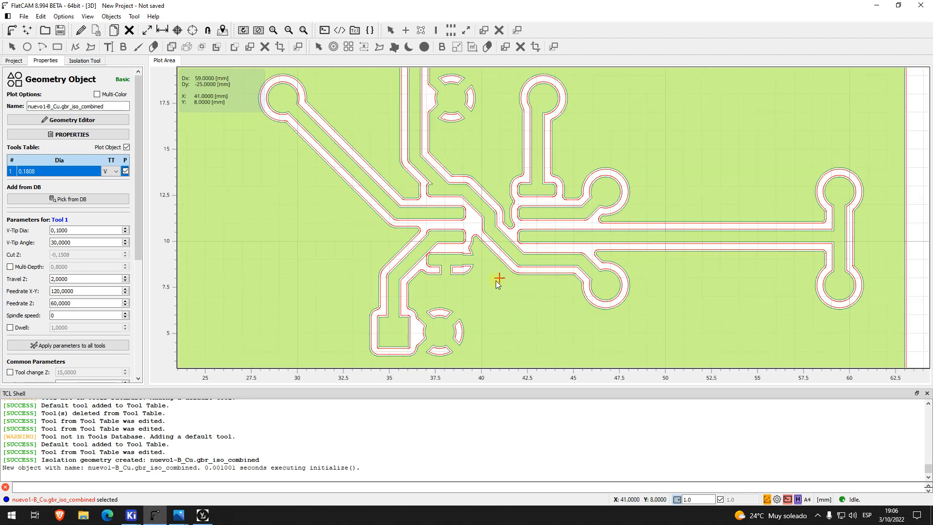
pyautogui.scroll(-1, 499, 284)
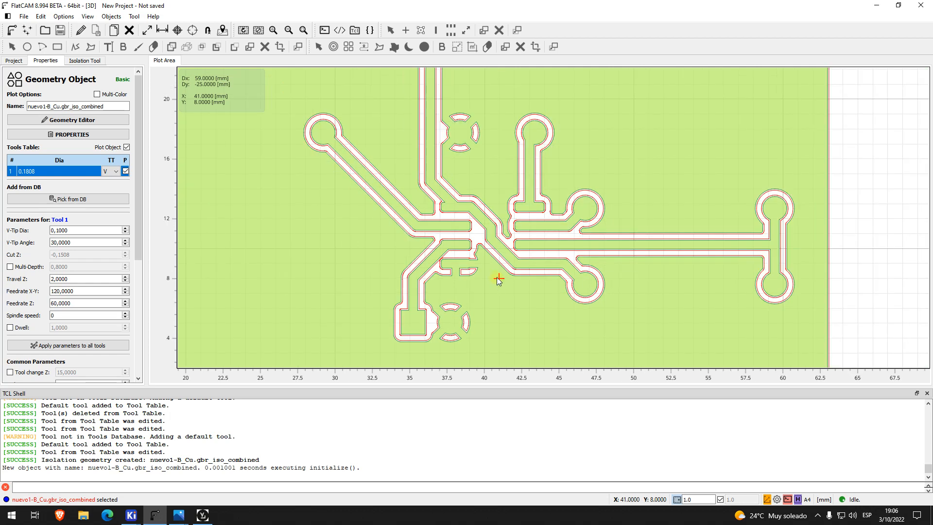
pyautogui.scroll(-1, 507, 279)
pyautogui.moveTo(495, 184); pyautogui.dragTo(517, 225, button='right')
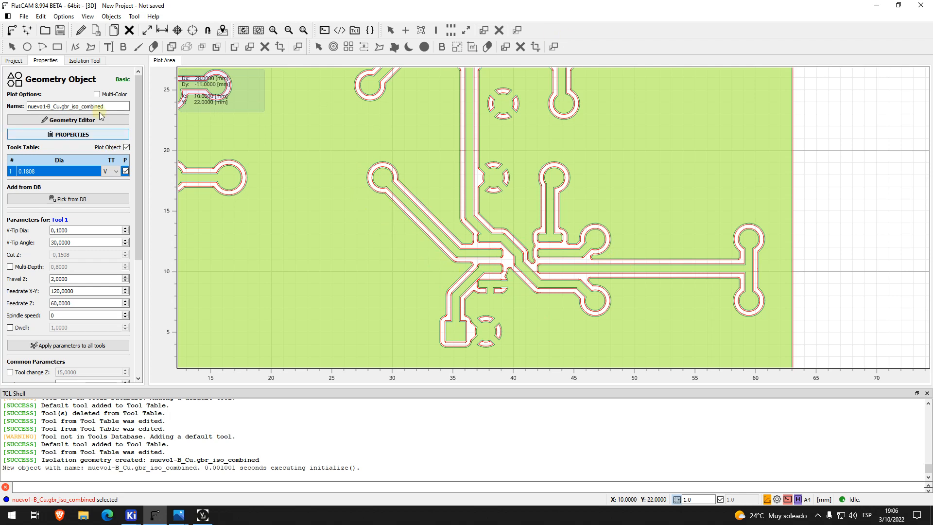
# - Delete the combined isolation geometry of nuevo1-B_Cu.gbr from the project
pyautogui.click(85, 62)
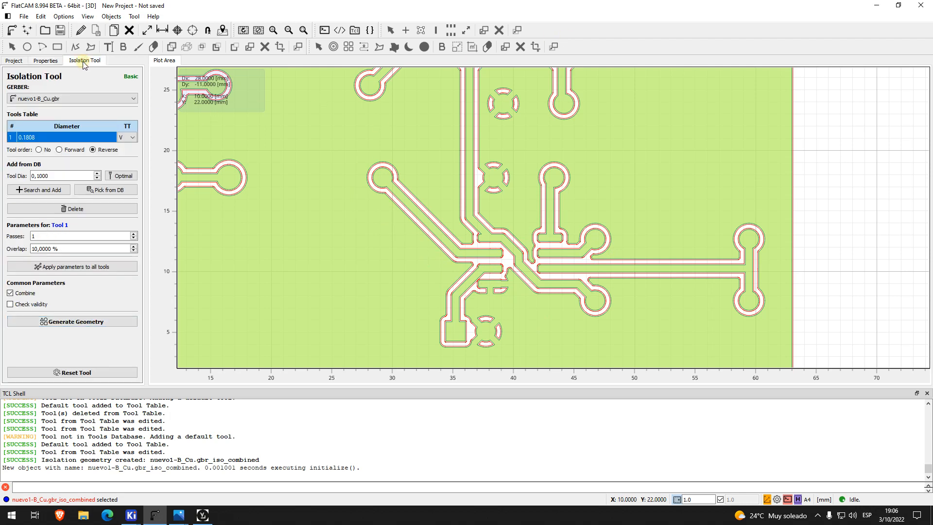
pyautogui.click(15, 61)
pyautogui.scroll(-3, 378, 198)
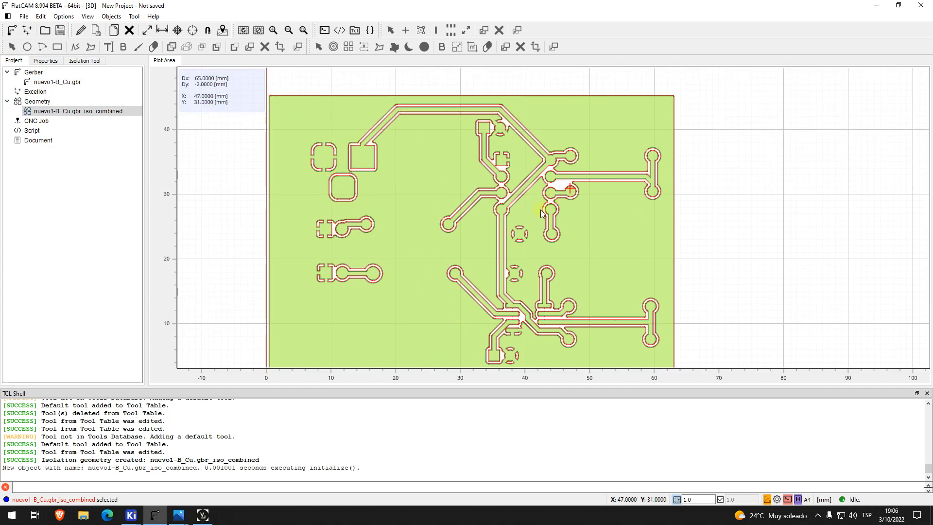
pyautogui.scroll(2, 494, 225)
pyautogui.scroll(2, 503, 203)
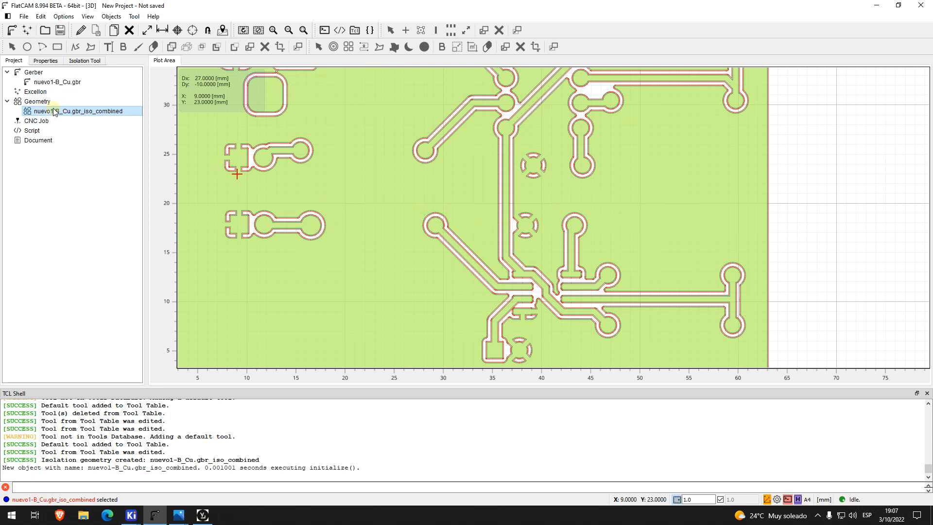
pyautogui.click(91, 112)
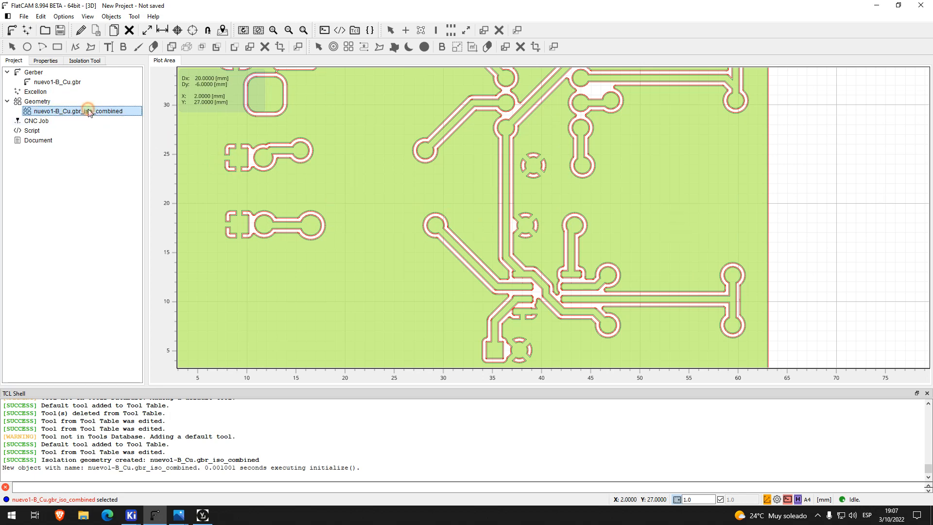
pyautogui.rightClick(91, 112)
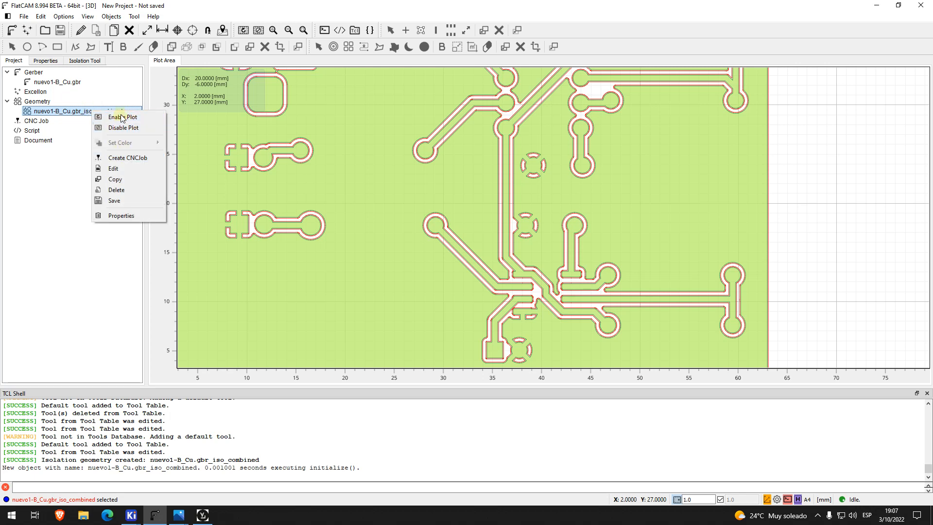
pyautogui.click(134, 191)
pyautogui.click(464, 265)
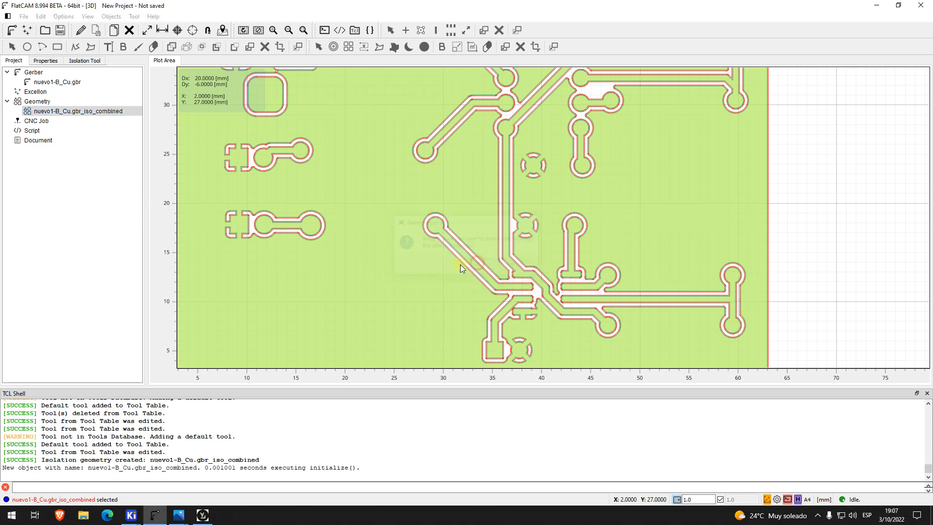
# - Start Non-Copper Clearing for the Gerber nuevo1-B_Cu.gbr and remove the 0.5 mm tool from its tools table
pyautogui.click(73, 82)
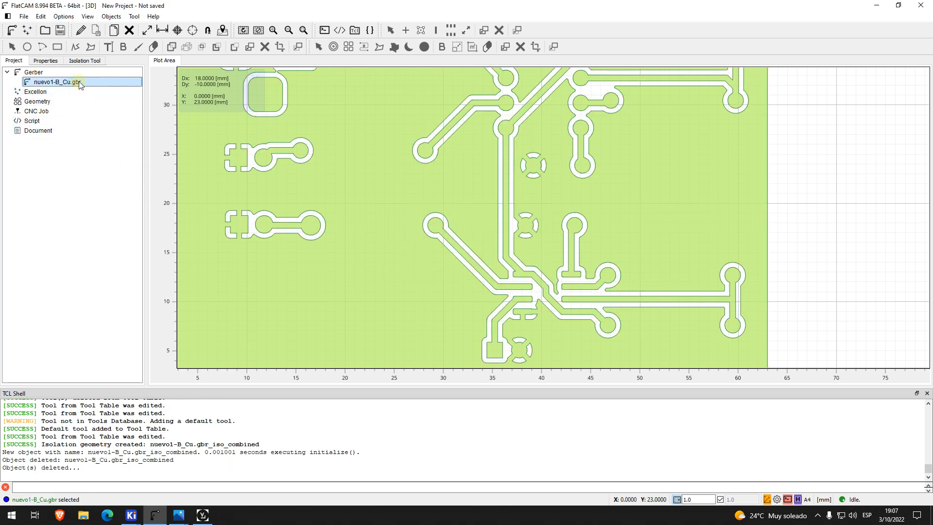
pyautogui.click(134, 17)
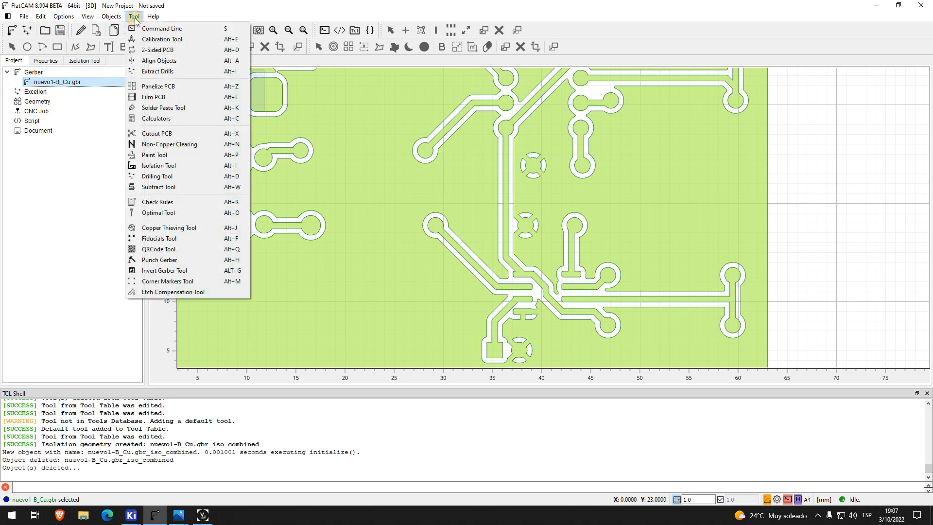
pyautogui.click(159, 145)
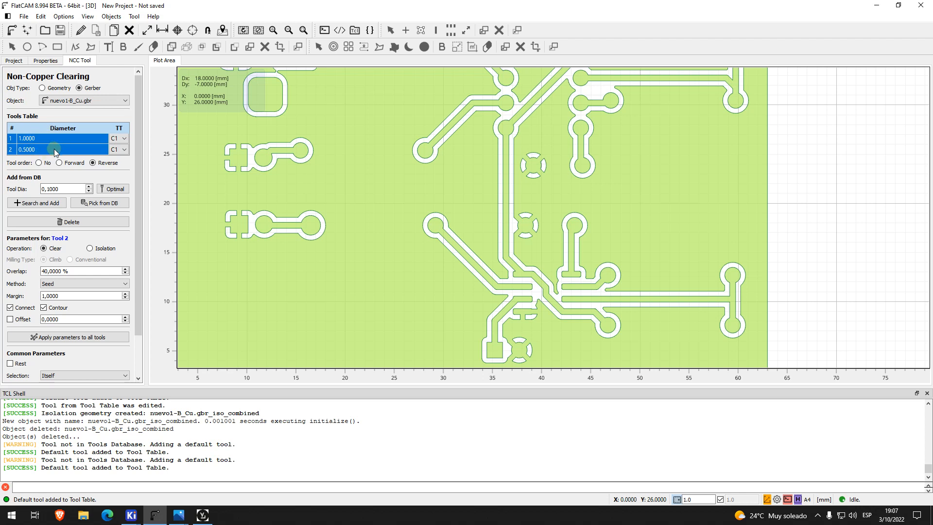
pyautogui.click(69, 151)
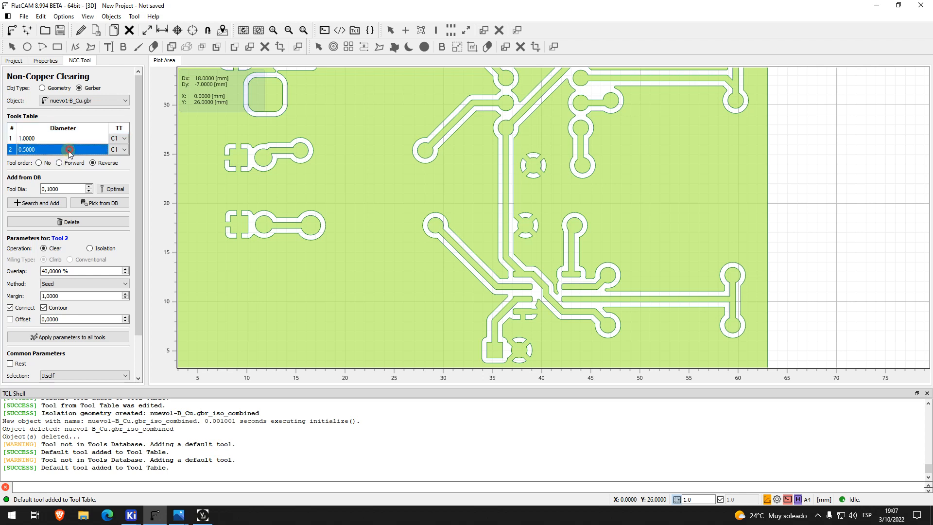
pyautogui.rightClick(69, 151)
pyautogui.click(97, 182)
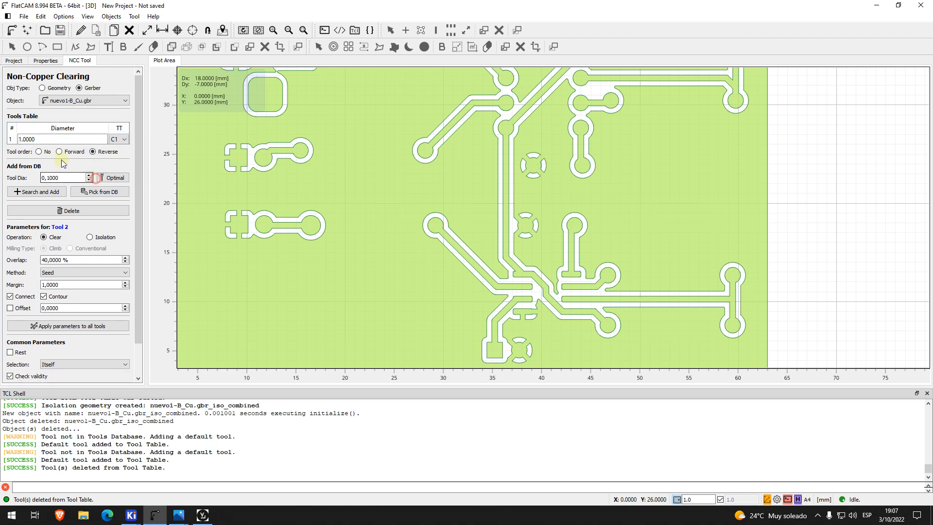
# - Set the remaining clearing tool's diameter to 0.1808 mm and its tool type to V
pyautogui.doubleClick(54, 139)
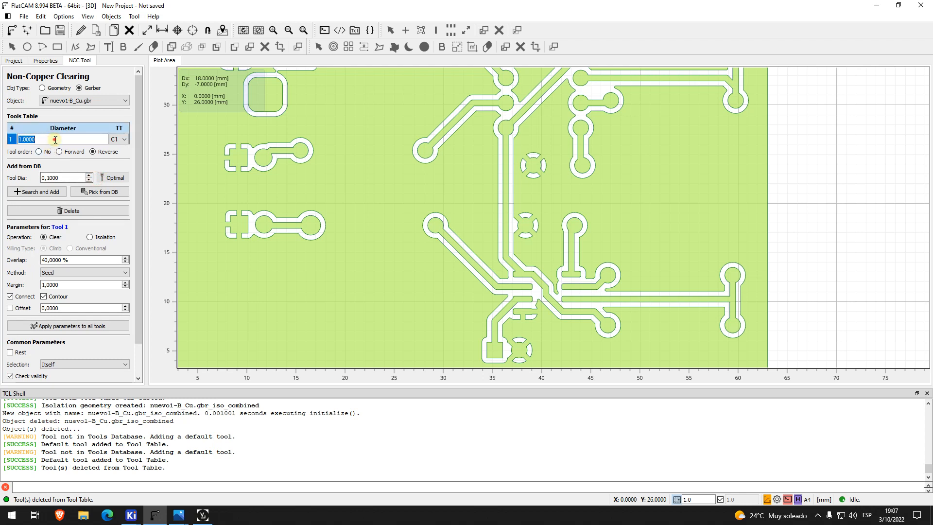
pyautogui.write('0,1808')
pyautogui.press('Return')
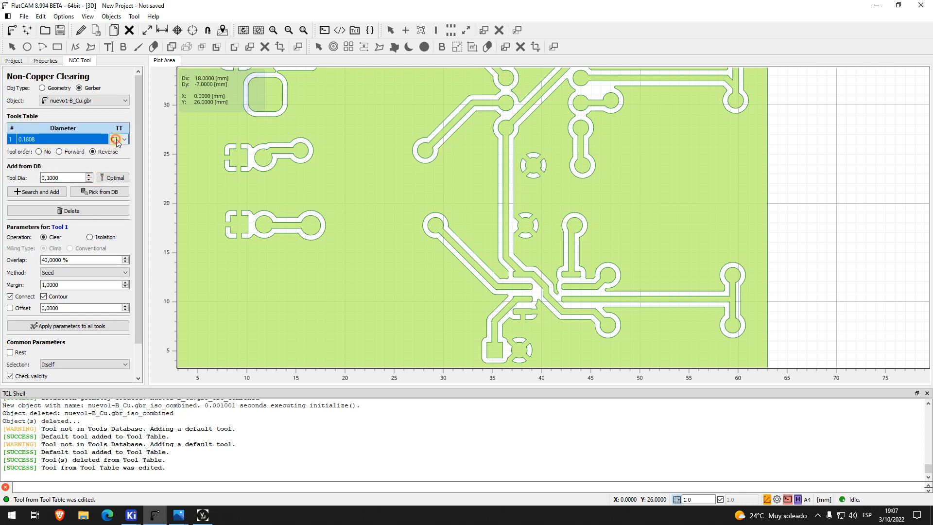
pyautogui.click(119, 139)
pyautogui.click(125, 186)
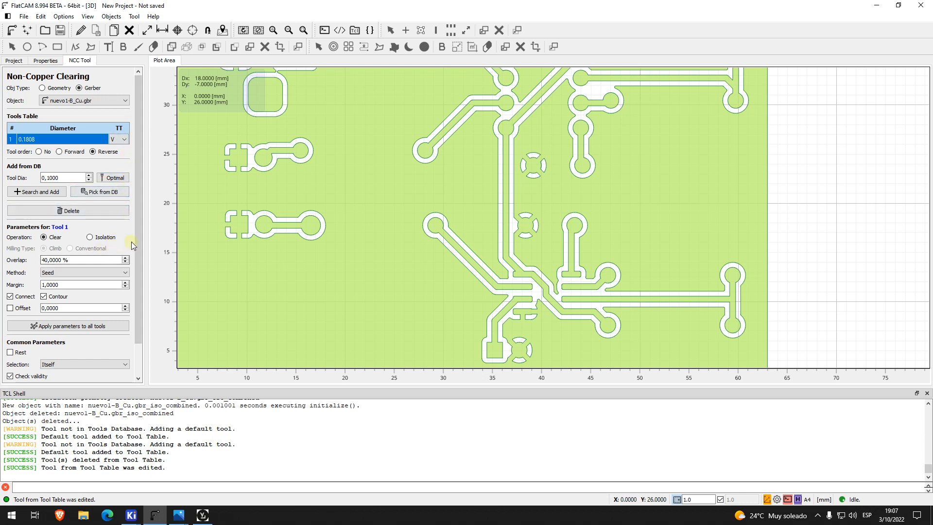
# - Generate the non-copper clearing geometry using the Standard method and a margin of 0
pyautogui.scroll(-1, 97, 257)
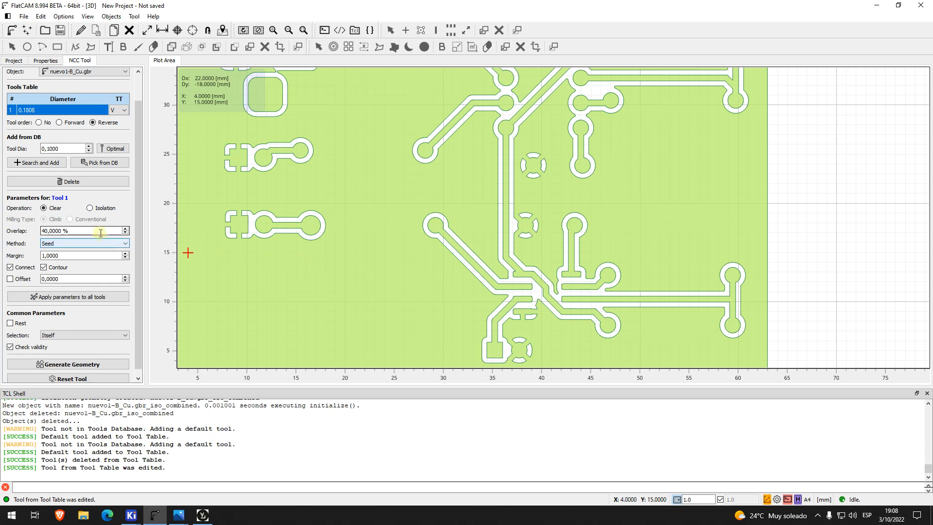
pyautogui.click(42, 230)
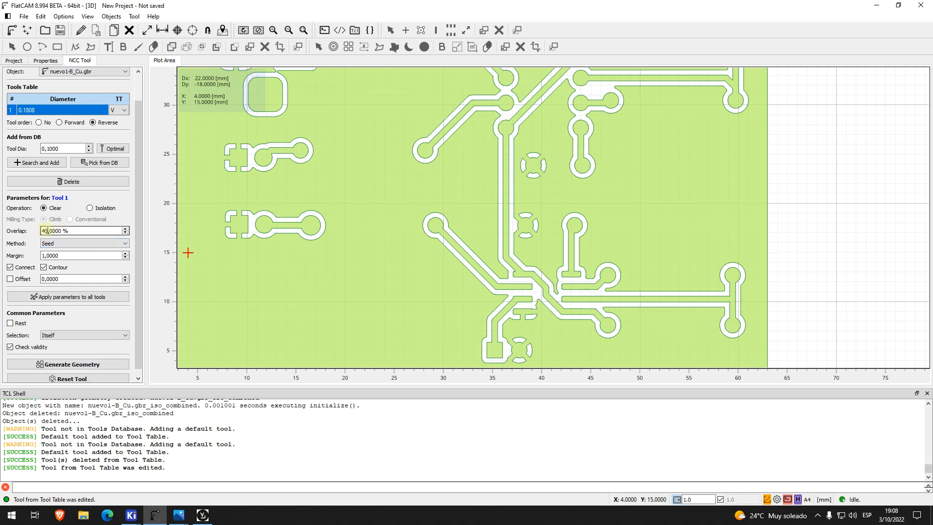
pyautogui.click(81, 244)
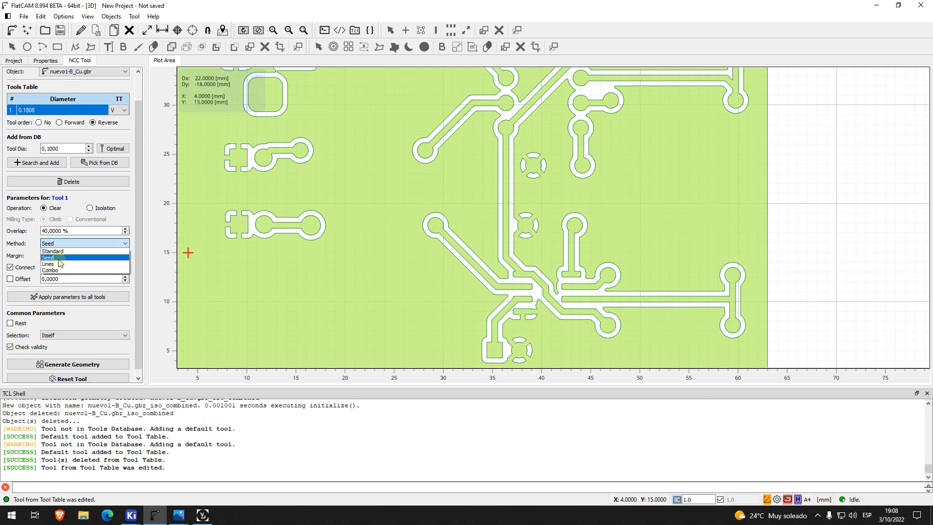
pyautogui.press('Up')
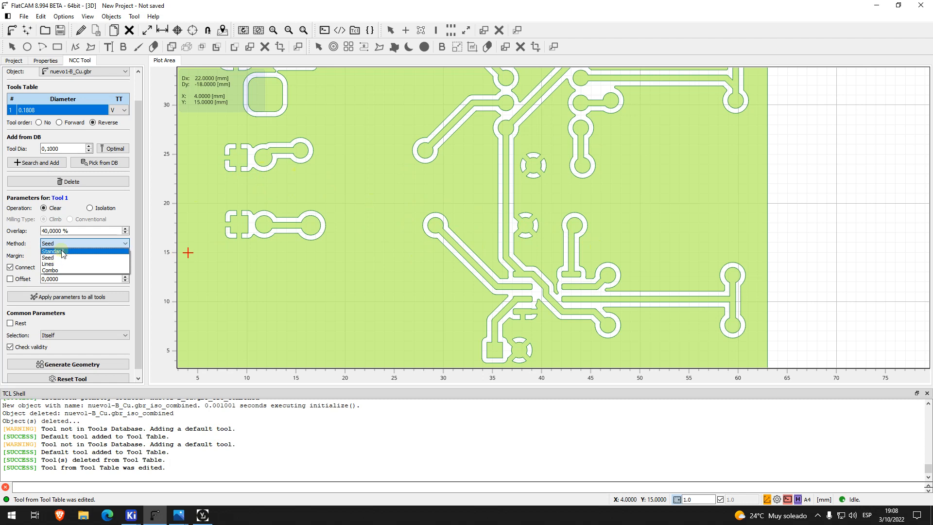
pyautogui.click(68, 252)
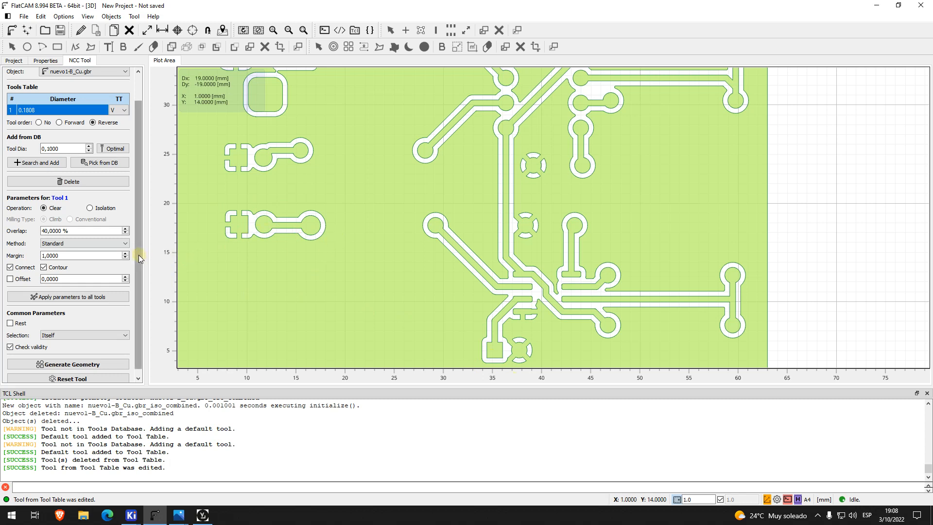
pyautogui.click(75, 255)
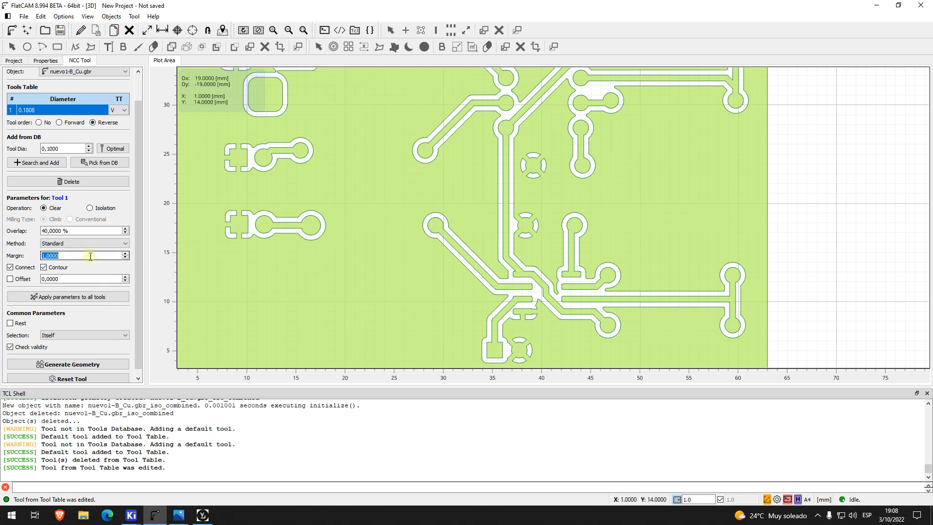
pyautogui.write('0')
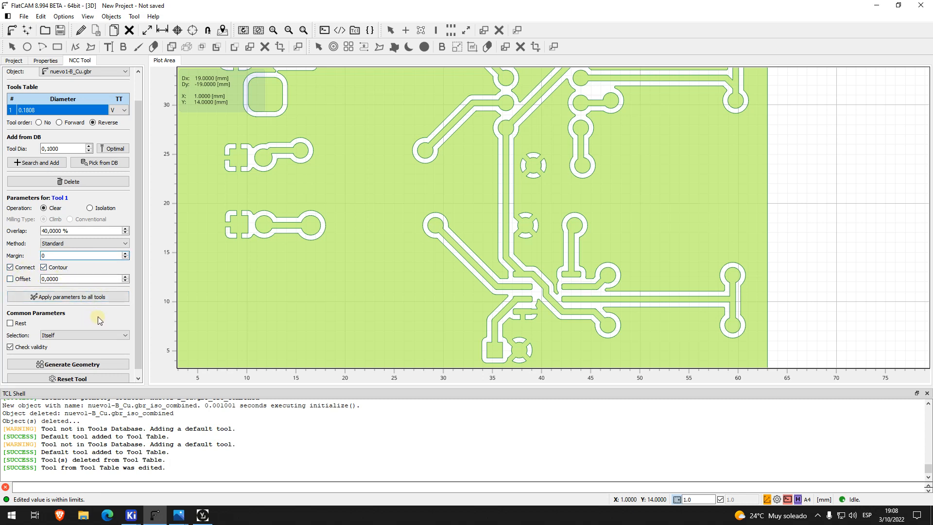
pyautogui.click(117, 365)
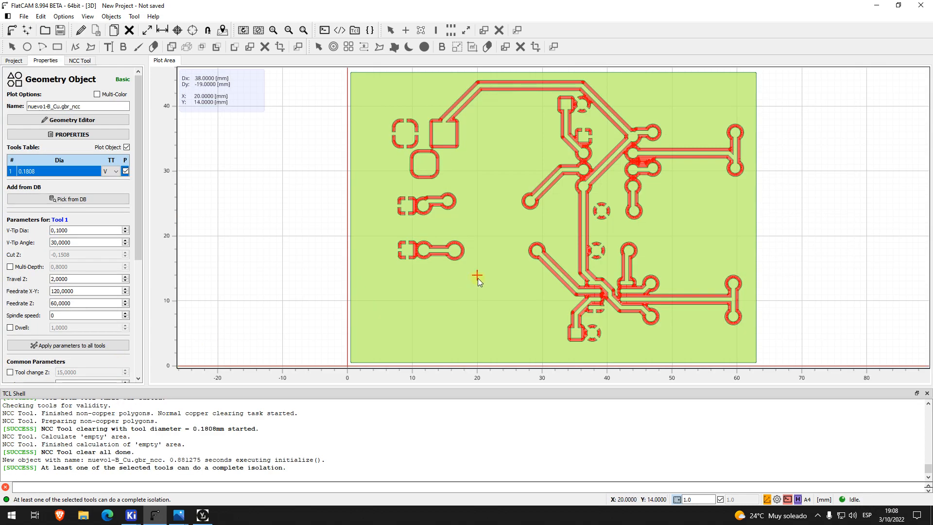
# - Inspect the clearing passes around the pads, tracks and narrow gaps across the board
pyautogui.scroll(2, 559, 285)
pyautogui.scroll(3, 558, 285)
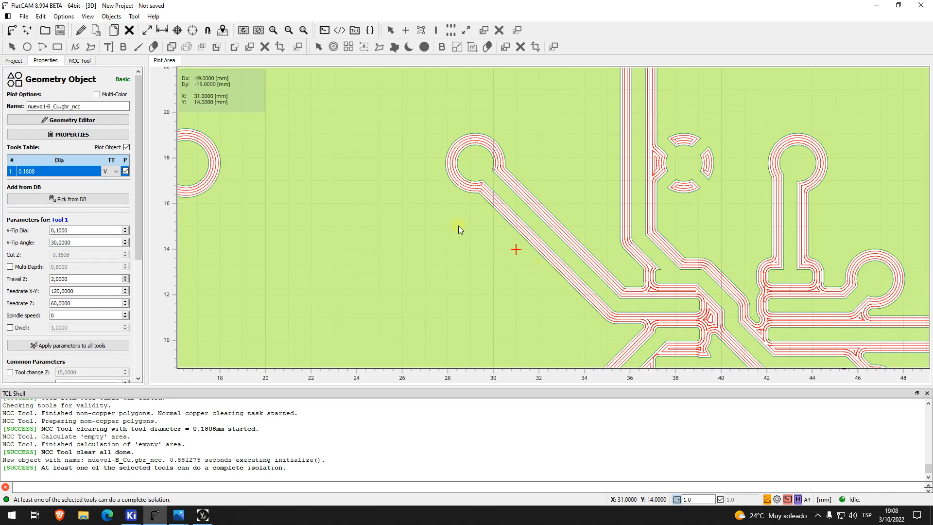
pyautogui.moveTo(443, 212); pyautogui.dragTo(461, 257, button='right')
pyautogui.scroll(2, 555, 259)
pyautogui.moveTo(575, 281); pyautogui.dragTo(458, 210, button='right')
pyautogui.scroll(-3, 772, 270)
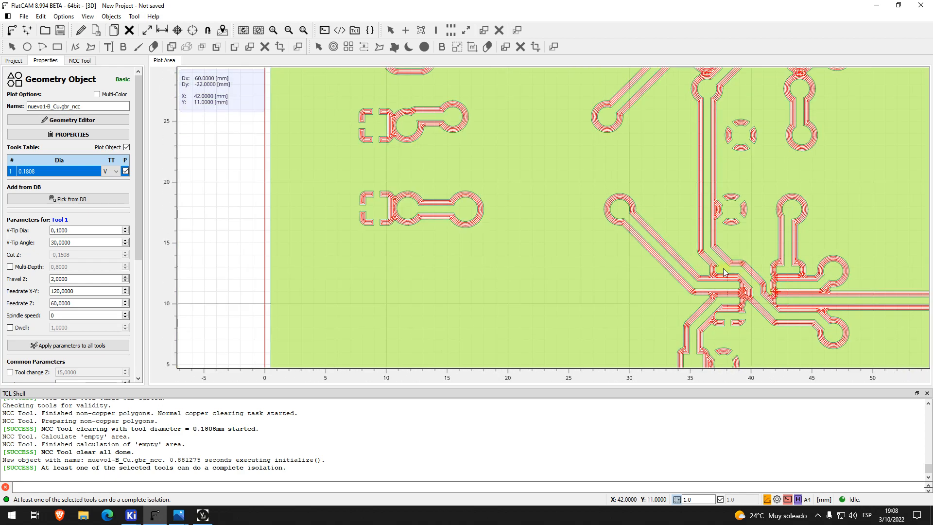
pyautogui.scroll(5, 411, 199)
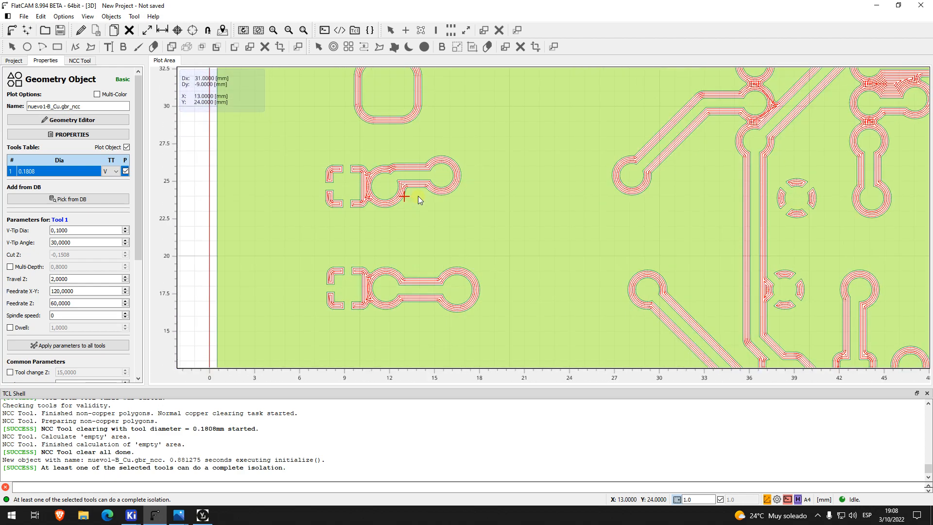
pyautogui.moveTo(414, 146); pyautogui.dragTo(451, 202, button='right')
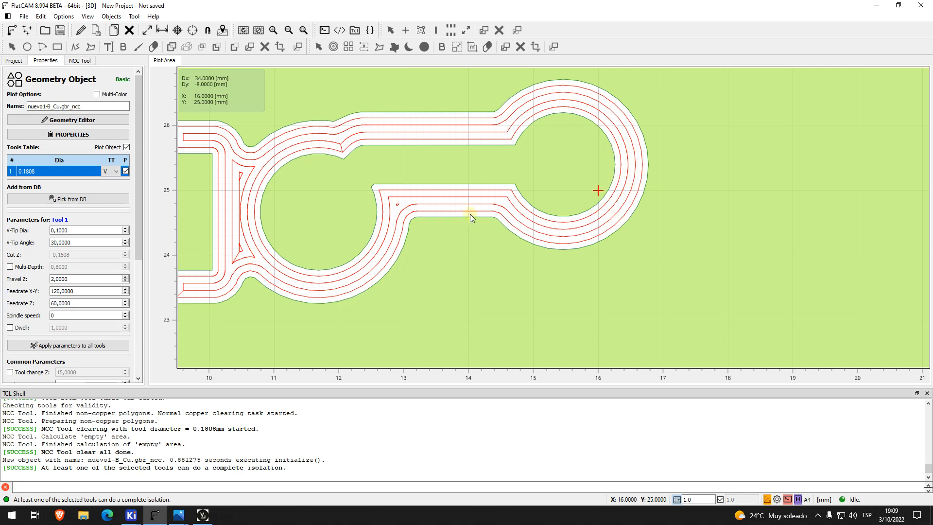
pyautogui.scroll(-4, 414, 264)
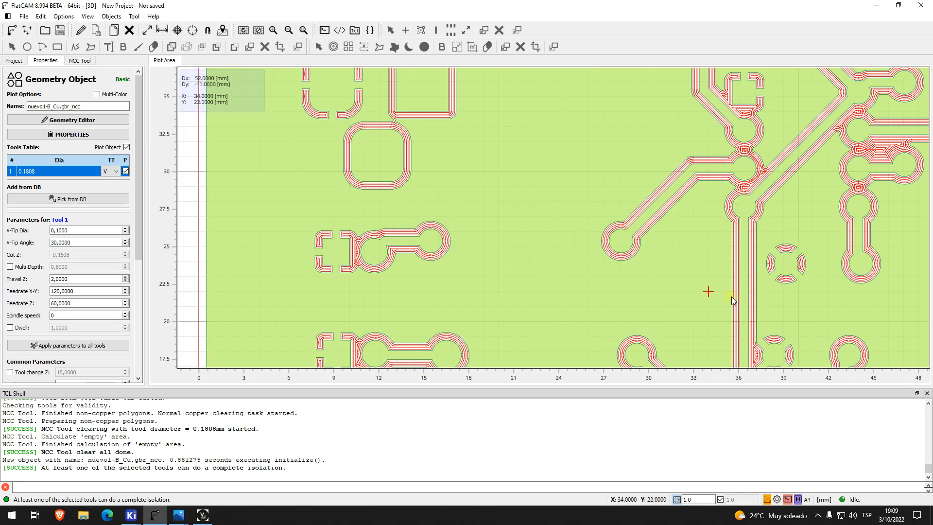
pyautogui.scroll(-2, 731, 296)
pyautogui.moveTo(737, 305); pyautogui.dragTo(511, 246, button='middle')
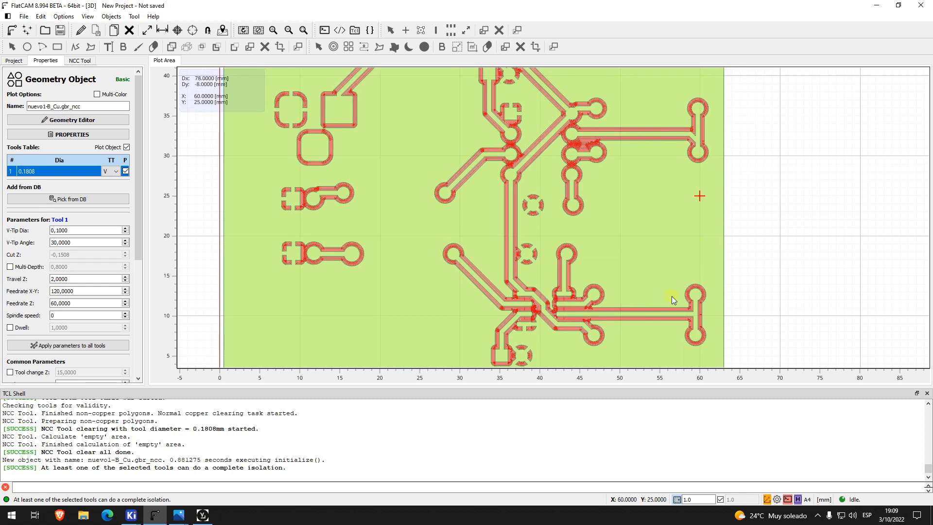
pyautogui.moveTo(469, 204); pyautogui.dragTo(485, 227, button='middle')
# - Open the properties of the geometry nuevo1-B_Cu.gbr_ncc and set its tool's V-tip angle to 60
pyautogui.click(14, 61)
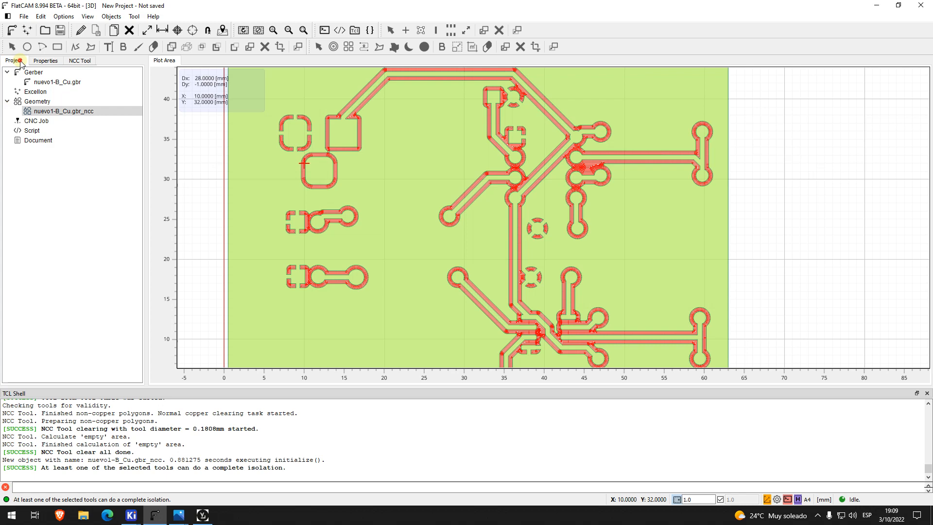
pyautogui.click(42, 112)
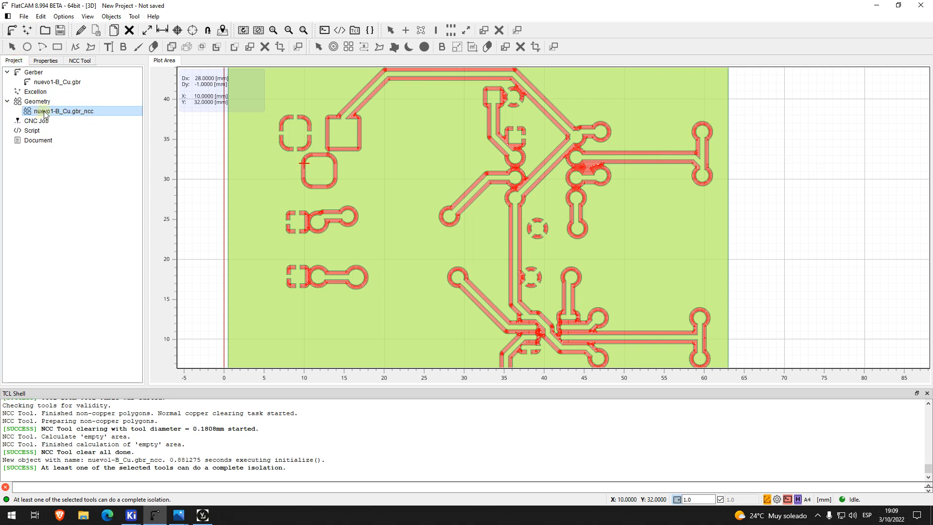
pyautogui.doubleClick(69, 115)
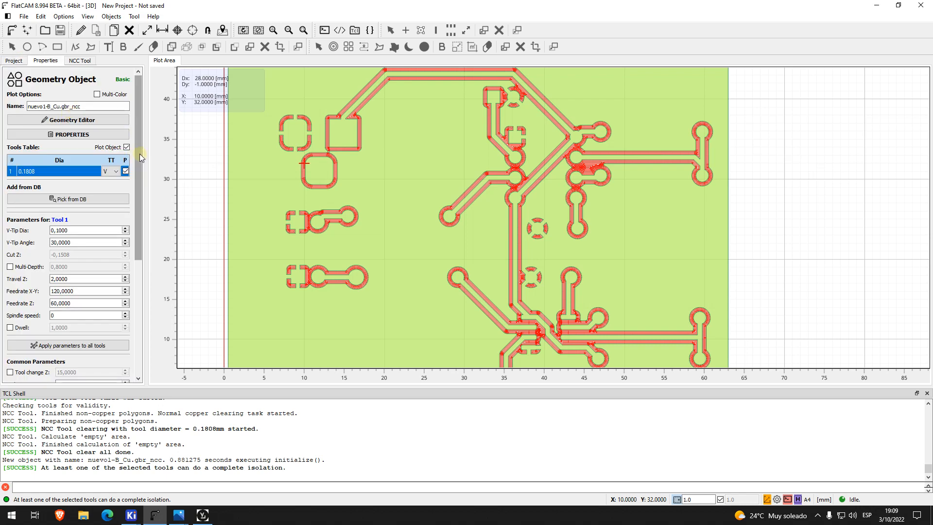
pyautogui.moveTo(140, 157); pyautogui.dragTo(90, 195)
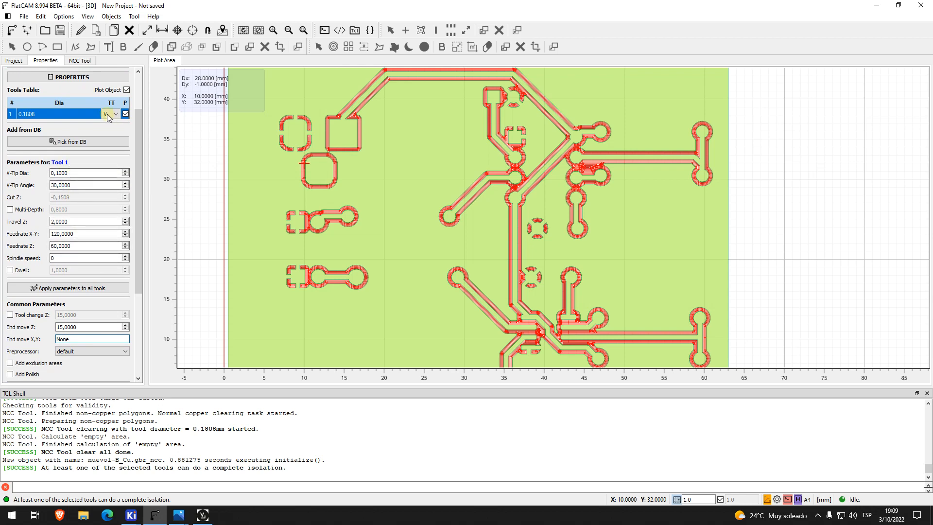
pyautogui.click(70, 185)
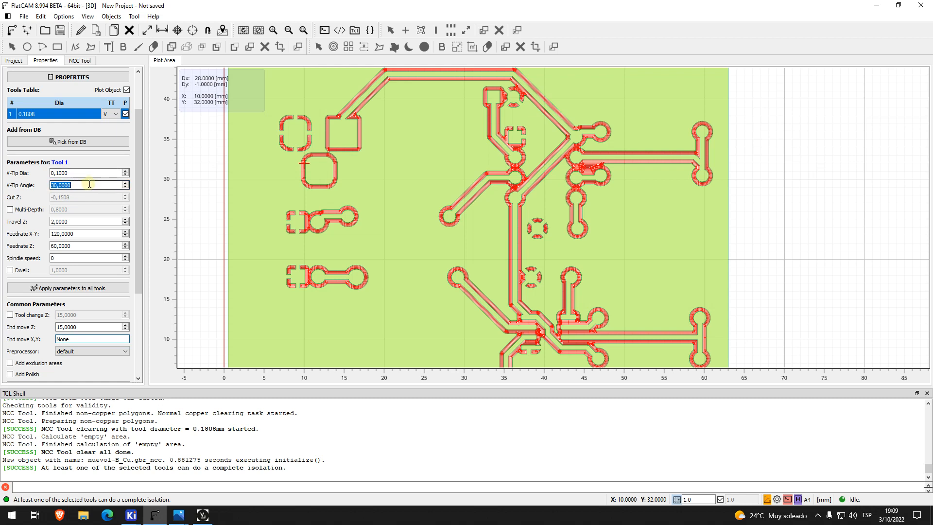
pyautogui.write('60')
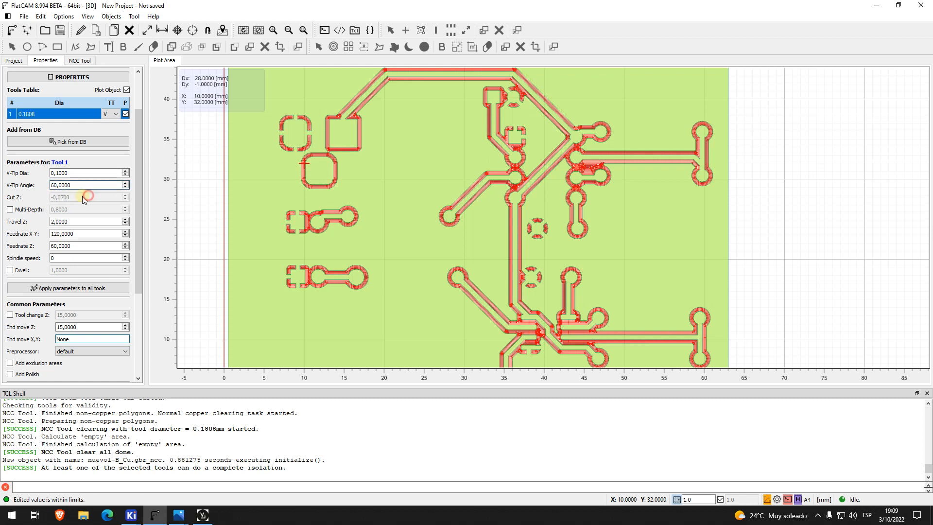
pyautogui.click(85, 197)
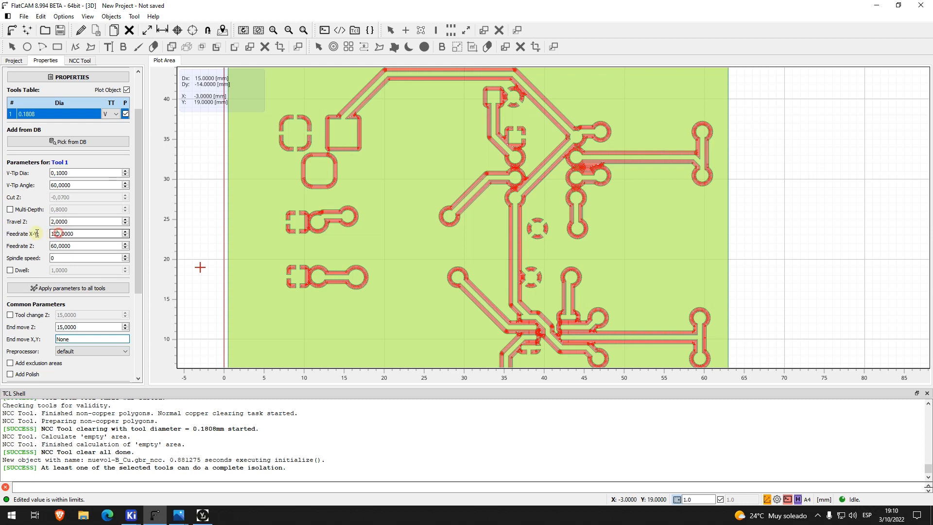
# - Set the tool's X-Y feedrate to 300 and its Z feedrate to 120
pyautogui.moveTo(58, 233); pyautogui.dragTo(37, 234)
pyautogui.write('30')
pyautogui.moveTo(55, 246); pyautogui.dragTo(44, 245)
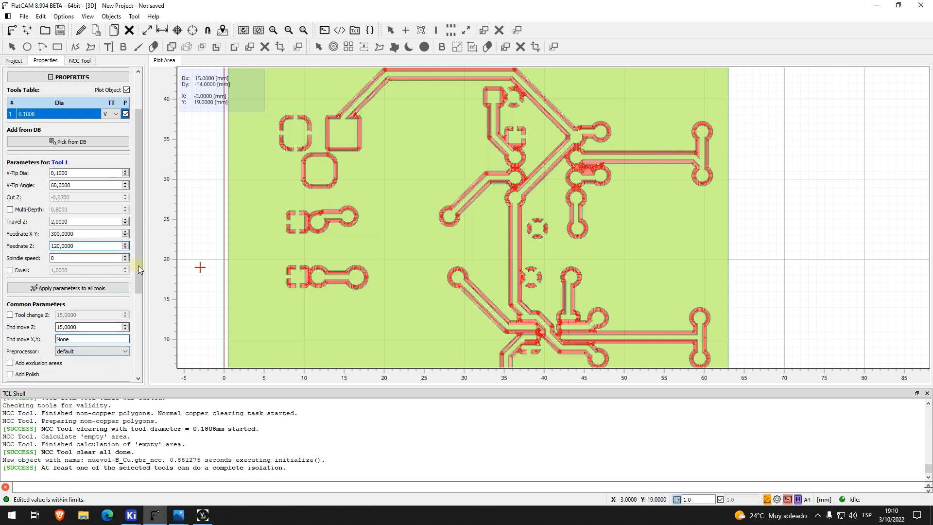
# - Generate the CNC job from the non-copper clearing geometry and examine its toolpaths around the pads and tracks
pyautogui.moveTo(138, 265); pyautogui.dragTo(137, 305)
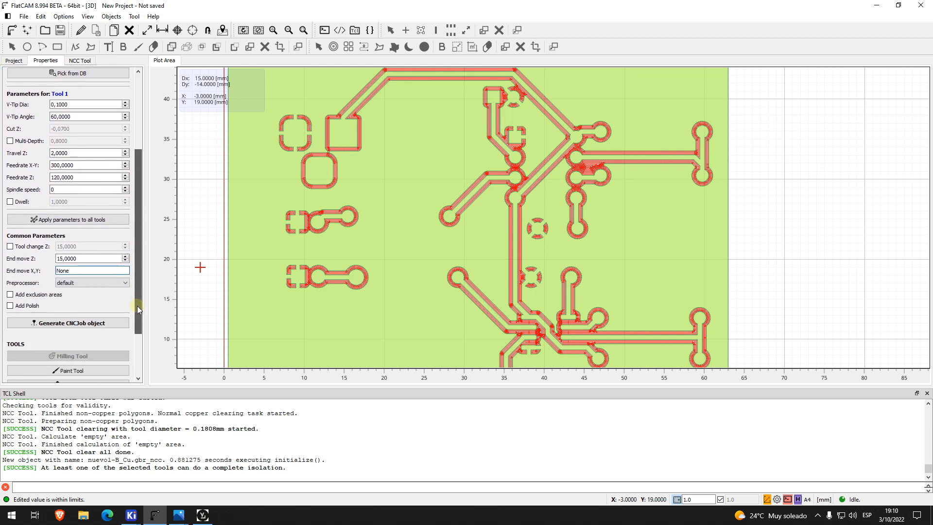
pyautogui.click(93, 325)
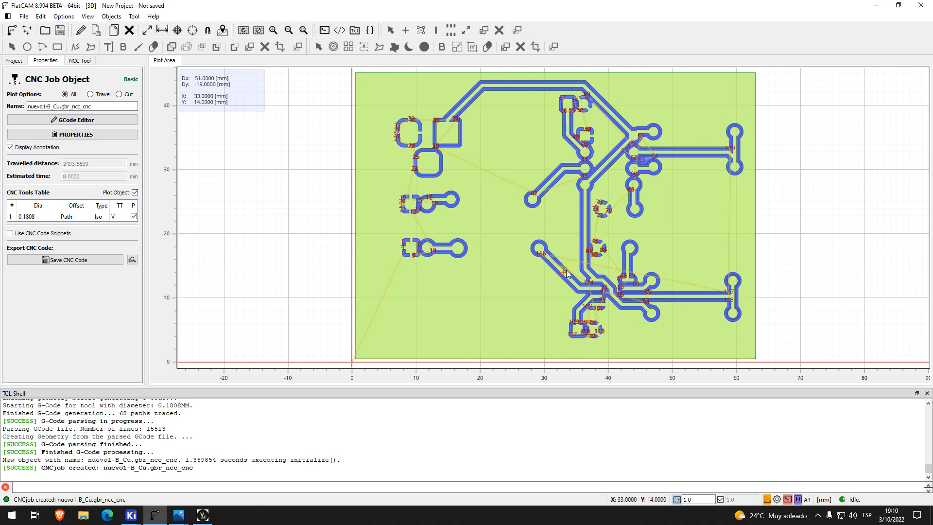
pyautogui.click(13, 60)
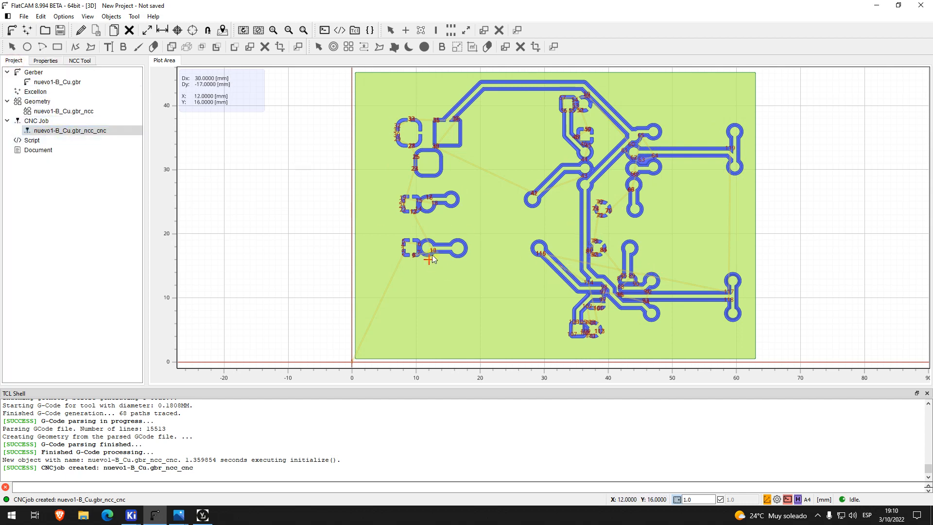
pyautogui.scroll(4, 433, 255)
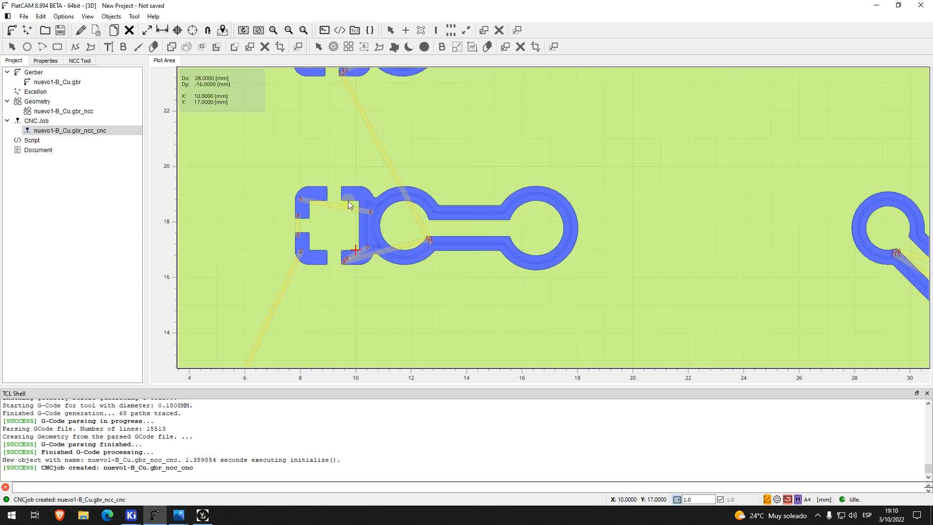
pyautogui.scroll(-3, 496, 251)
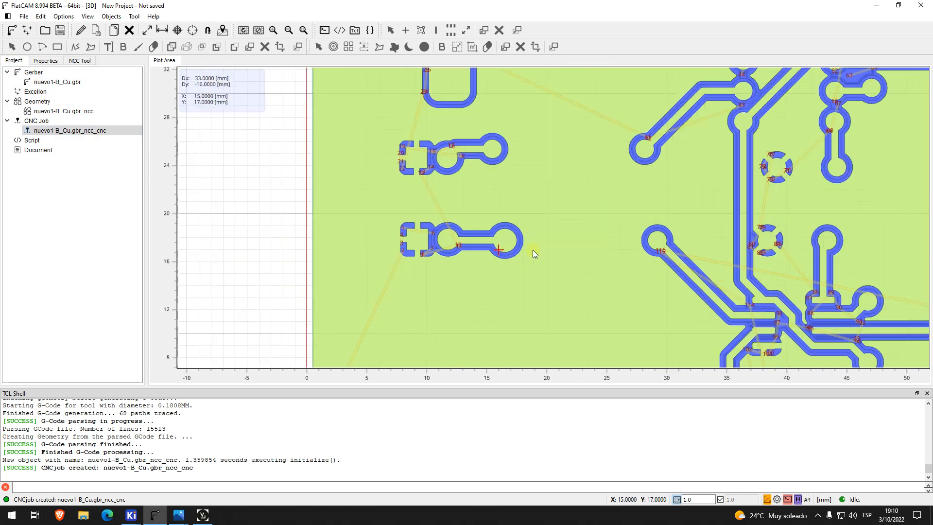
pyautogui.scroll(-3, 506, 198)
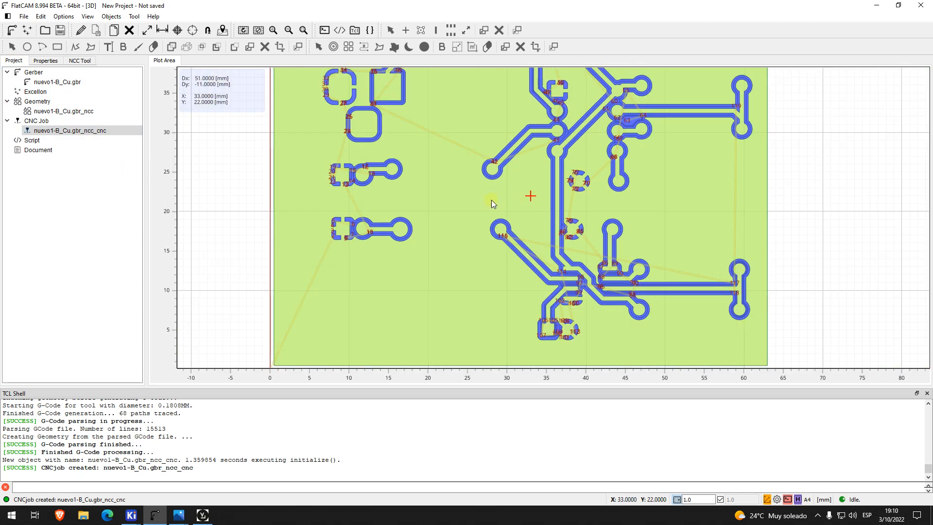
# - Disable the plot of the CNC job nuevo1-B_Cu.gbr_ncc_cnc
pyautogui.rightClick(80, 134)
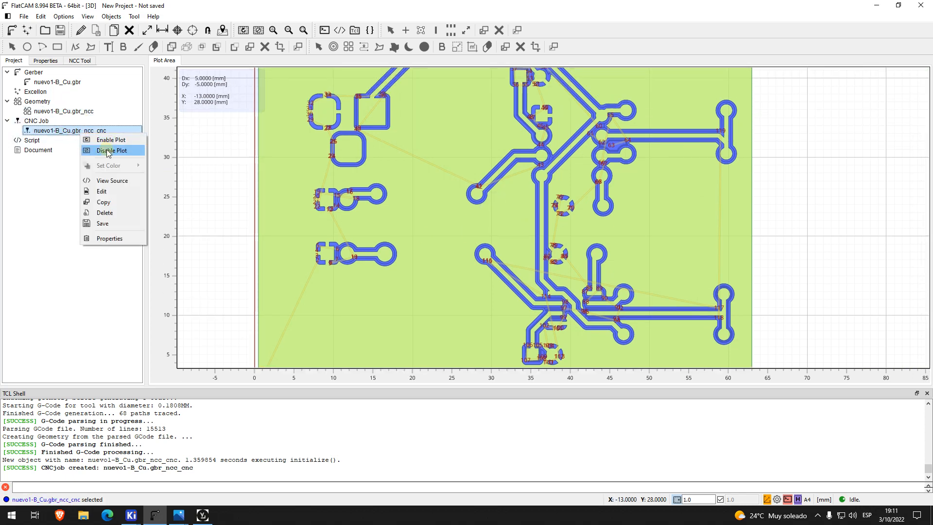
pyautogui.click(108, 151)
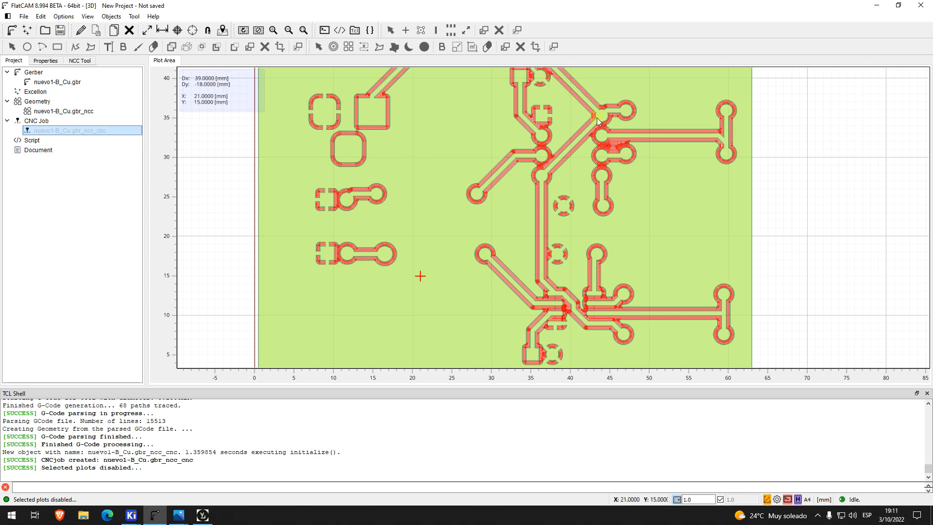
pyautogui.click(54, 131)
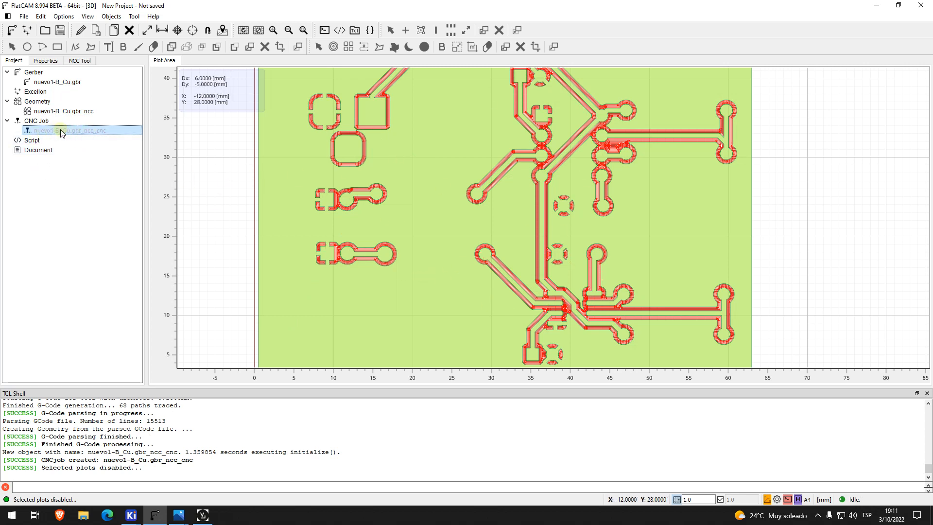
pyautogui.rightClick(85, 132)
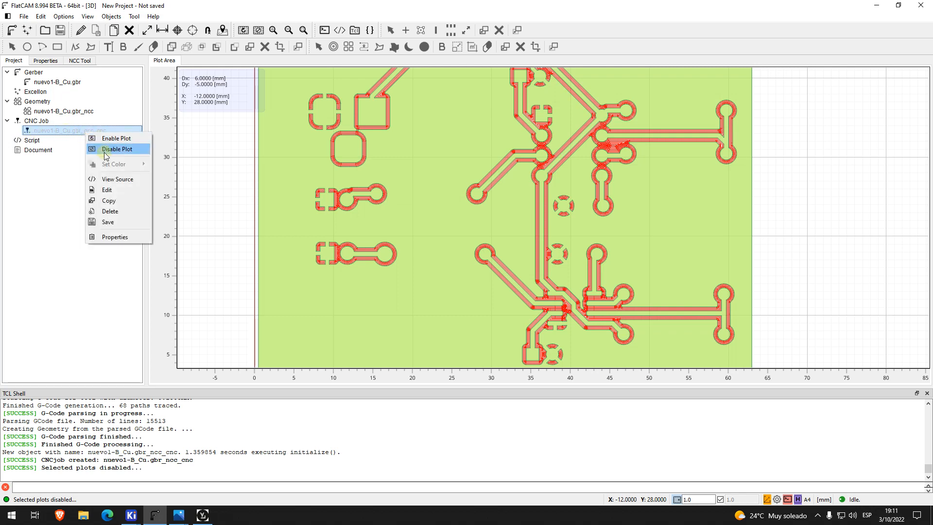
pyautogui.click(52, 130)
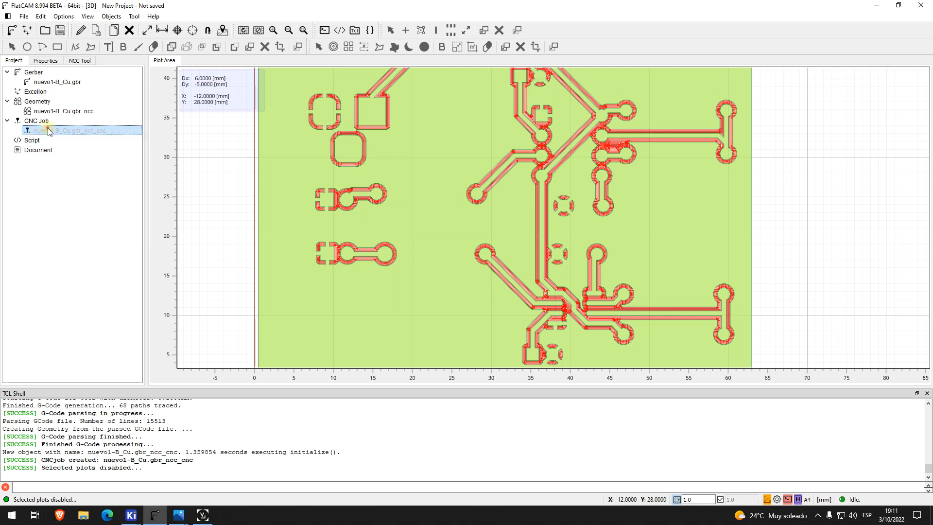
# - Reopen the properties of nuevo1-B_Cu.gbr_ncc and set its tool diameter to 0.6
pyautogui.doubleClick(51, 112)
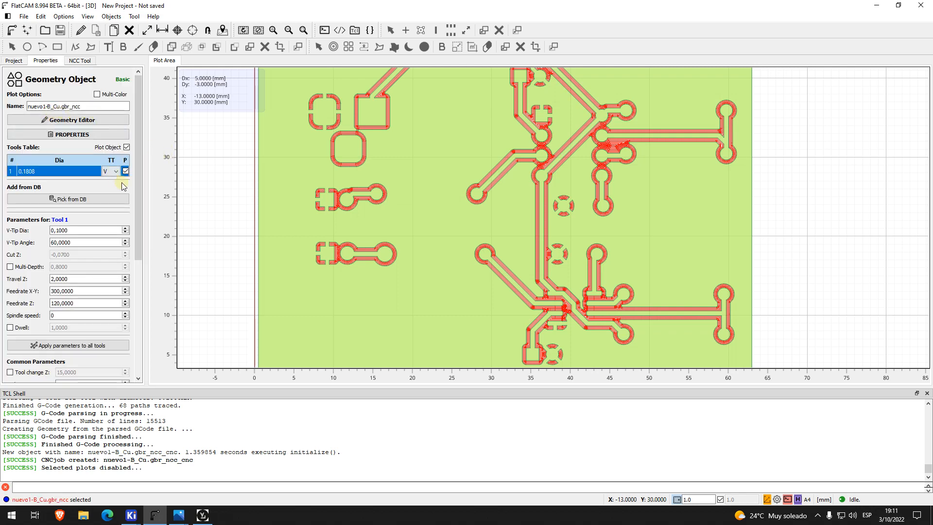
pyautogui.moveTo(136, 192); pyautogui.dragTo(137, 202)
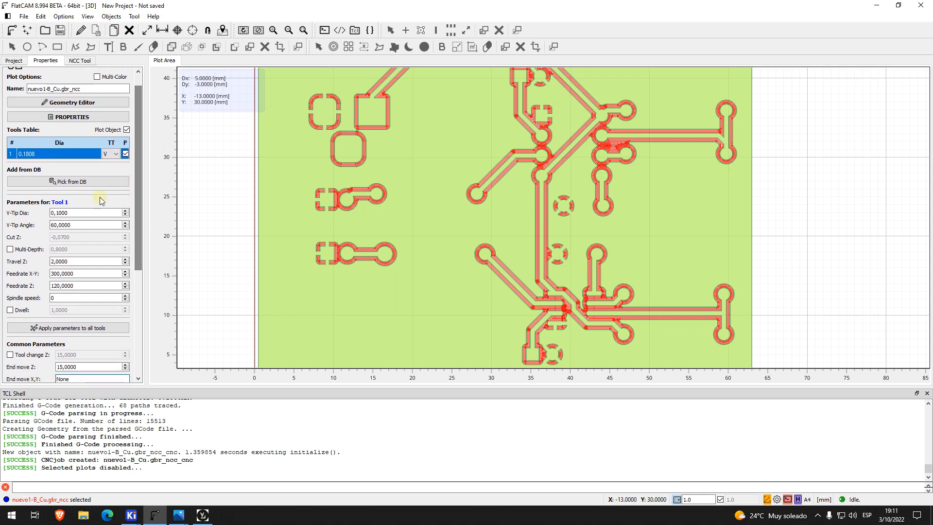
pyautogui.doubleClick(60, 157)
pyautogui.click(51, 155)
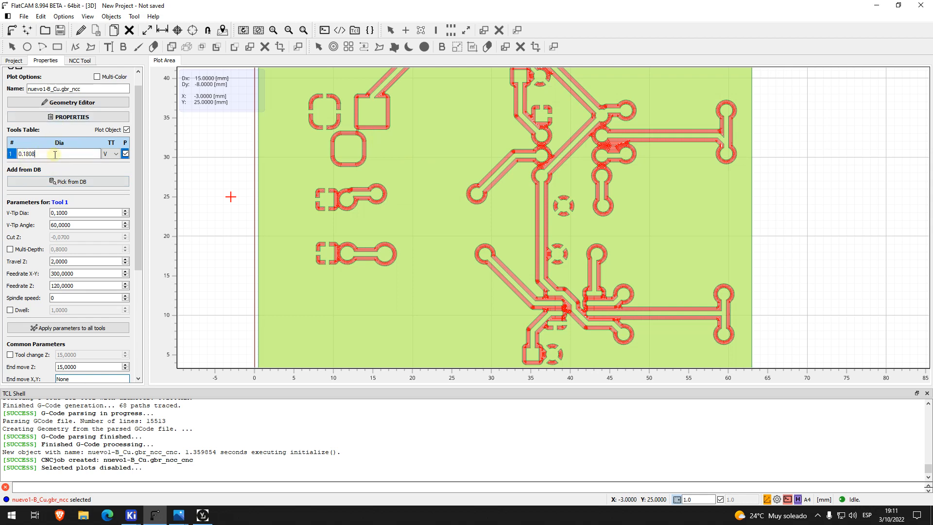
pyautogui.moveTo(41, 155); pyautogui.dragTo(25, 155)
pyautogui.write('6')
pyautogui.press('Return')
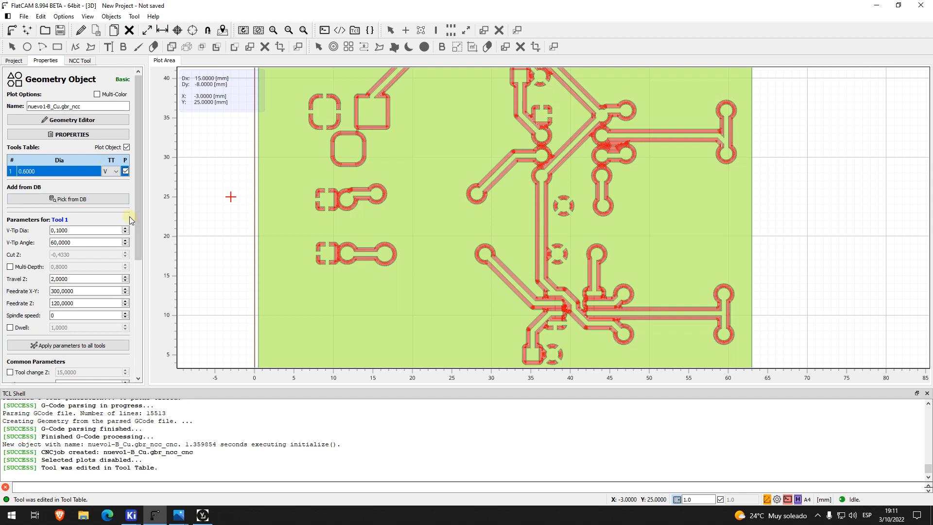
# - Generate a second CNC job from the clearing geometry with the 0.6 mm tool
pyautogui.scroll(-3, 133, 203)
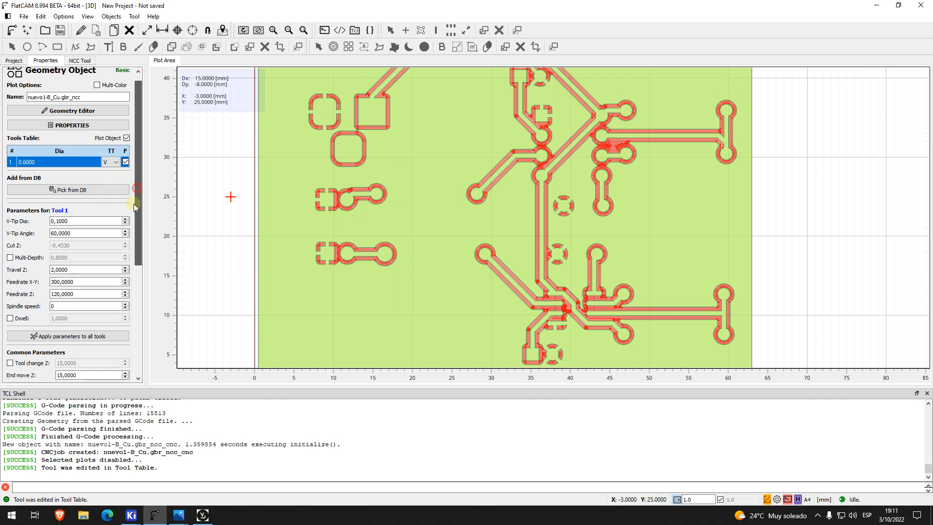
pyautogui.scroll(-5, 122, 291)
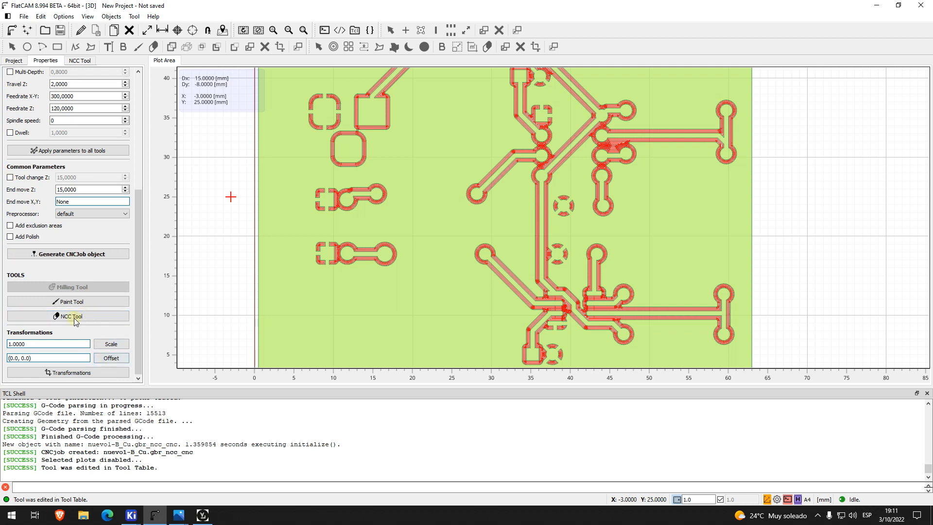
pyautogui.click(81, 255)
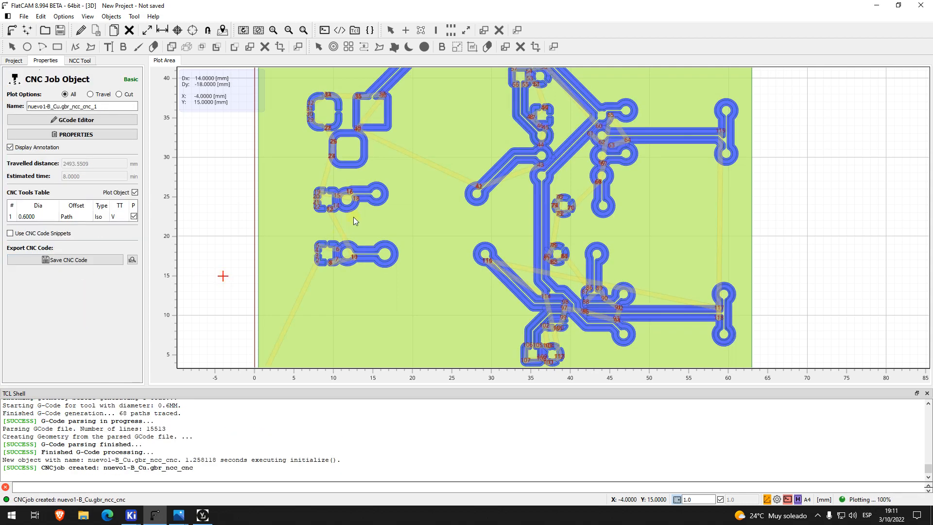
# - Examine how the 0.6 mm toolpaths run around the pads, along the tracks and through the narrow gaps
pyautogui.scroll(3, 510, 218)
pyautogui.scroll(2, 509, 219)
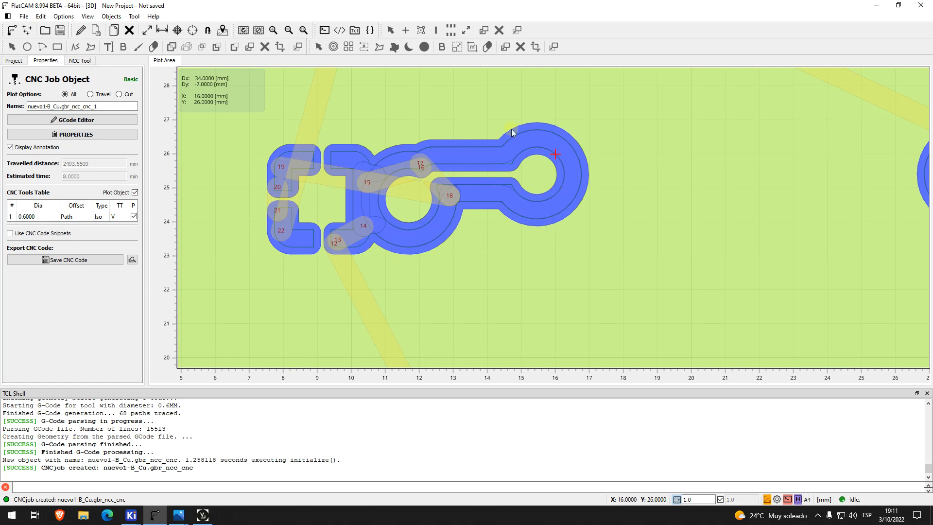
pyautogui.scroll(-3, 513, 188)
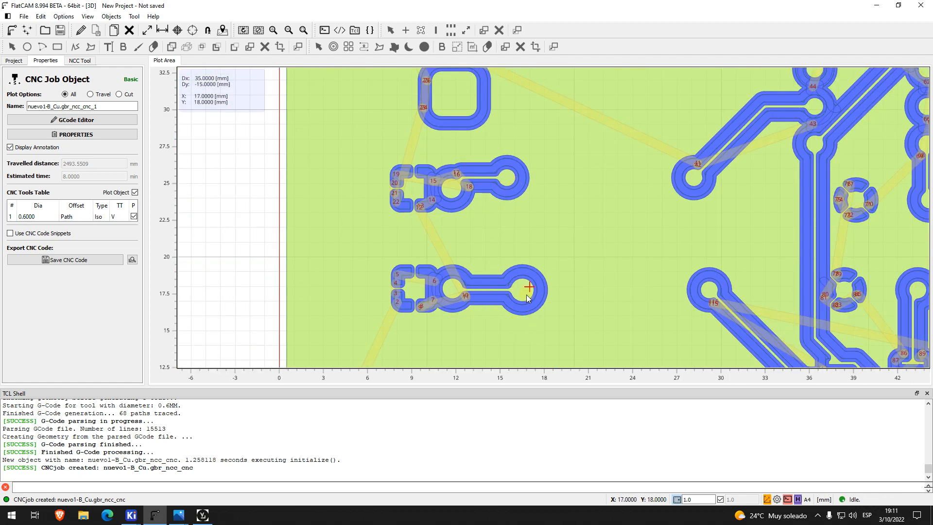
pyautogui.scroll(3, 527, 297)
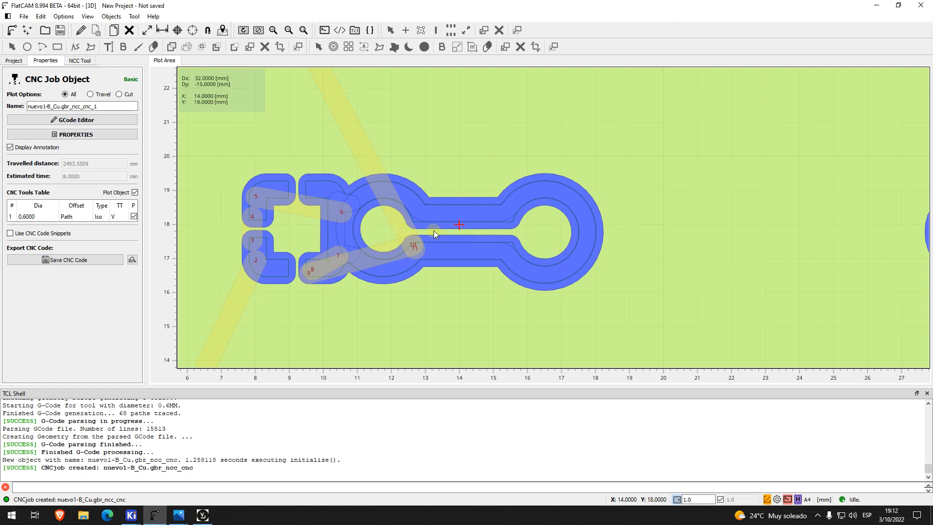
pyautogui.scroll(-4, 606, 237)
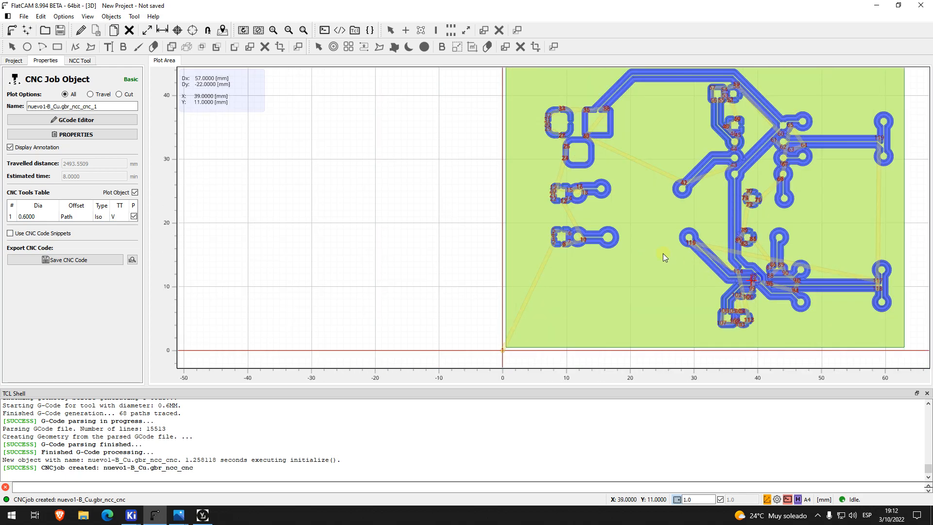
pyautogui.scroll(1, 718, 251)
pyautogui.scroll(1, 725, 270)
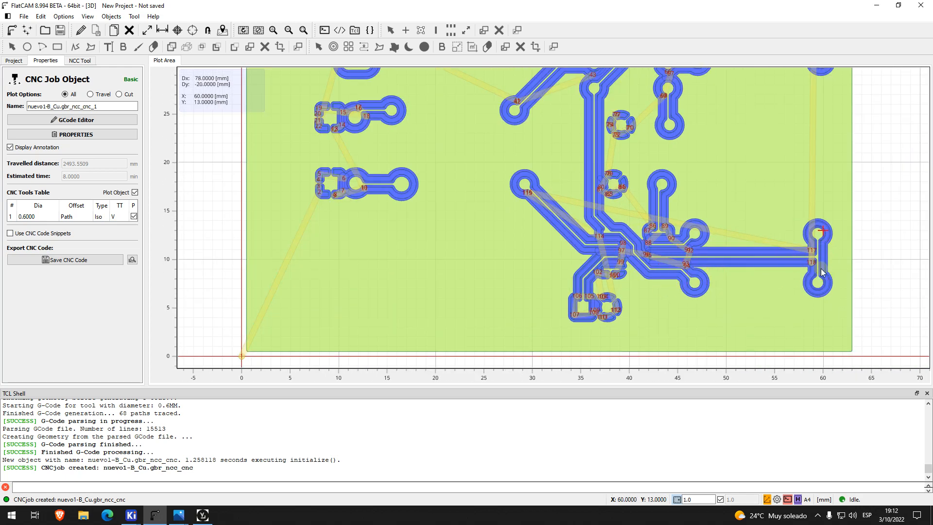
pyautogui.scroll(1, 690, 273)
pyautogui.scroll(1, 626, 273)
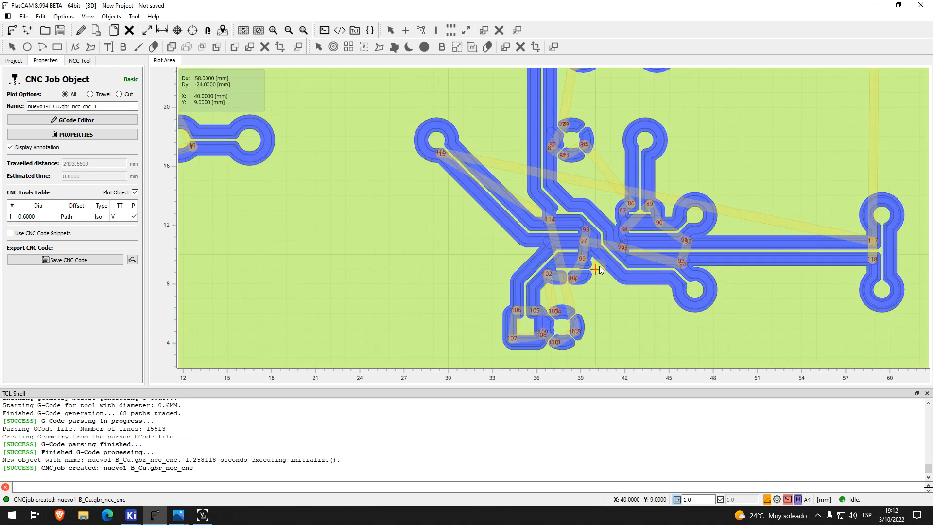
pyautogui.scroll(1, 601, 270)
pyautogui.scroll(1, 608, 266)
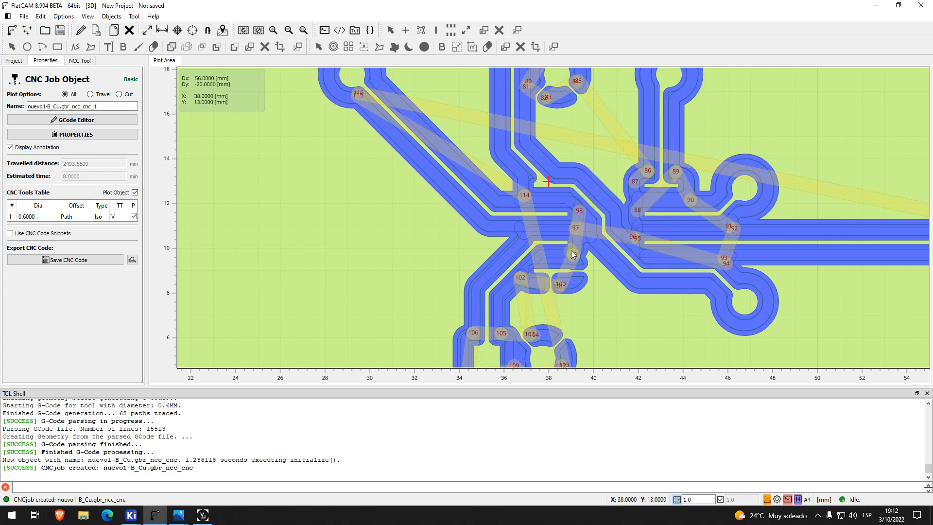
pyautogui.scroll(-4, 572, 253)
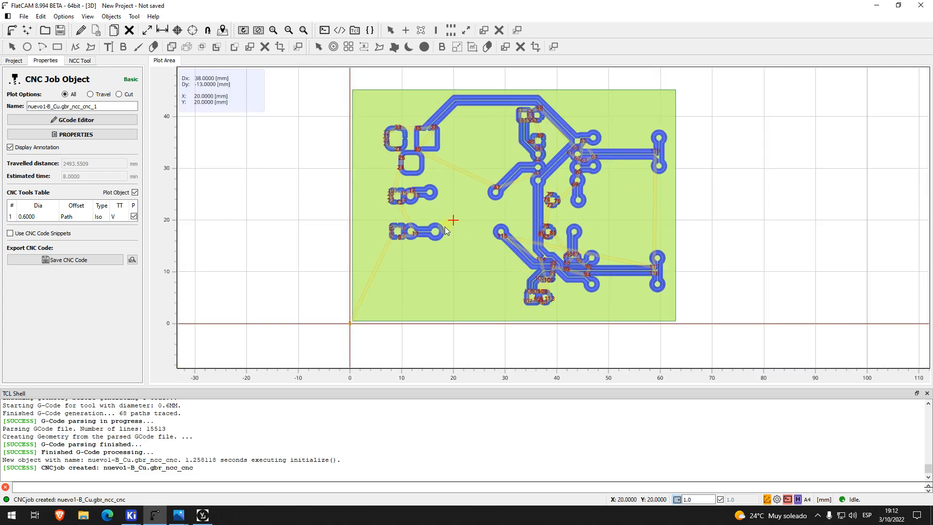
pyautogui.scroll(1, 446, 230)
# - Delete the 0.6 mm CNC job nuevo1-B_Cu.gbr_ncc_cnc_1 from the project
pyautogui.click(73, 60)
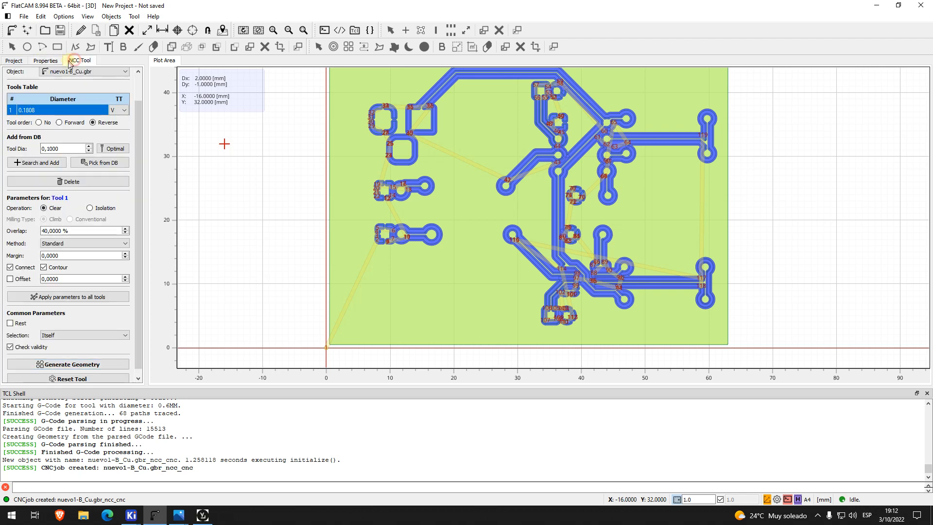
pyautogui.scroll(1, 483, 223)
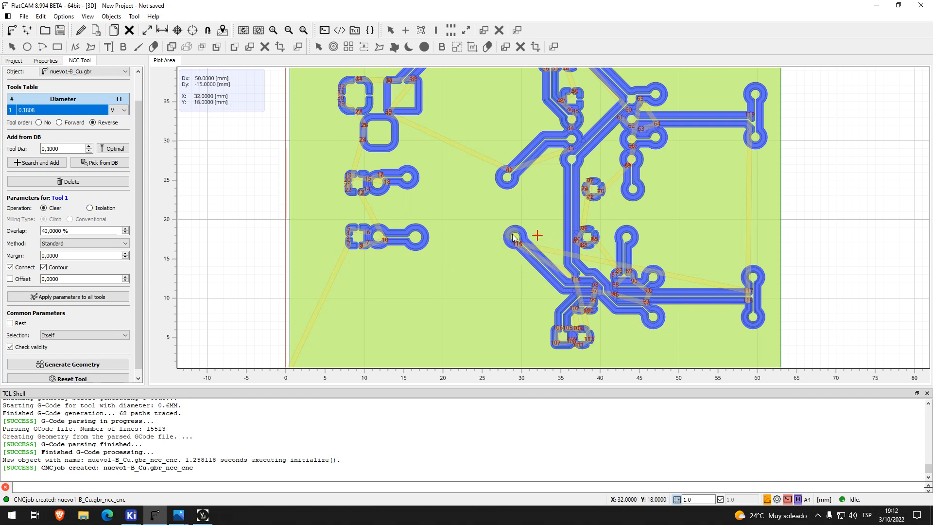
pyautogui.click(13, 60)
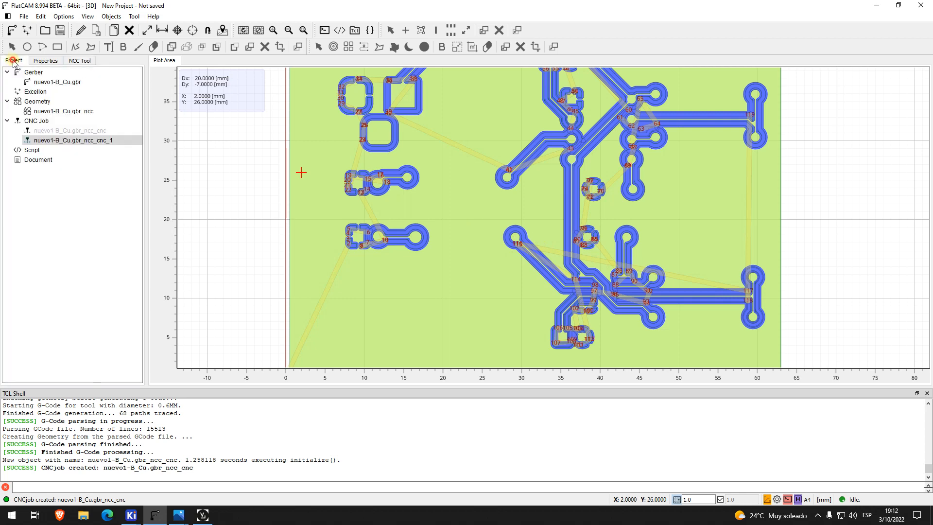
pyautogui.click(82, 141)
pyautogui.press('Delete')
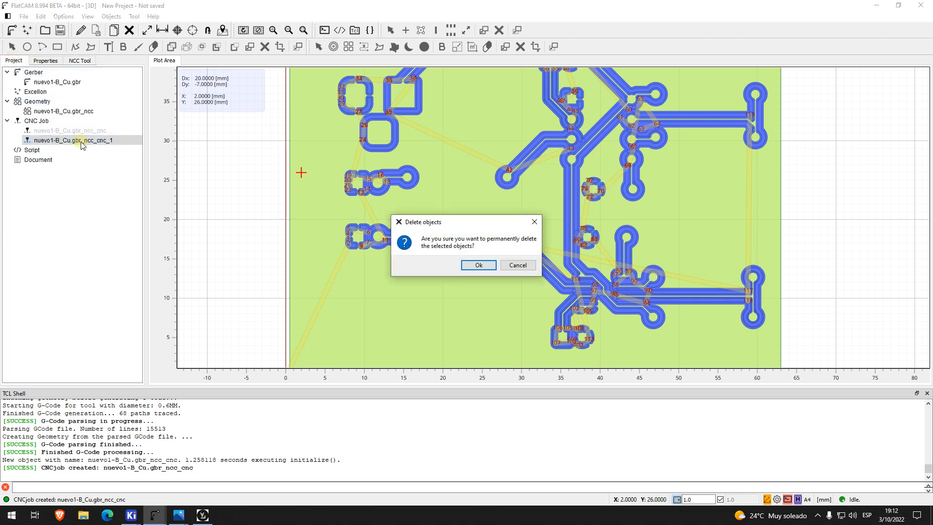
pyautogui.click(514, 265)
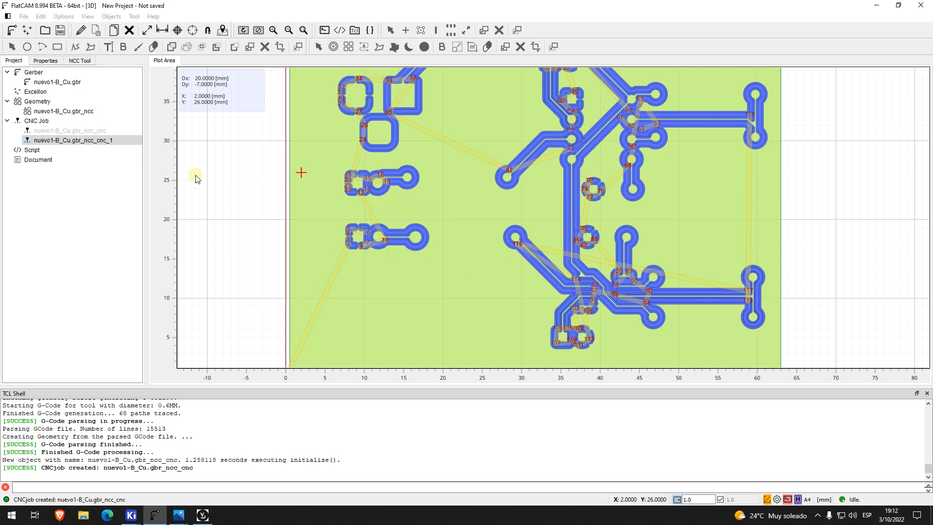
# - Enable the plot of the remaining CNC job nuevo1-B_Cu.gbr_ncc_cnc and inspect its toolpaths across the board
pyautogui.rightClick(90, 131)
pyautogui.click(122, 136)
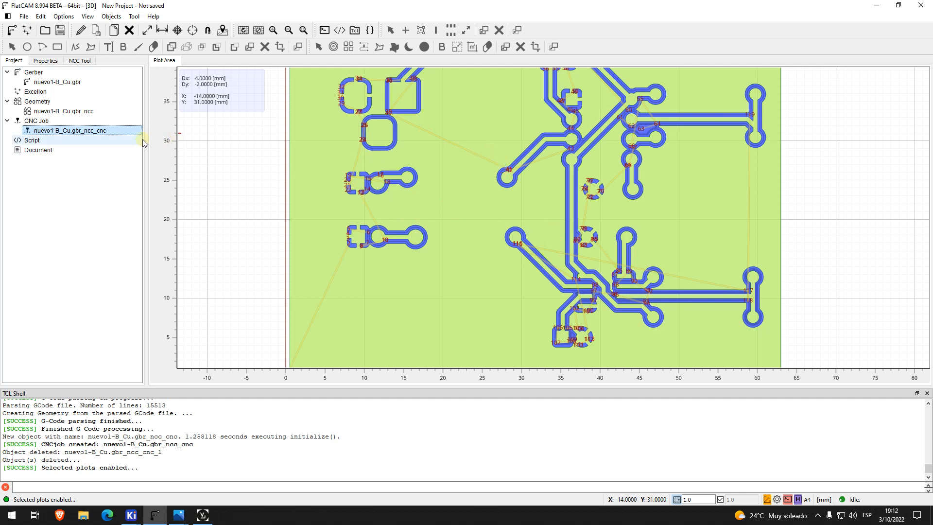
pyautogui.scroll(-3, 465, 215)
pyautogui.scroll(-1, 459, 218)
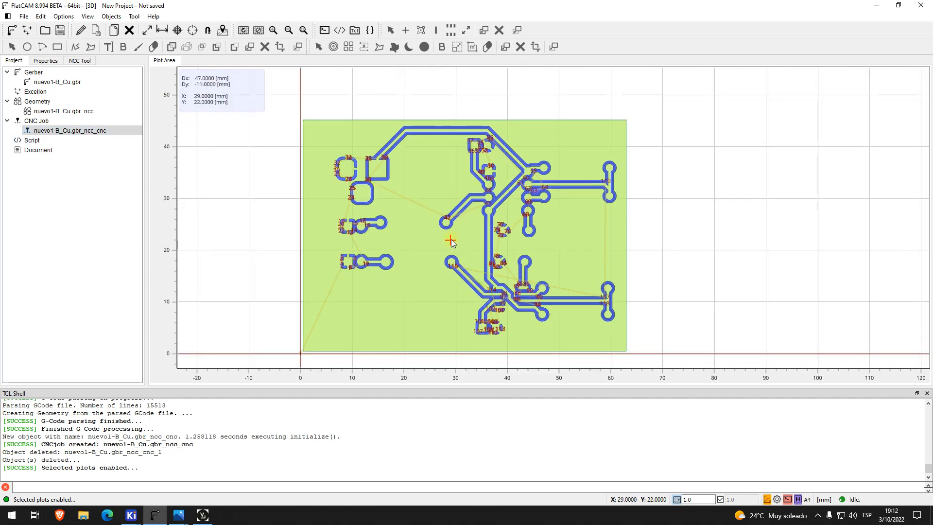
pyautogui.scroll(1, 444, 258)
pyautogui.moveTo(444, 260); pyautogui.dragTo(445, 234, button='right')
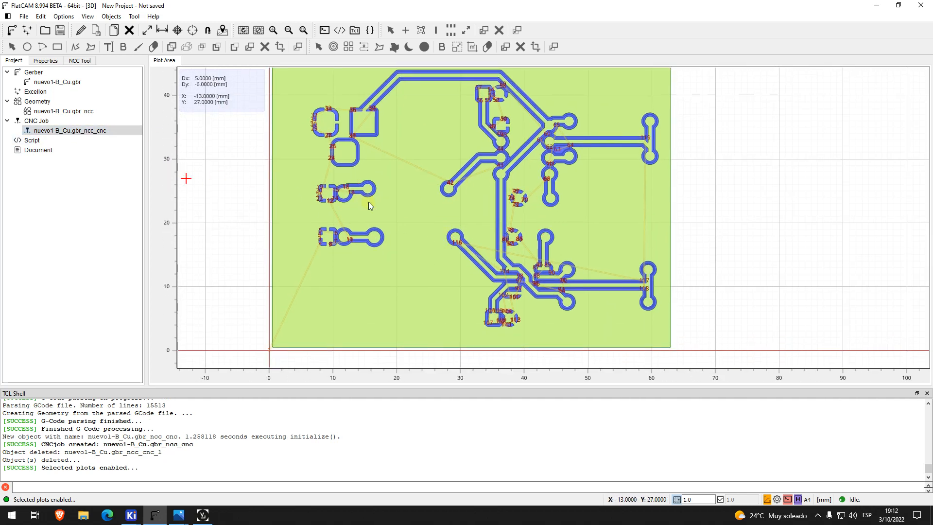
# - Export the G-code of nuevo1-B_Cu.gbr_ncc_cnc to the proyectos_pcb folder as nuevo1-B_Cu.gbr_ncc_cnc.nc, replacing the existing file
pyautogui.click(73, 130)
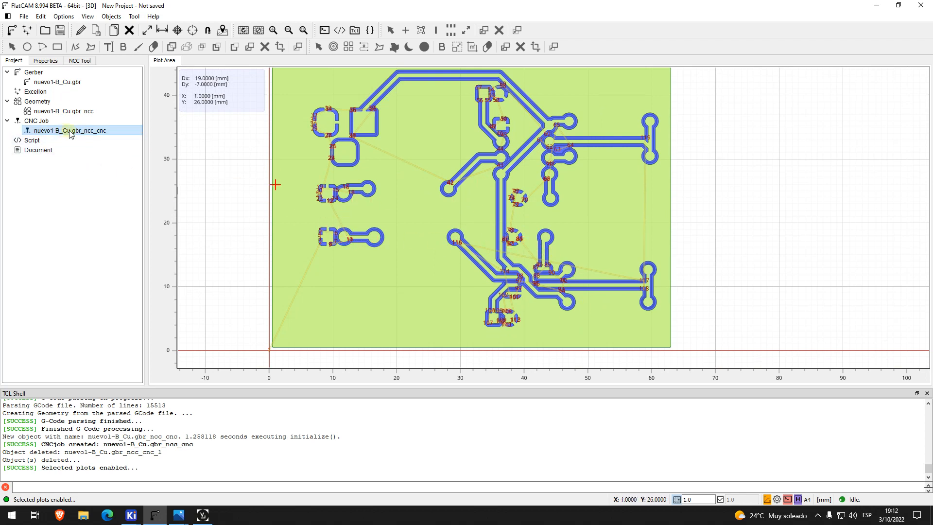
pyautogui.doubleClick(66, 131)
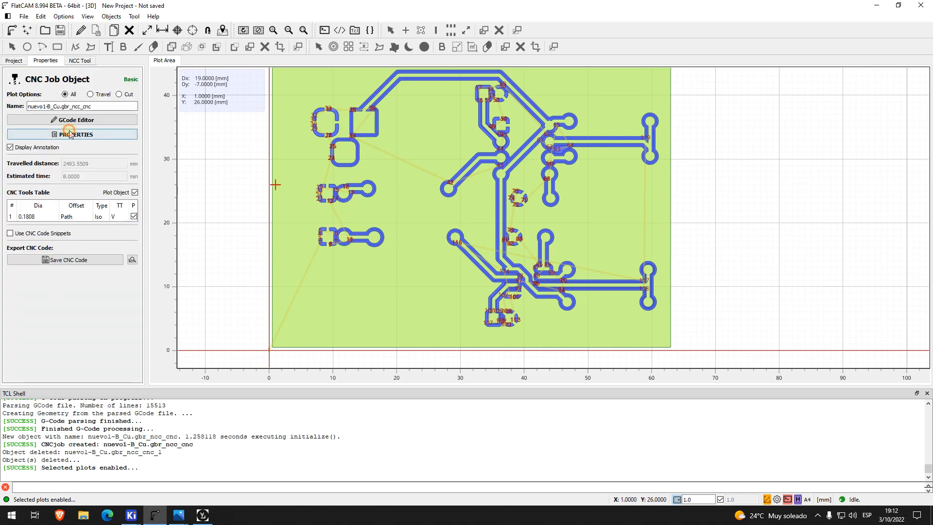
pyautogui.click(99, 260)
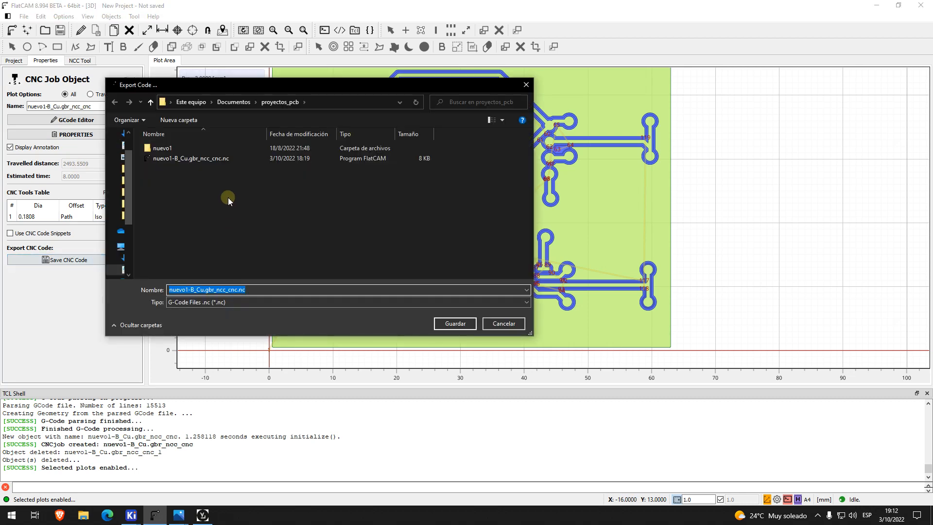
pyautogui.click(247, 291)
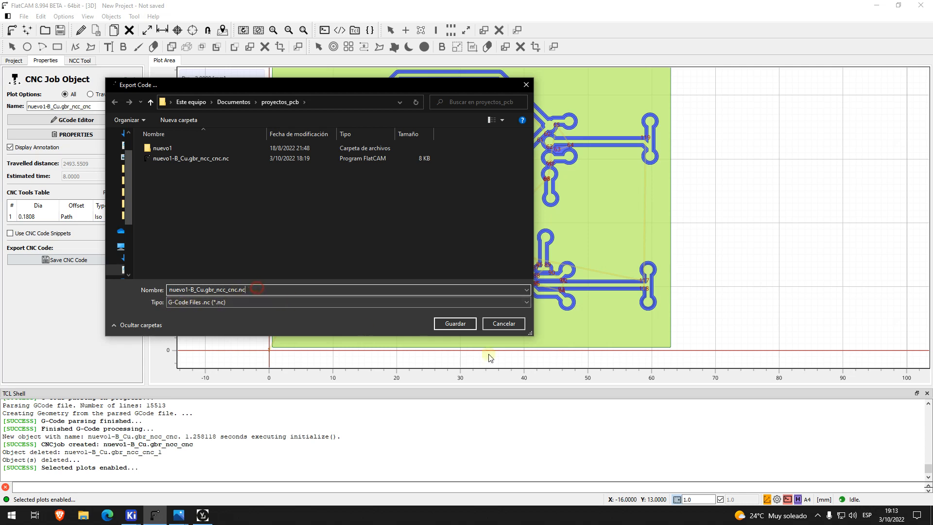
pyautogui.click(455, 325)
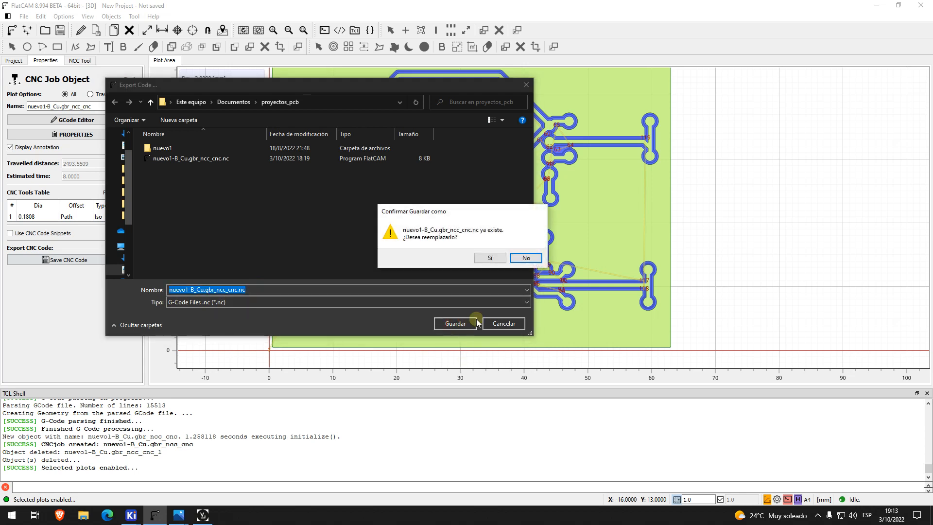
pyautogui.click(491, 257)
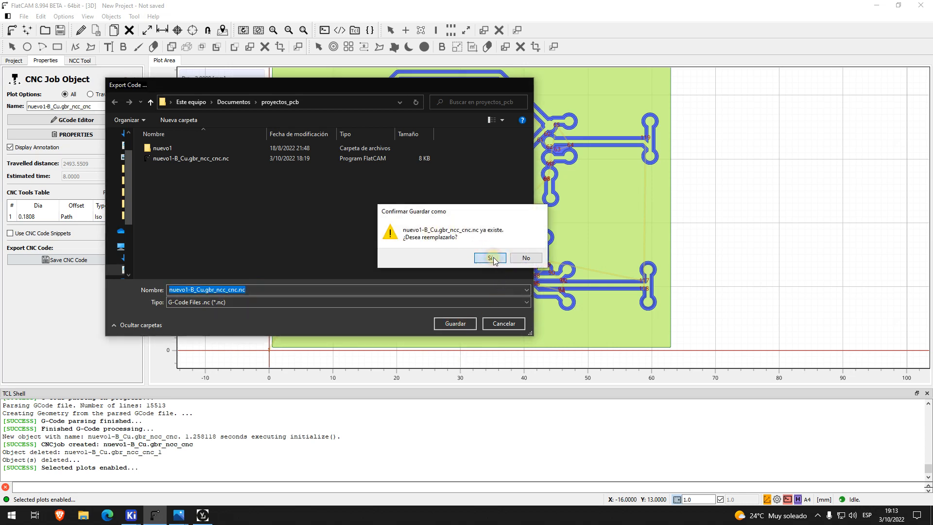
pyautogui.click(702, 242)
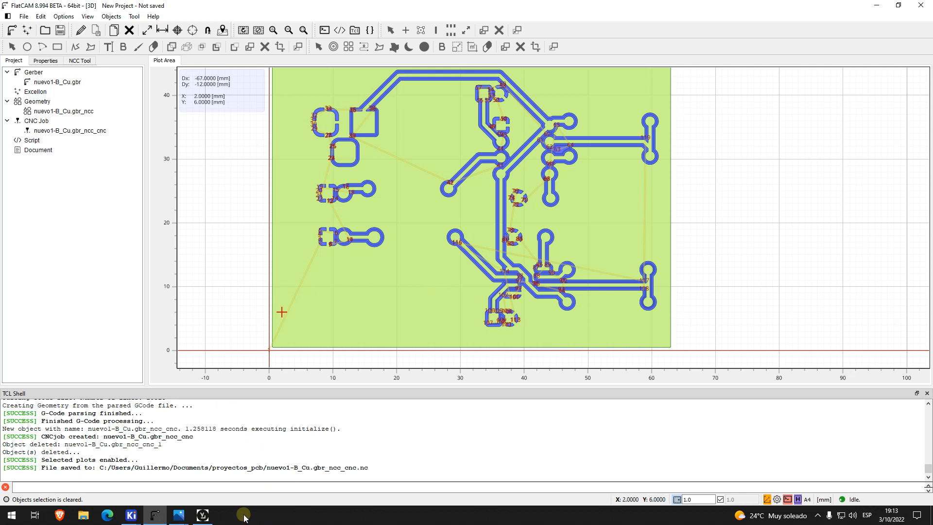
# - Switch to AutolevellerAE and set the controller to Mach3
pyautogui.click(203, 516)
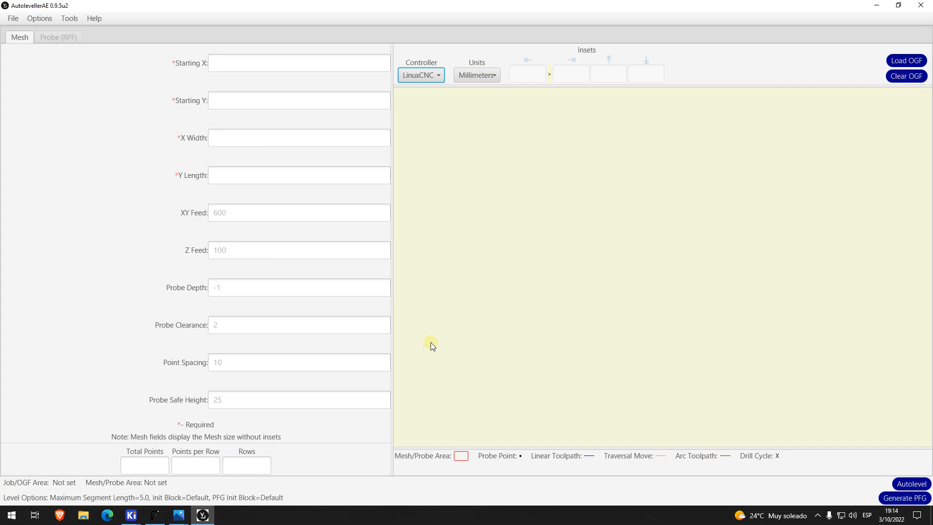
pyautogui.click(430, 77)
pyautogui.click(430, 92)
# - Load nuevo1-B_Cu.gbr_ncc_cnc.nc from the proyectos_pcb folder as the original G-code file
pyautogui.click(12, 20)
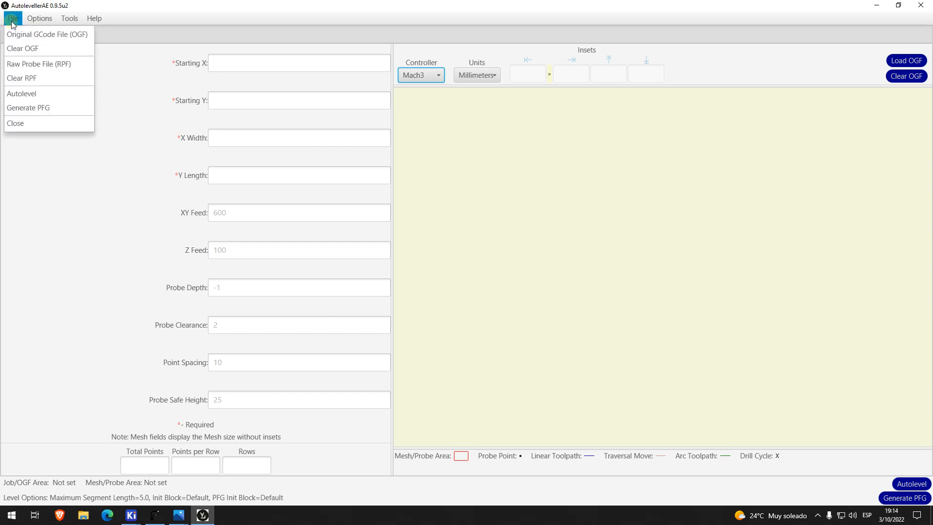
pyautogui.click(62, 35)
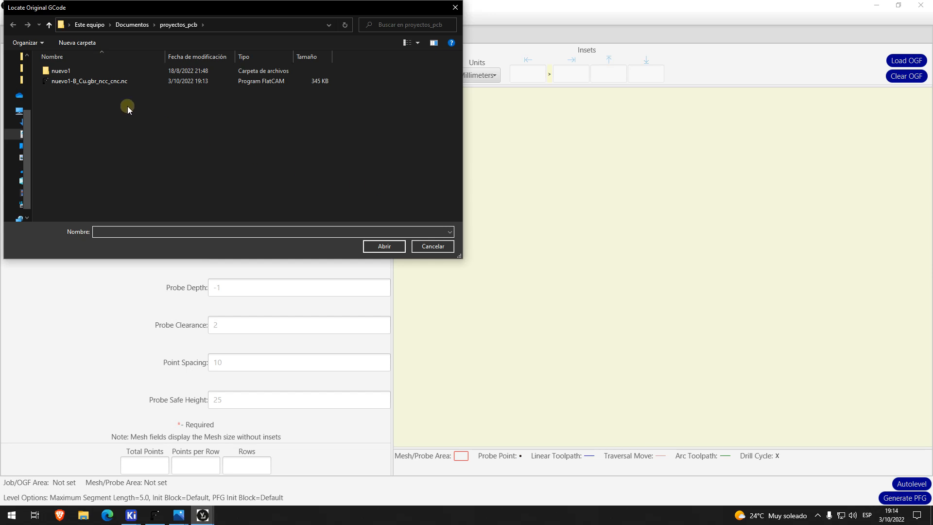
pyautogui.doubleClick(115, 83)
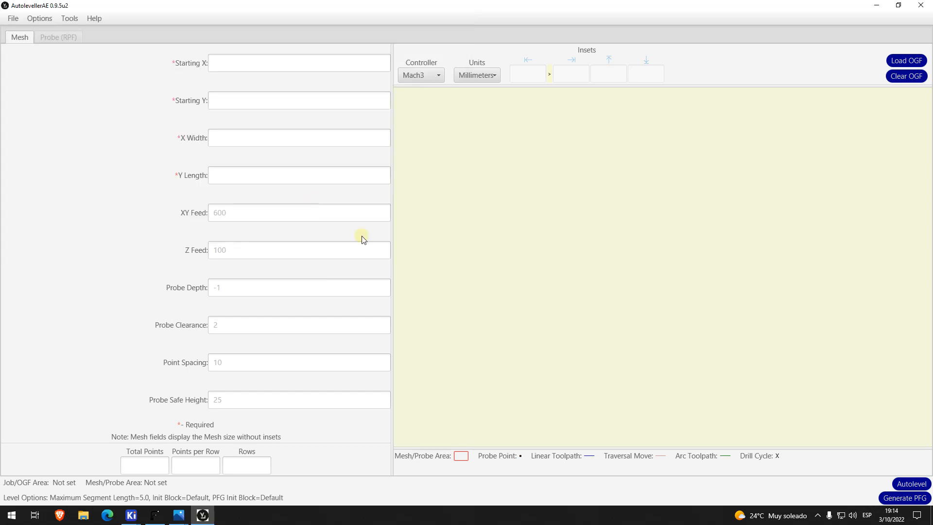
pyautogui.click(481, 214)
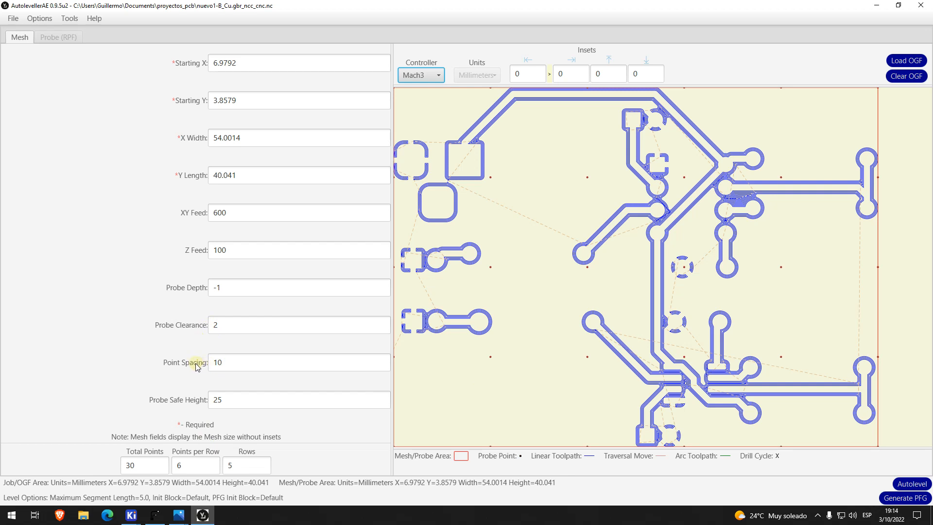
# - Set the probe mesh's point spacing to 5 mm and its XY feed to 750
pyautogui.doubleClick(216, 362)
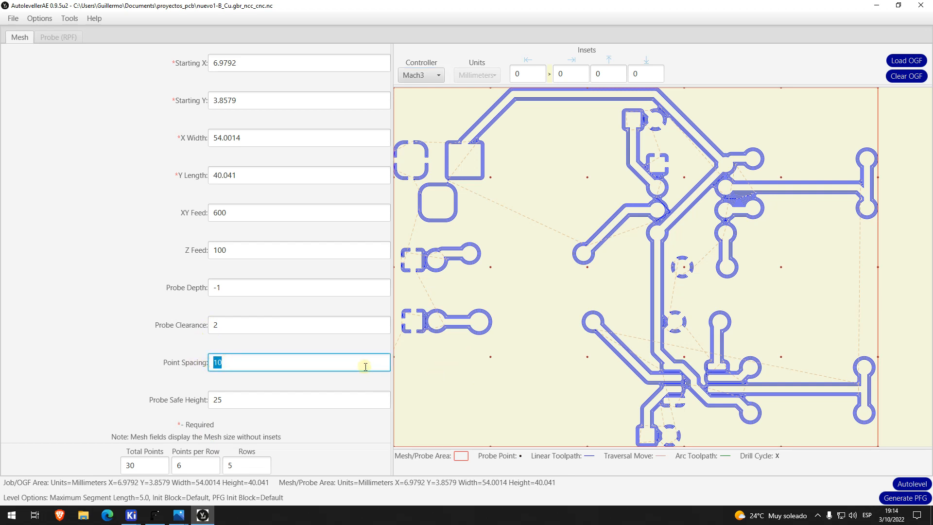
pyautogui.write('5')
pyautogui.click(214, 213)
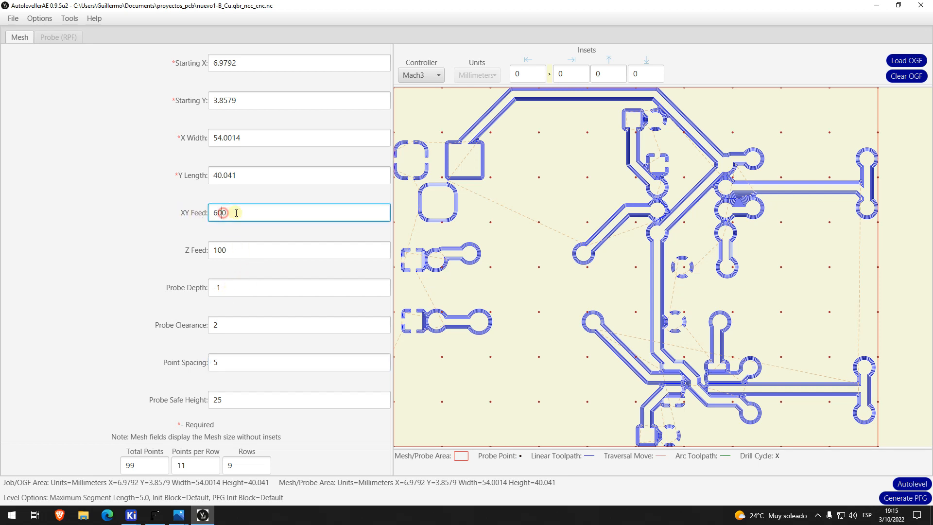
pyautogui.doubleClick(238, 212)
pyautogui.click(245, 212)
pyautogui.doubleClick(226, 212)
pyautogui.write('750')
# - Set the Z feed of the probe mesh to 150
pyautogui.click(231, 249)
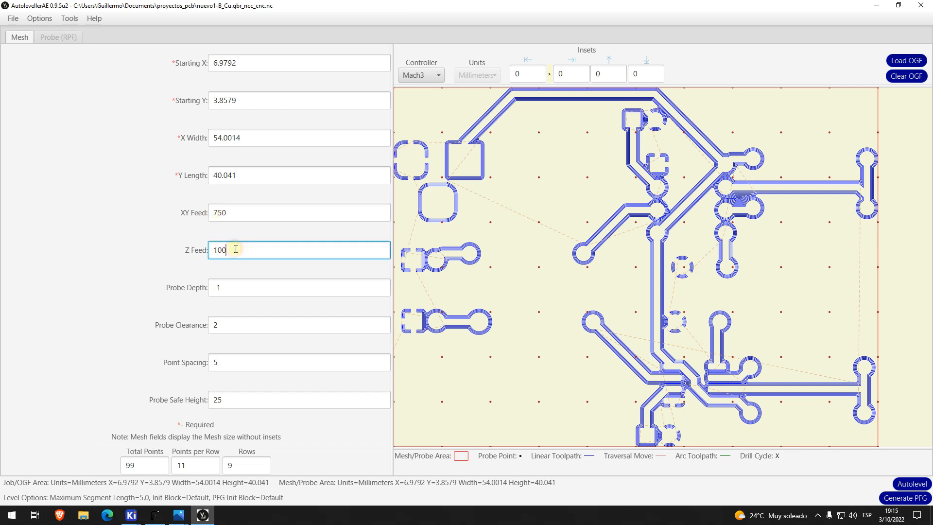
pyautogui.doubleClick(238, 250)
pyautogui.moveTo(237, 250); pyautogui.dragTo(219, 250)
pyautogui.write('50')
pyautogui.click(249, 247)
pyautogui.click(232, 287)
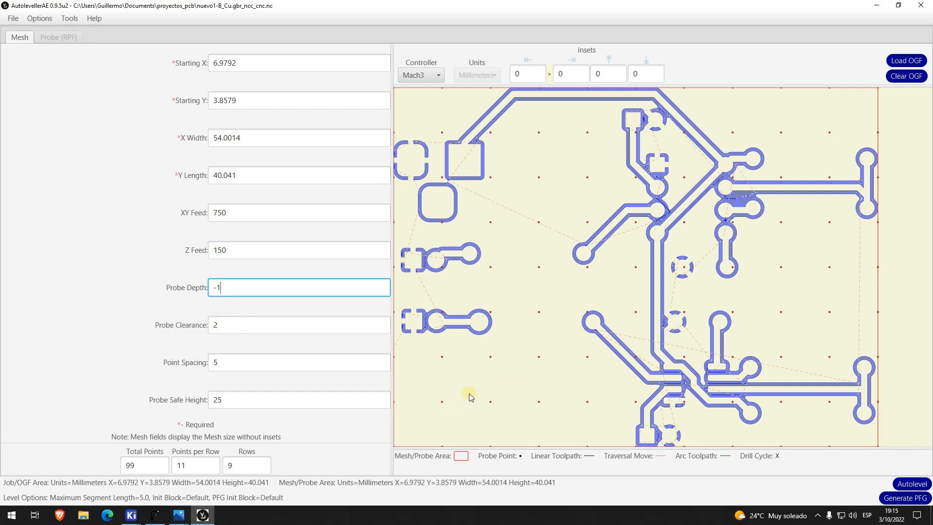
# - Set the probe safe height to 2 mm and review the probe depth setting
pyautogui.click(245, 399)
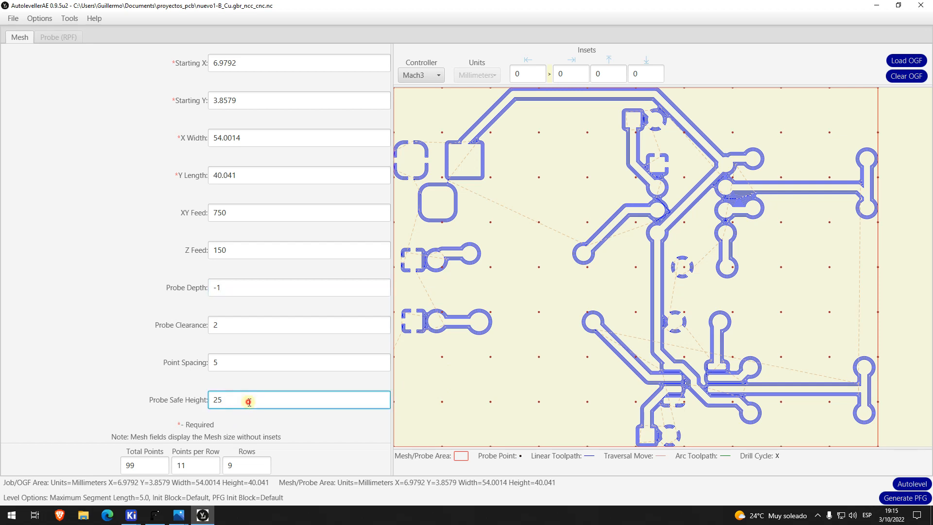
pyautogui.doubleClick(245, 399)
pyautogui.write('2')
pyautogui.doubleClick(221, 288)
pyautogui.click(222, 288)
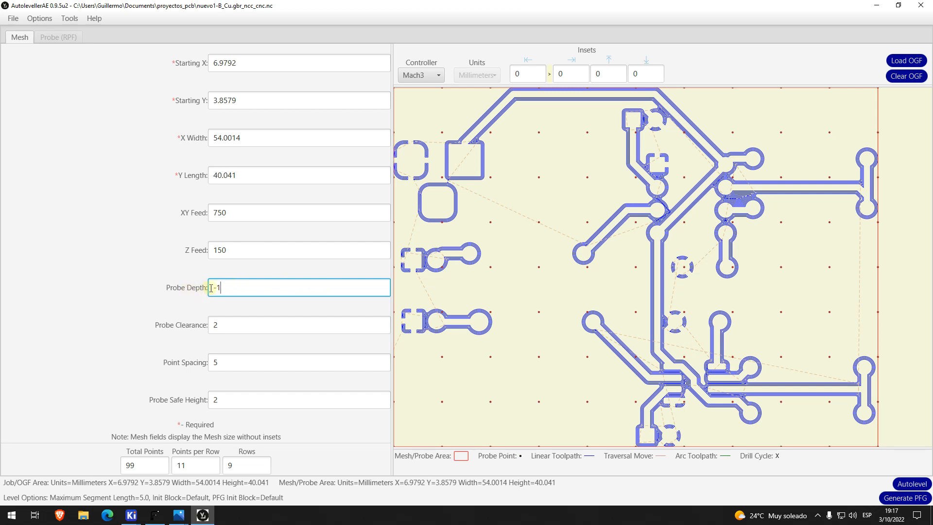
pyautogui.click(235, 288)
# - Switch to Fotos and compare the Mach3 probing code in 4.png with the mesh settings in AutolevellerAE
pyautogui.click(179, 515)
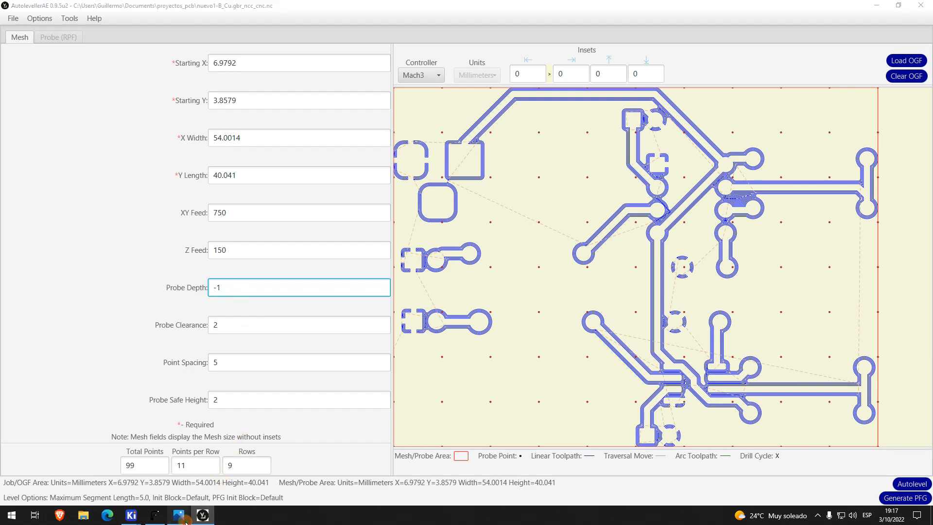
pyautogui.click(104, 469)
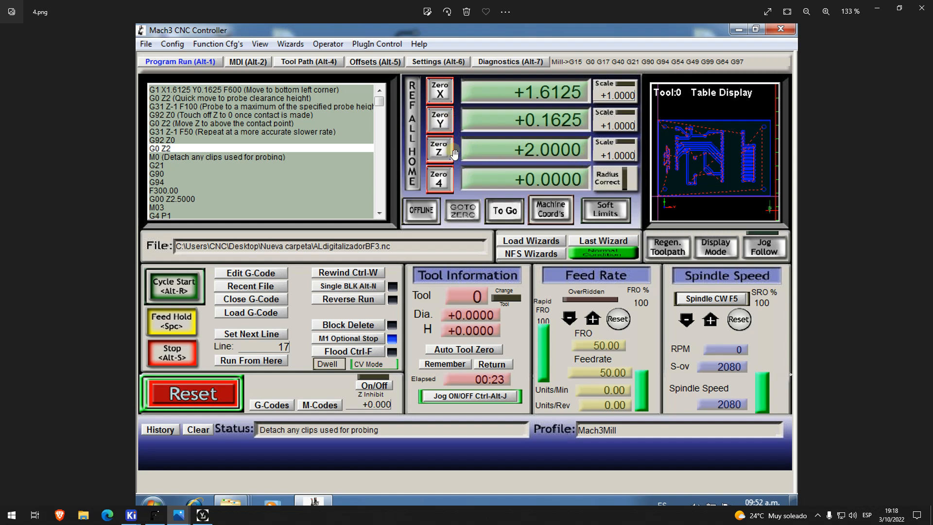
pyautogui.click(202, 515)
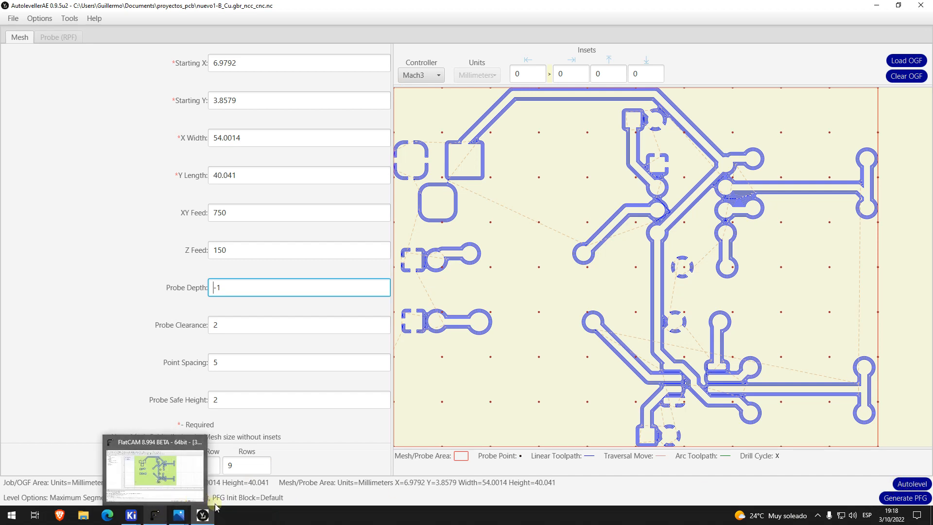
pyautogui.moveTo(179, 515)
pyautogui.click(73, 461)
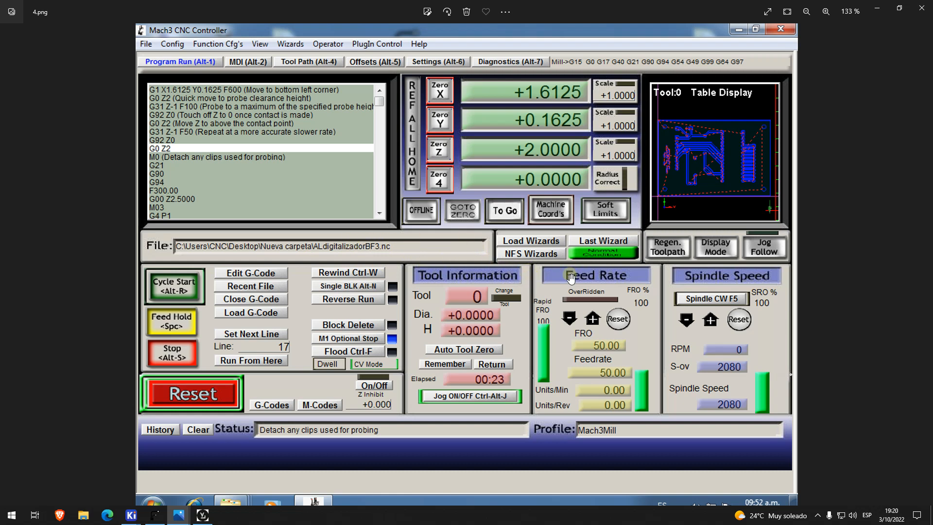
pyautogui.click(202, 515)
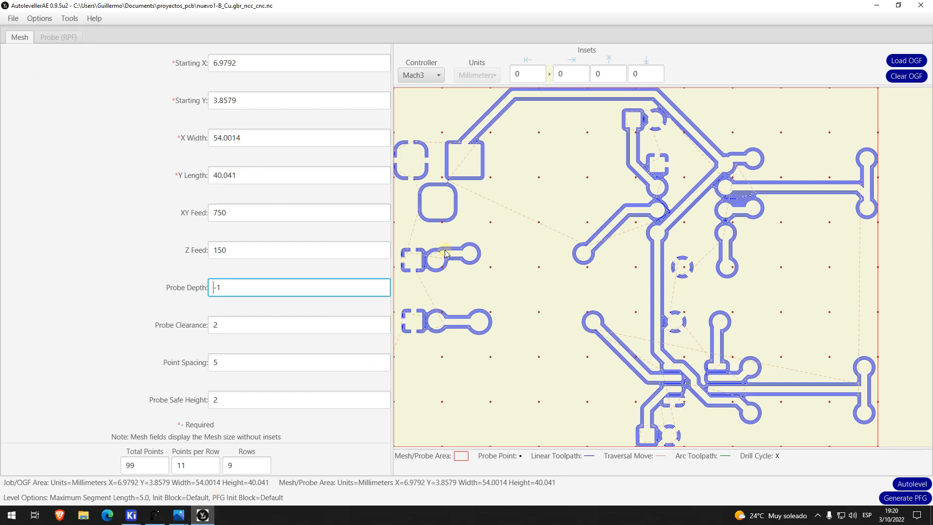
# - Examine the probed height map in Fotos, without Z amplification in 1.png and amplified 50 times in 2.png, and return to AutolevellerAE
pyautogui.click(12, 19)
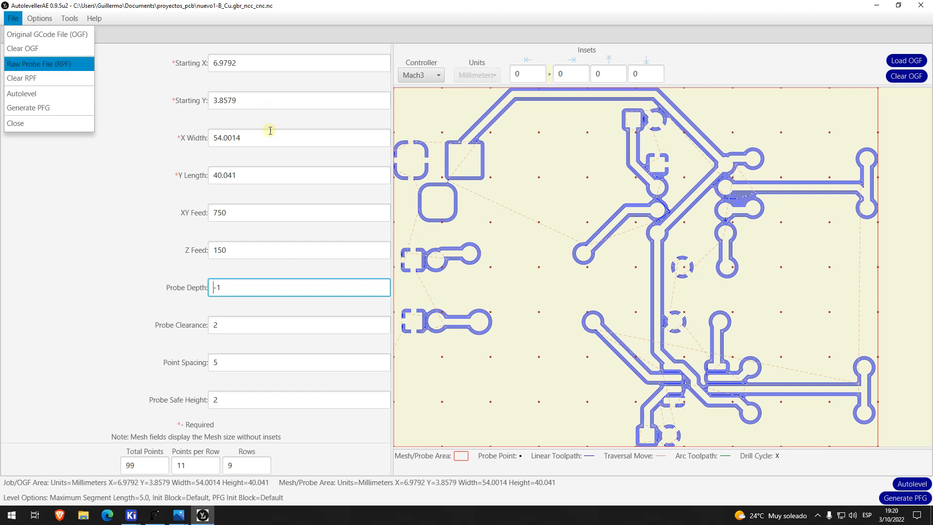
pyautogui.click(117, 242)
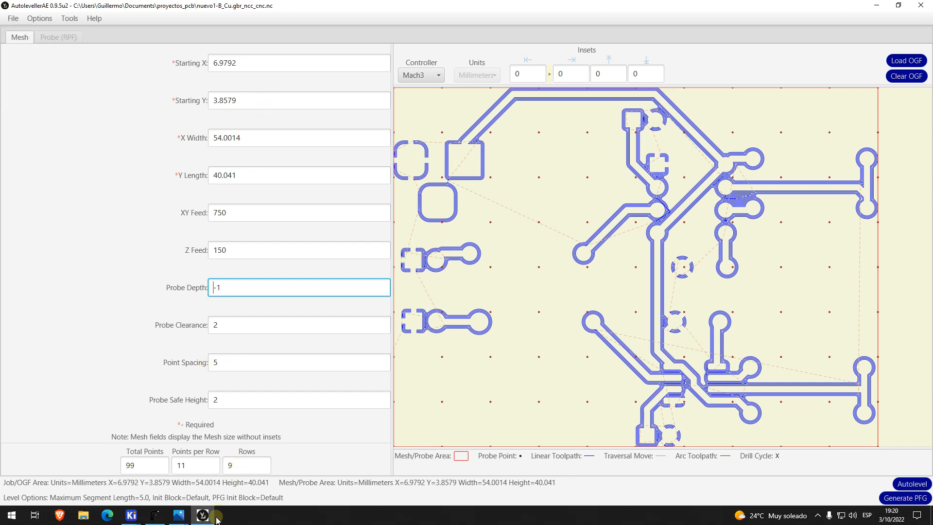
pyautogui.click(179, 516)
pyautogui.click(187, 461)
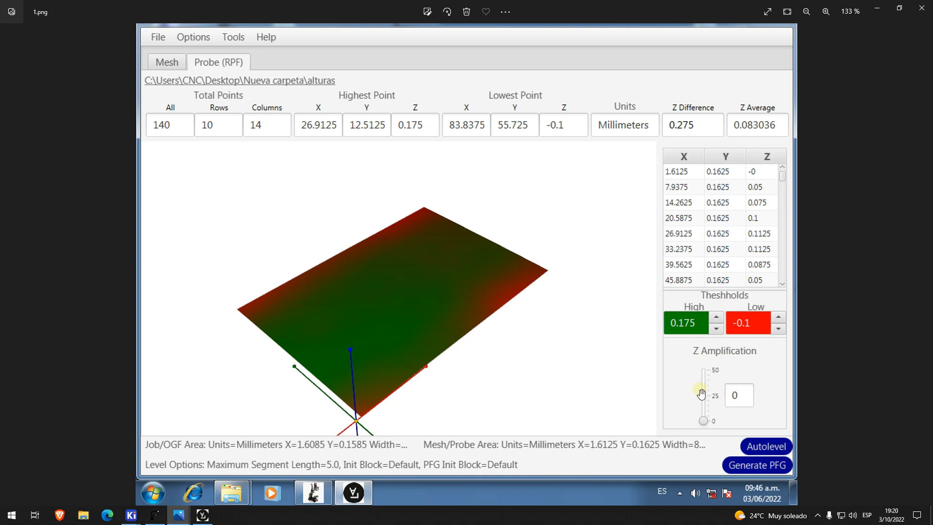
pyautogui.click(190, 515)
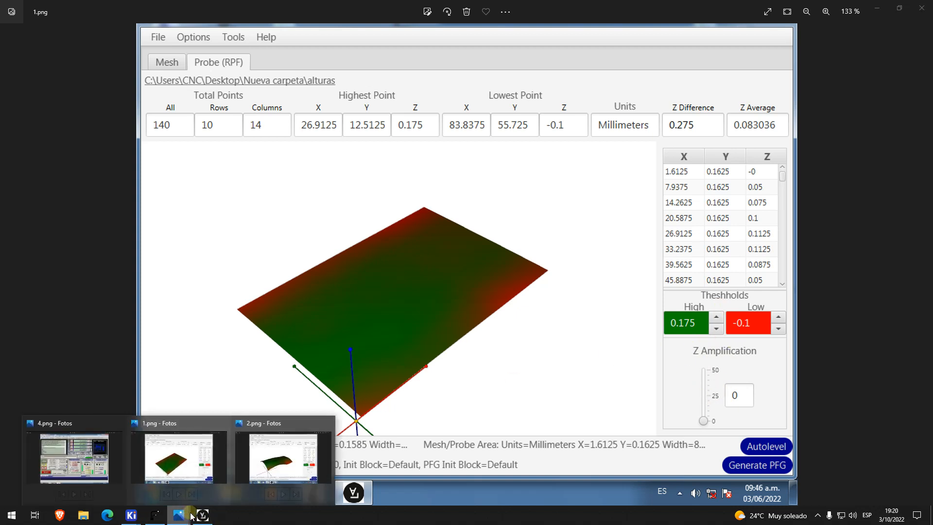
pyautogui.click(283, 457)
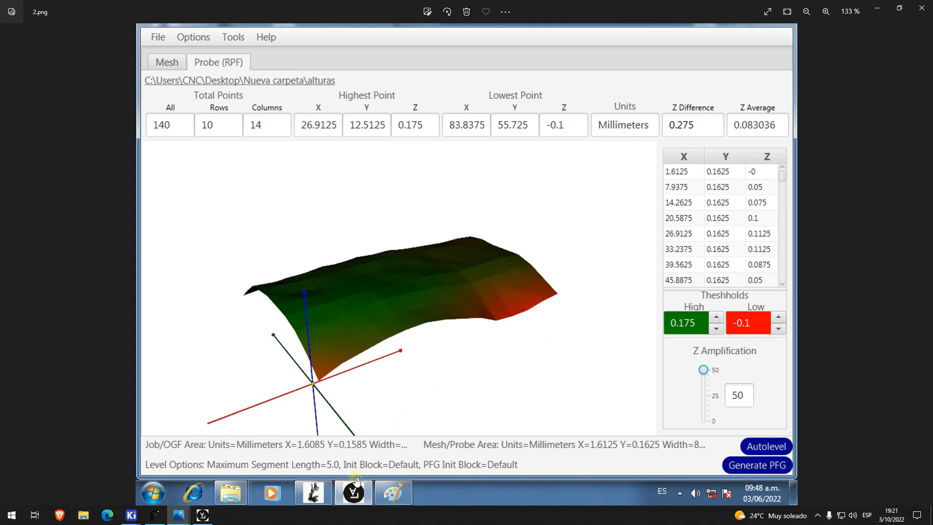
pyautogui.click(203, 516)
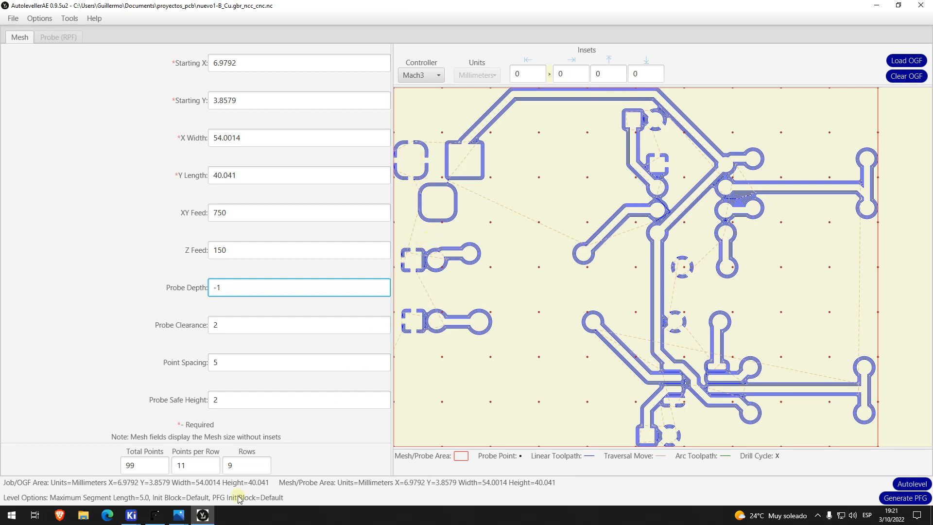
# - Reopen 4.png in Fotos to review the levelled G-code loaded in Mach3
pyautogui.click(179, 515)
pyautogui.click(74, 457)
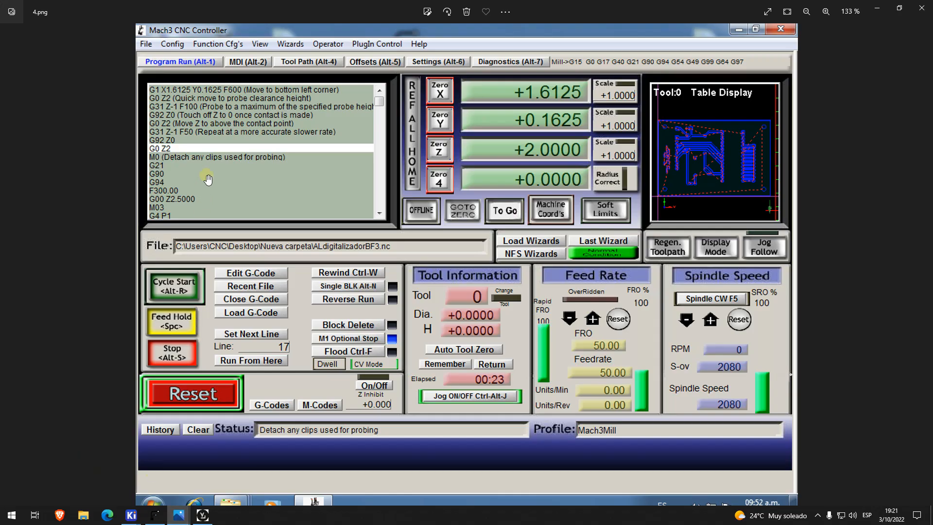